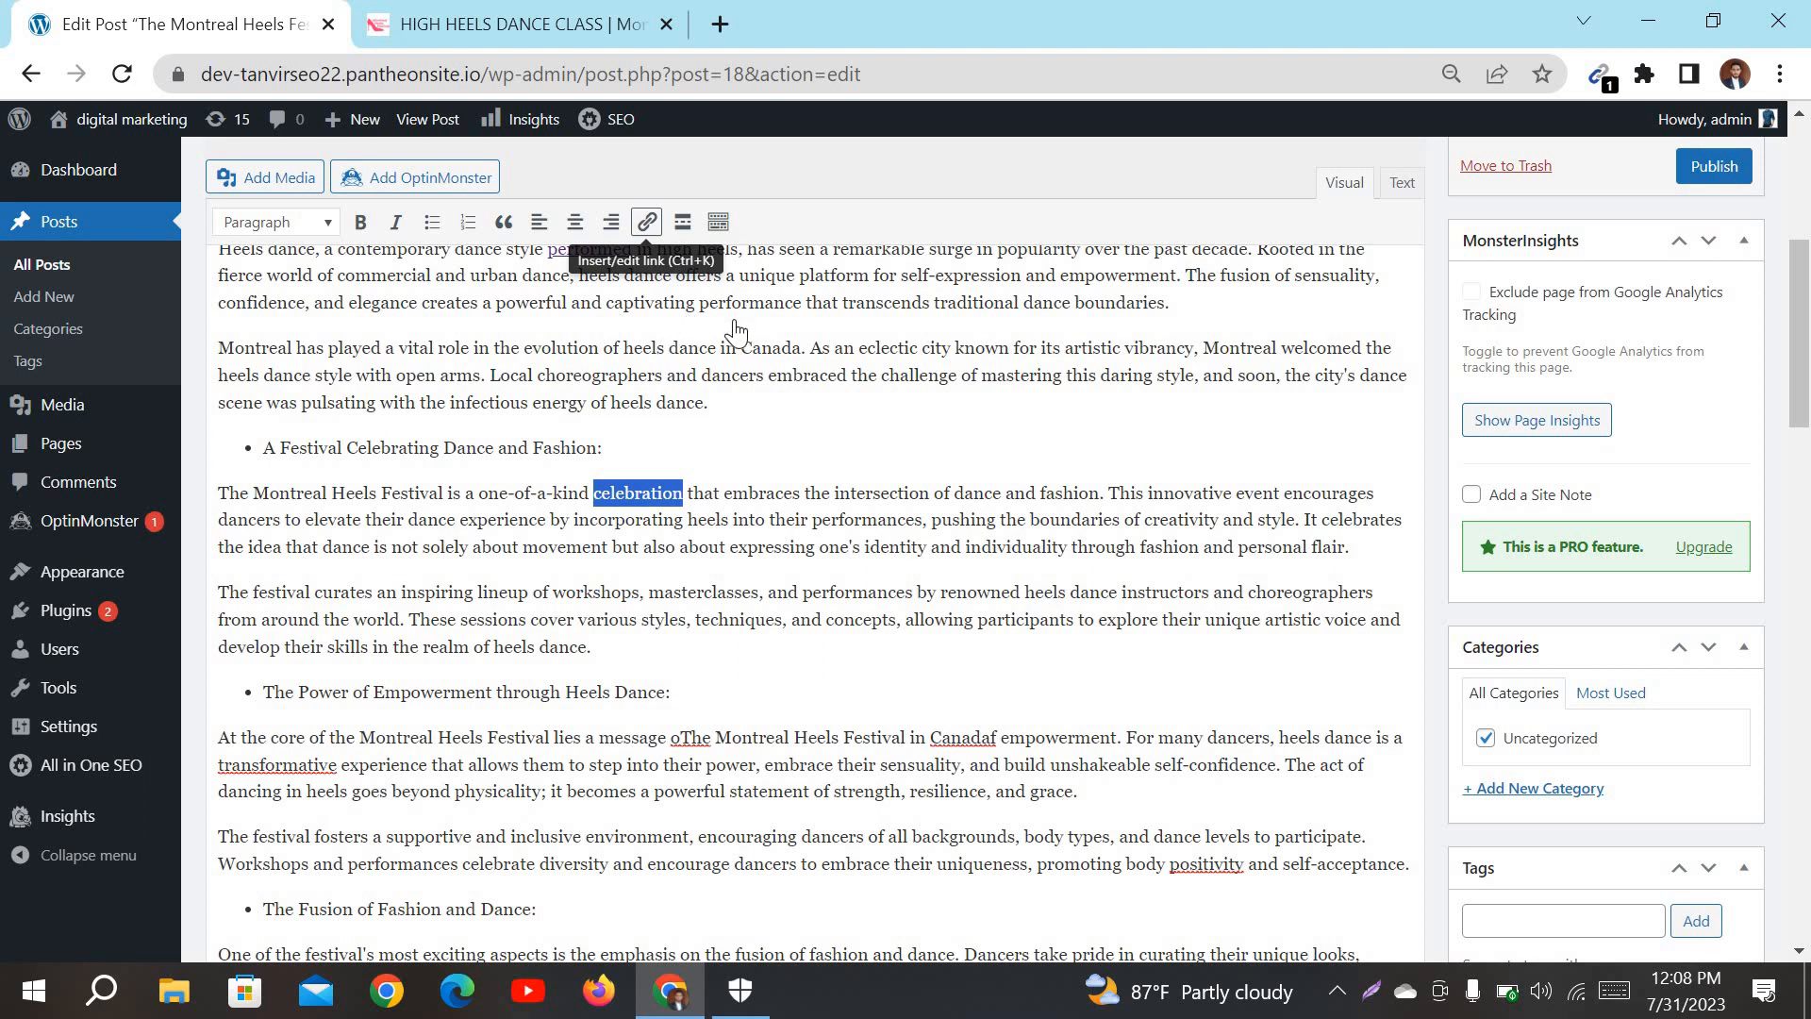
{"action": "left_click", "coordinate": [649, 227]}
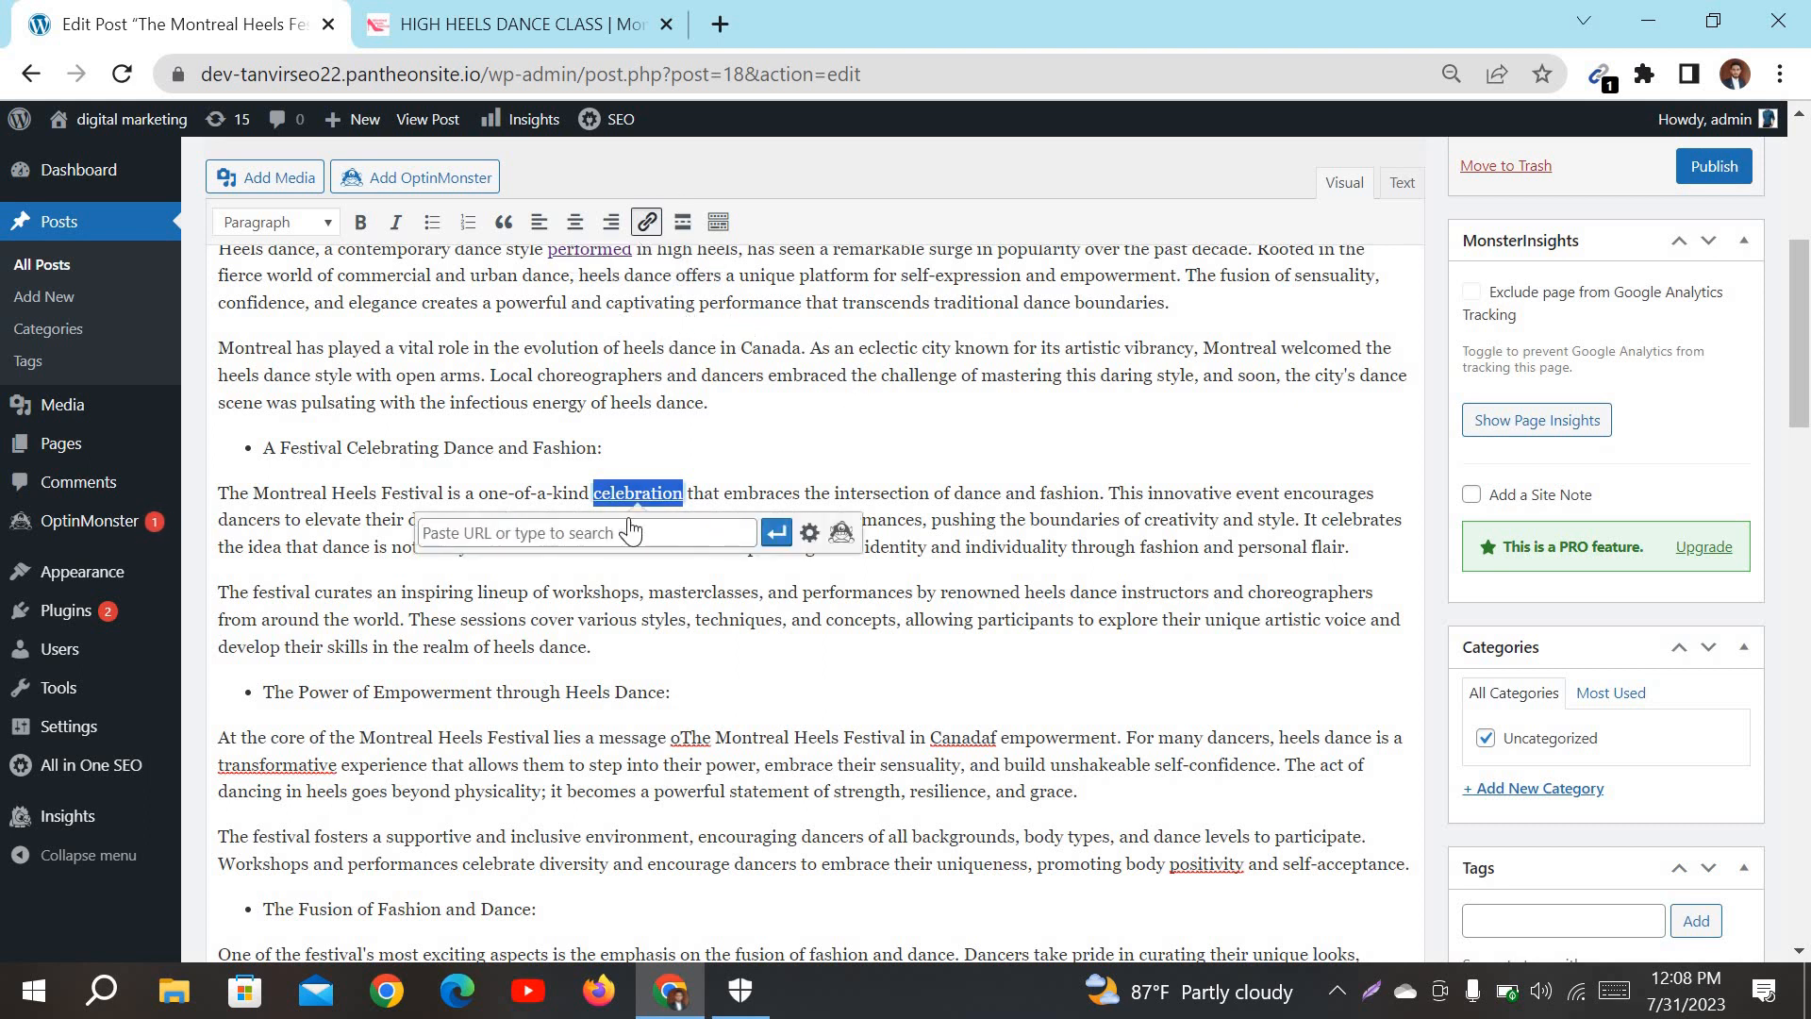
{"action": "left_click", "coordinate": [454, 533]}
{"action": "scroll", "coordinate": [453, 531], "scroll_direction": "up", "scroll_amount": 5}
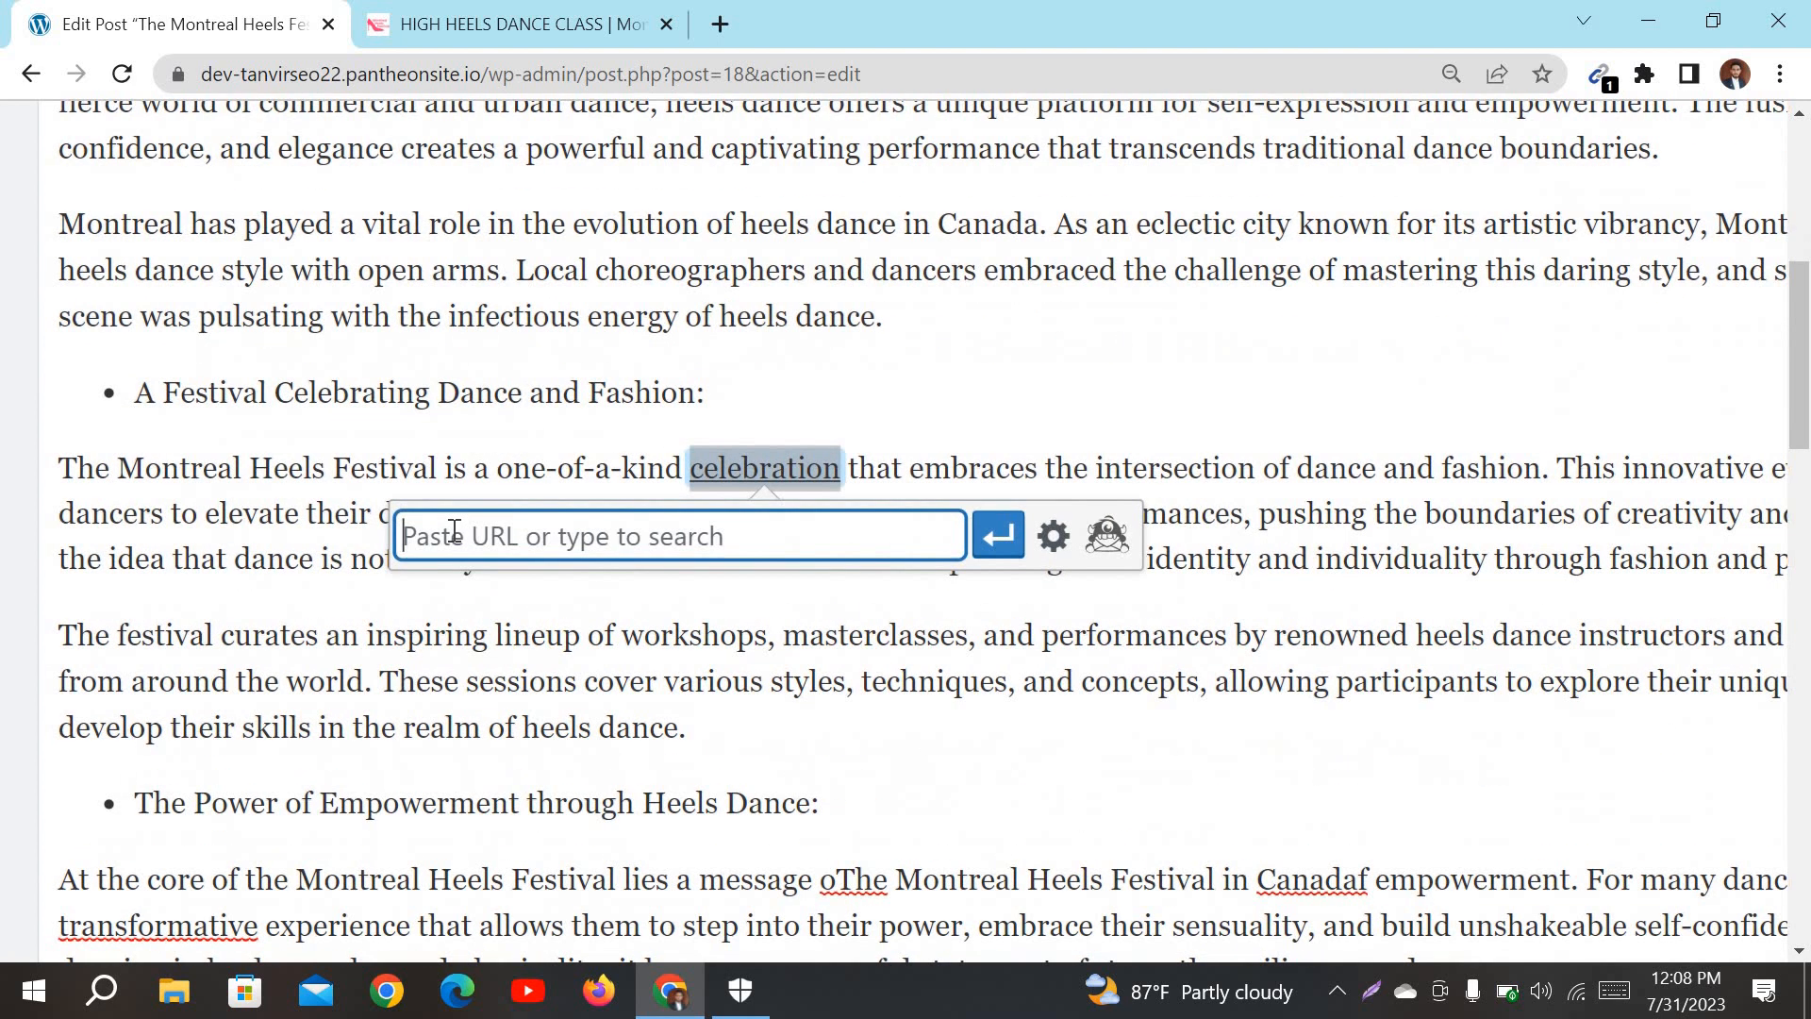
{"action": "scroll", "coordinate": [499, 554], "scroll_direction": "down", "scroll_amount": 5}
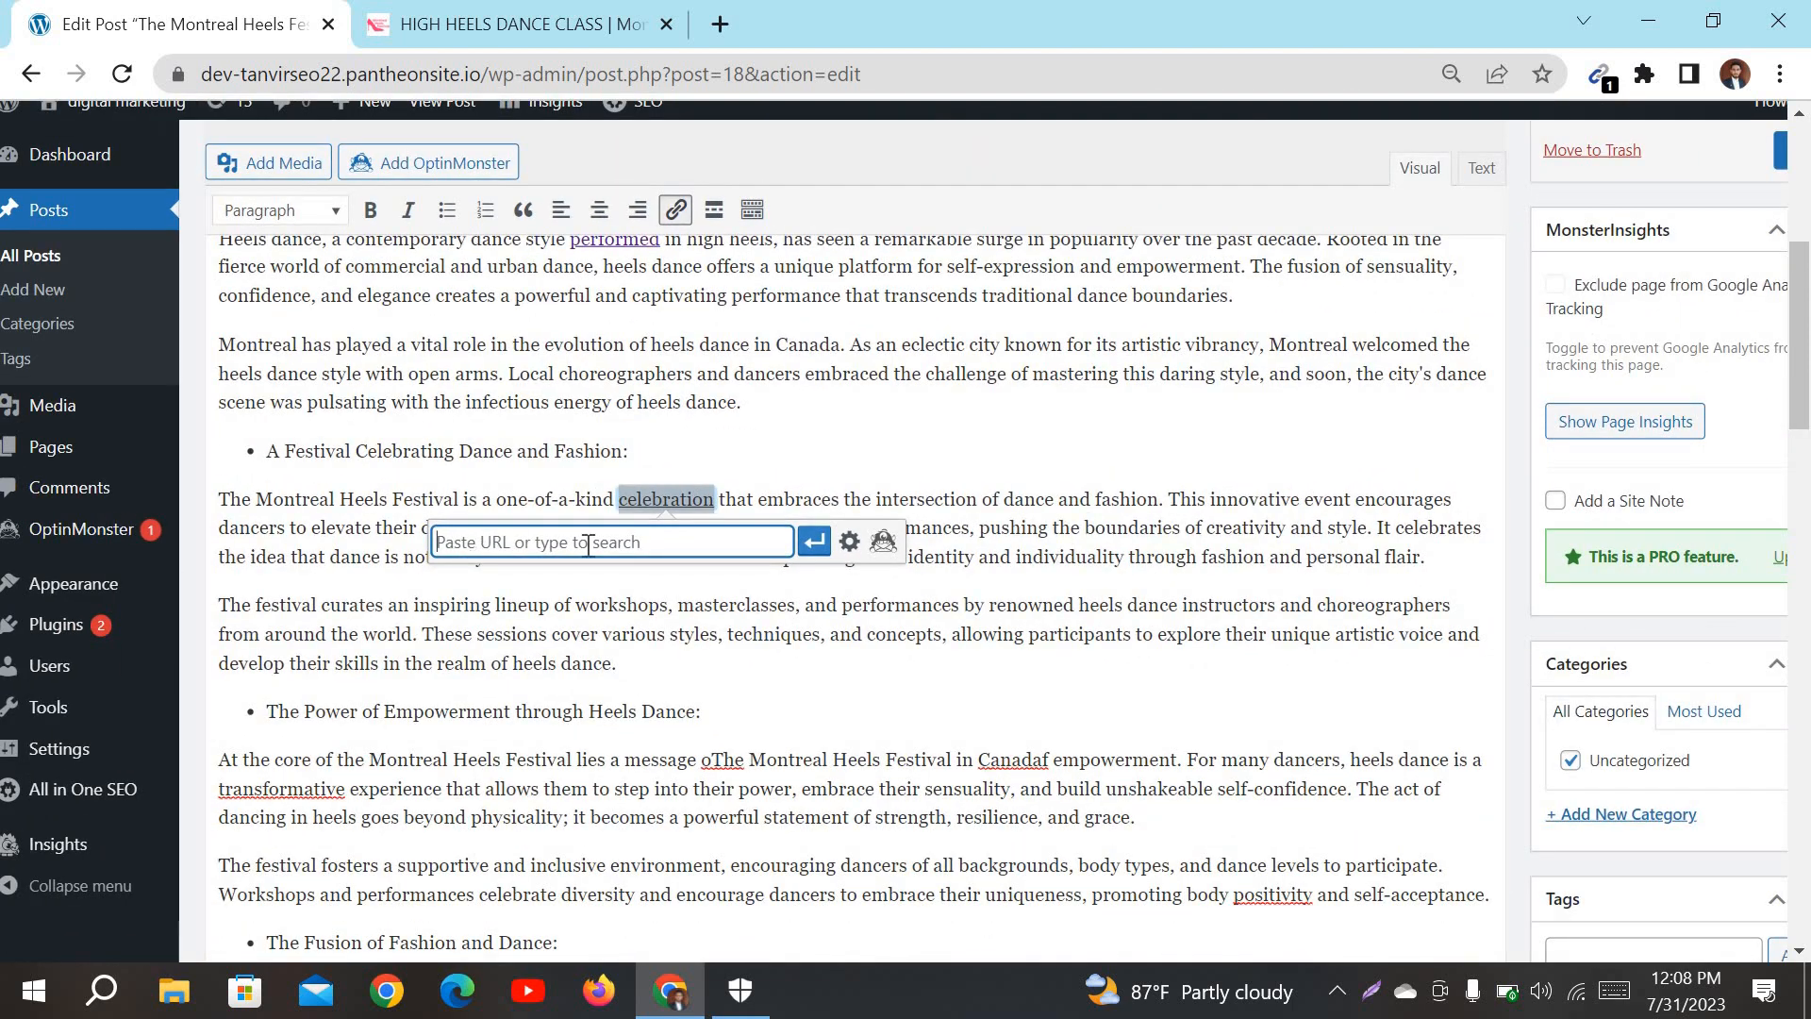
{"action": "type", "text": "https://dev-tanvirseo22.pantheonsite.io/"}
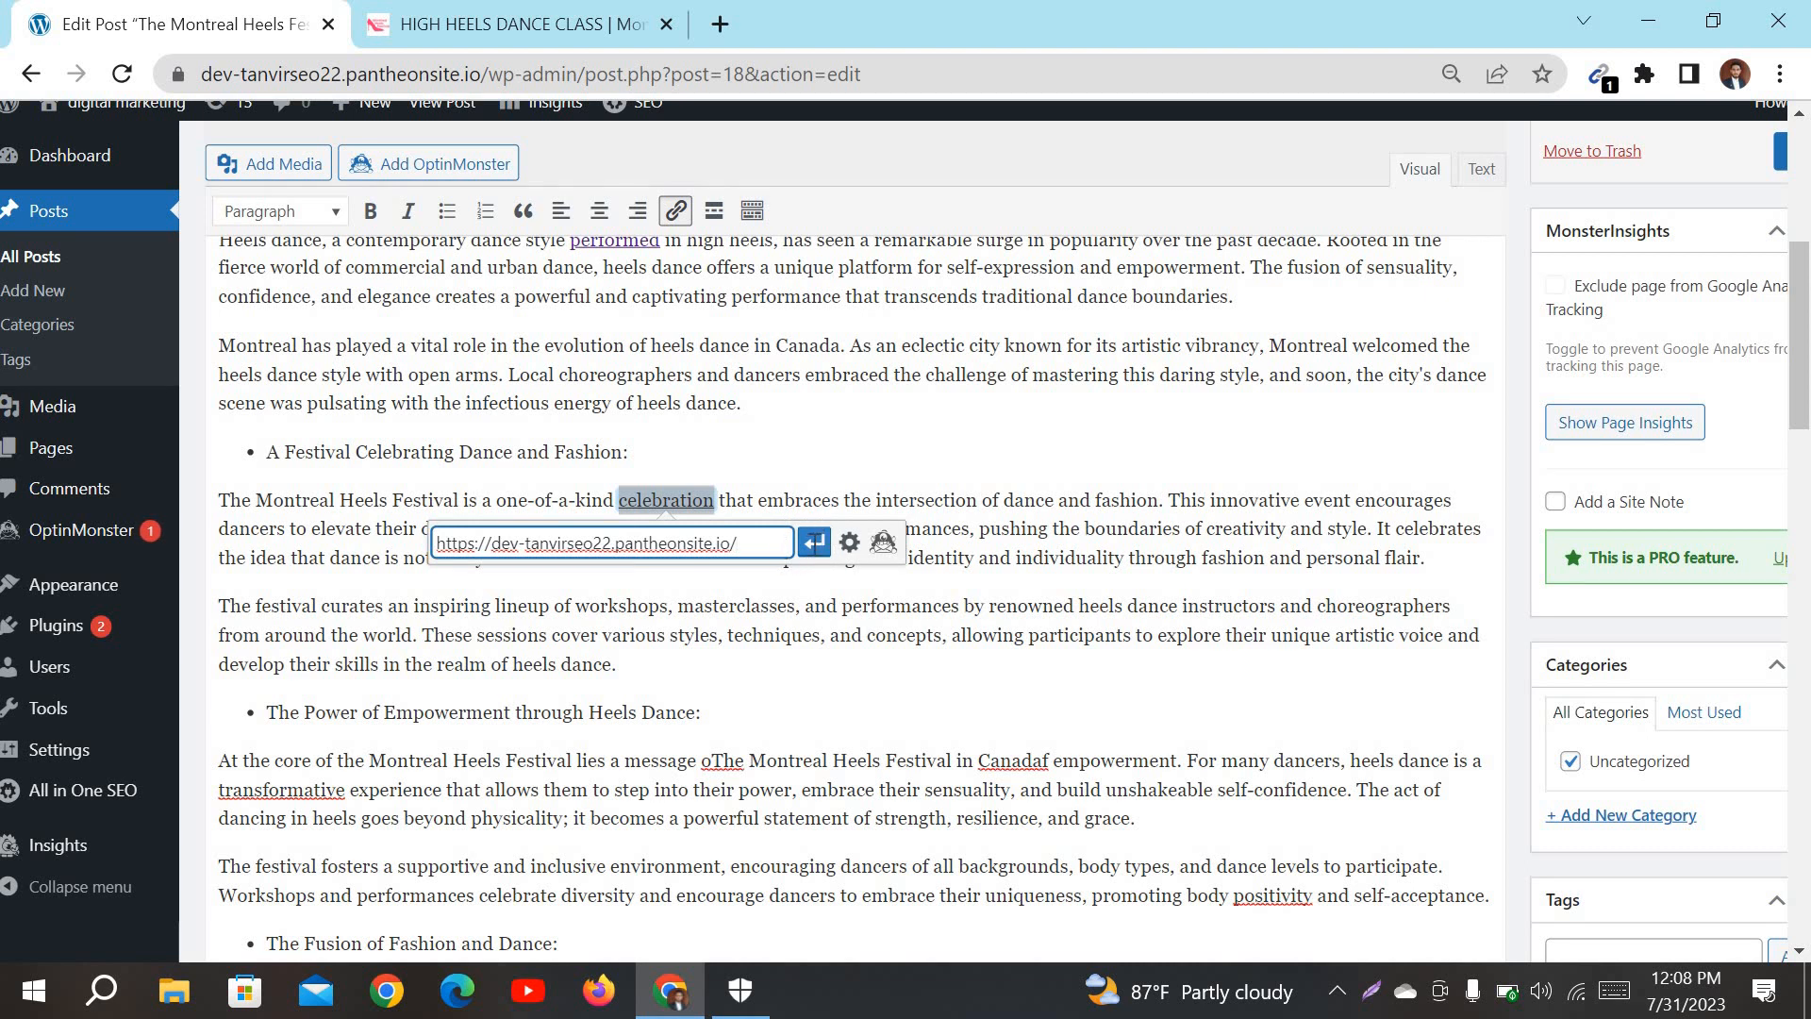
{"action": "key", "text": "Return"}
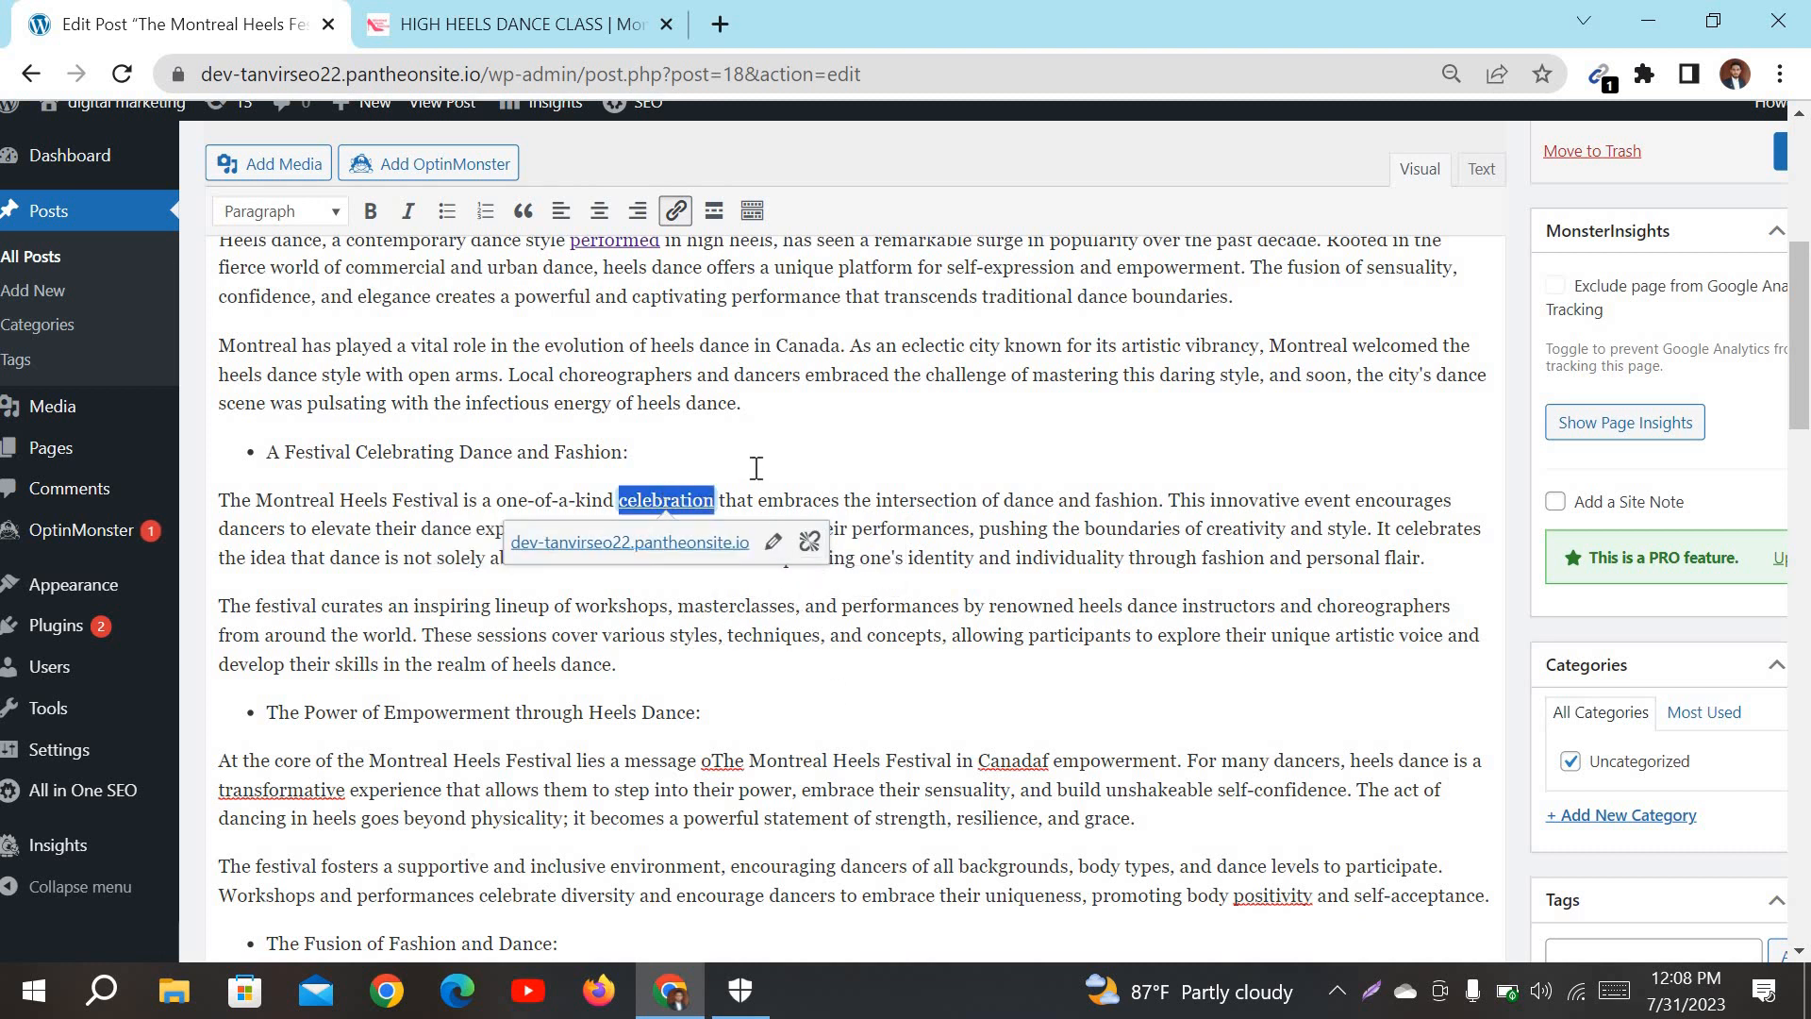
Step: Review the linked words in the post body and check the post's AIOSEO score
{"action": "scroll", "coordinate": [846, 687], "scroll_direction": "down", "scroll_amount": 2}
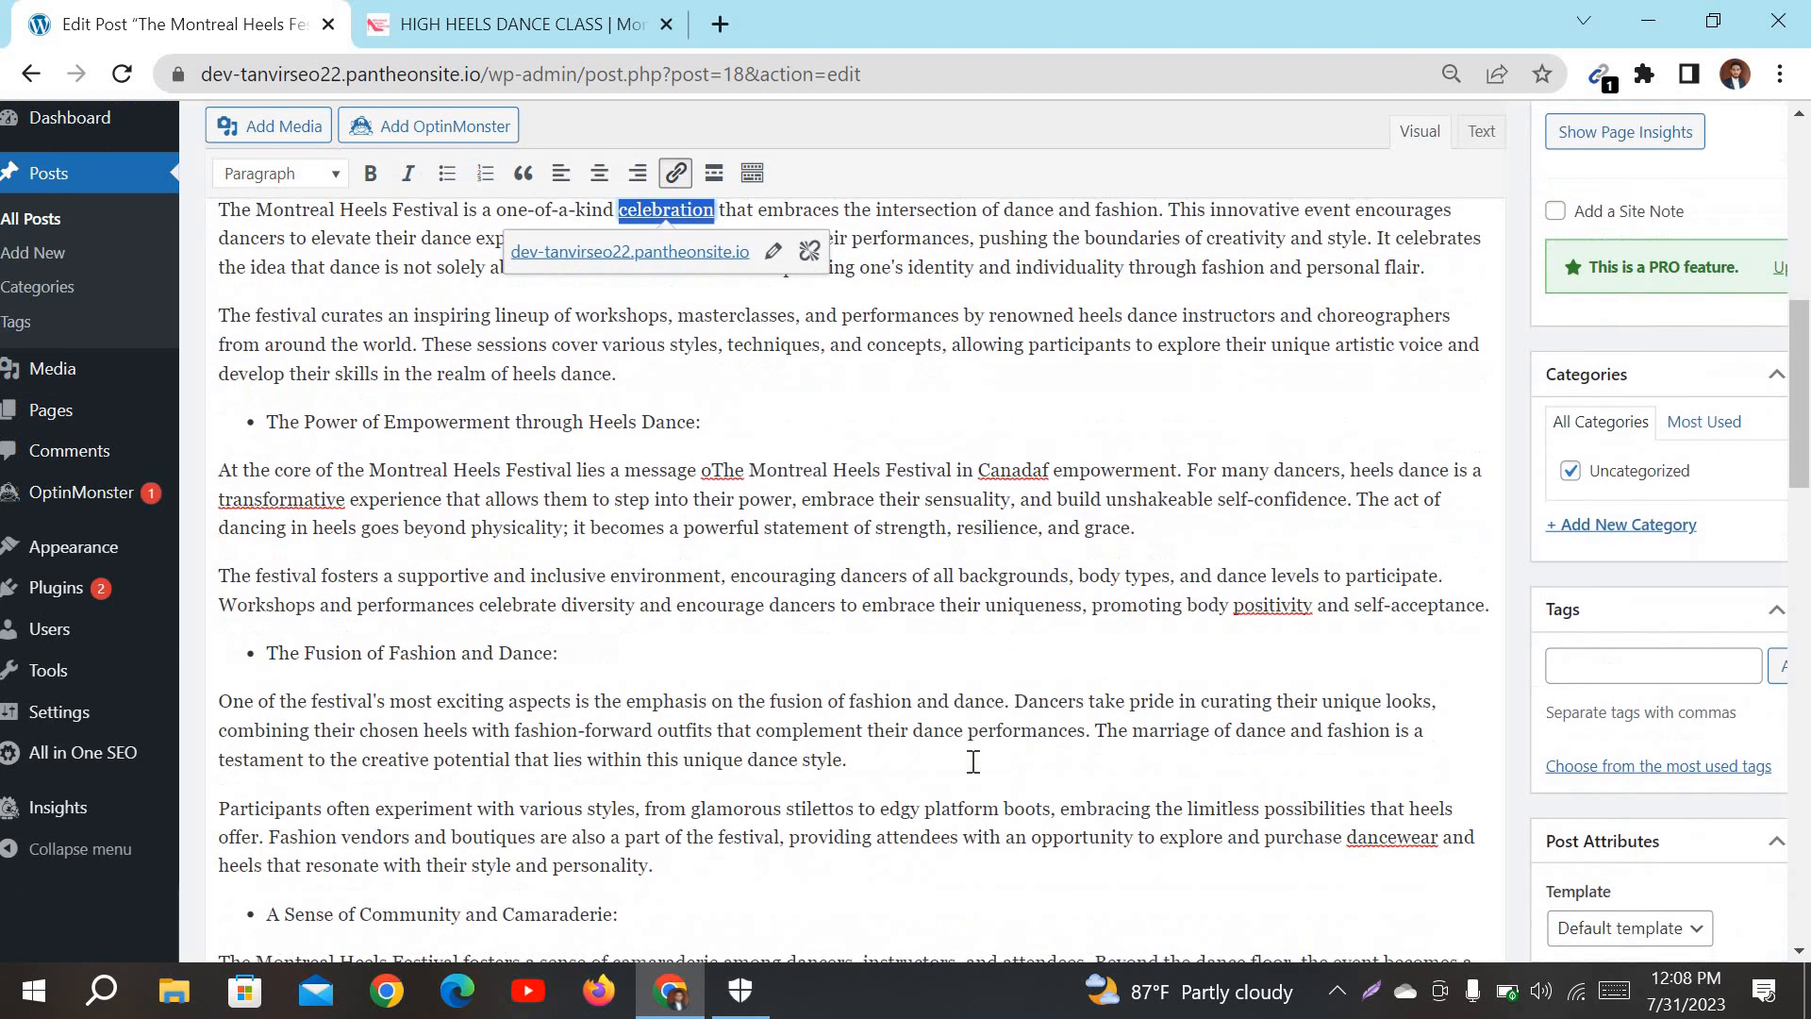
{"action": "scroll", "coordinate": [862, 636], "scroll_direction": "up", "scroll_amount": 9}
{"action": "scroll", "coordinate": [792, 777], "scroll_direction": "down", "scroll_amount": 2}
{"action": "scroll", "coordinate": [882, 453], "scroll_direction": "down", "scroll_amount": 3}
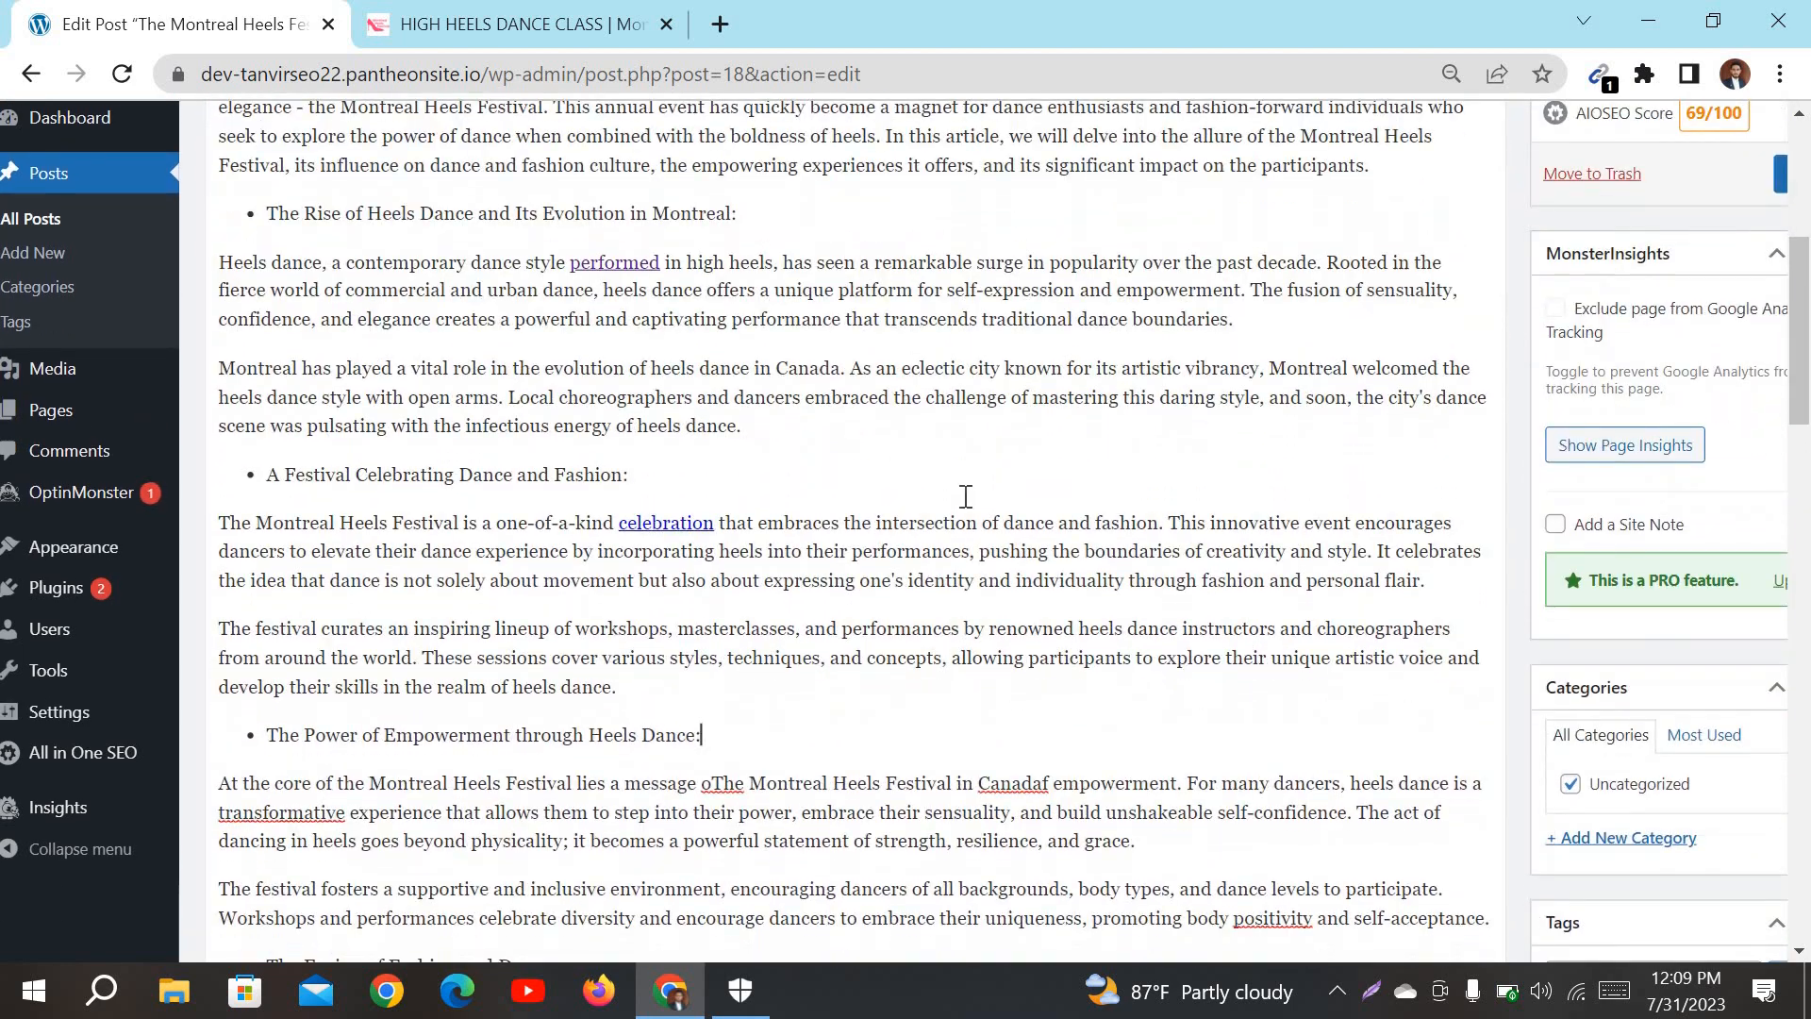
{"action": "scroll", "coordinate": [1245, 437], "scroll_direction": "up", "scroll_amount": 3}
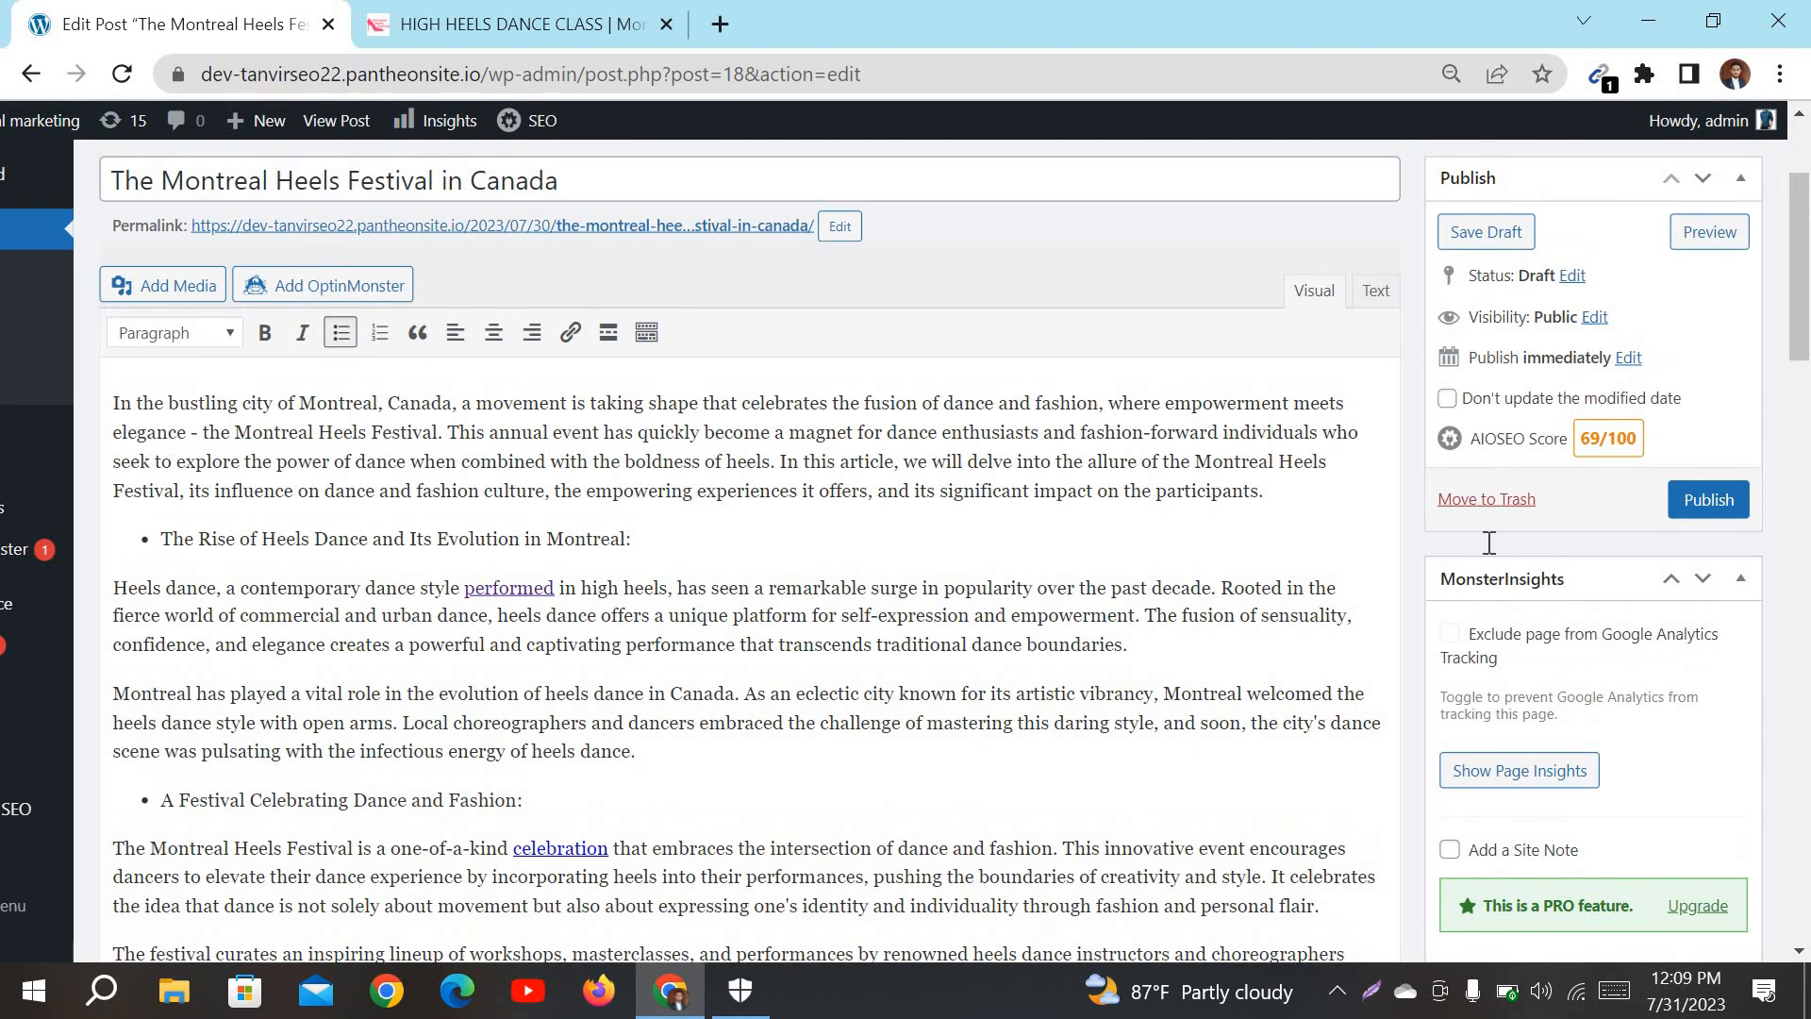
{"action": "scroll", "coordinate": [1610, 483], "scroll_direction": "up", "scroll_amount": 5}
{"action": "scroll", "coordinate": [1649, 483], "scroll_direction": "right", "scroll_amount": 2}
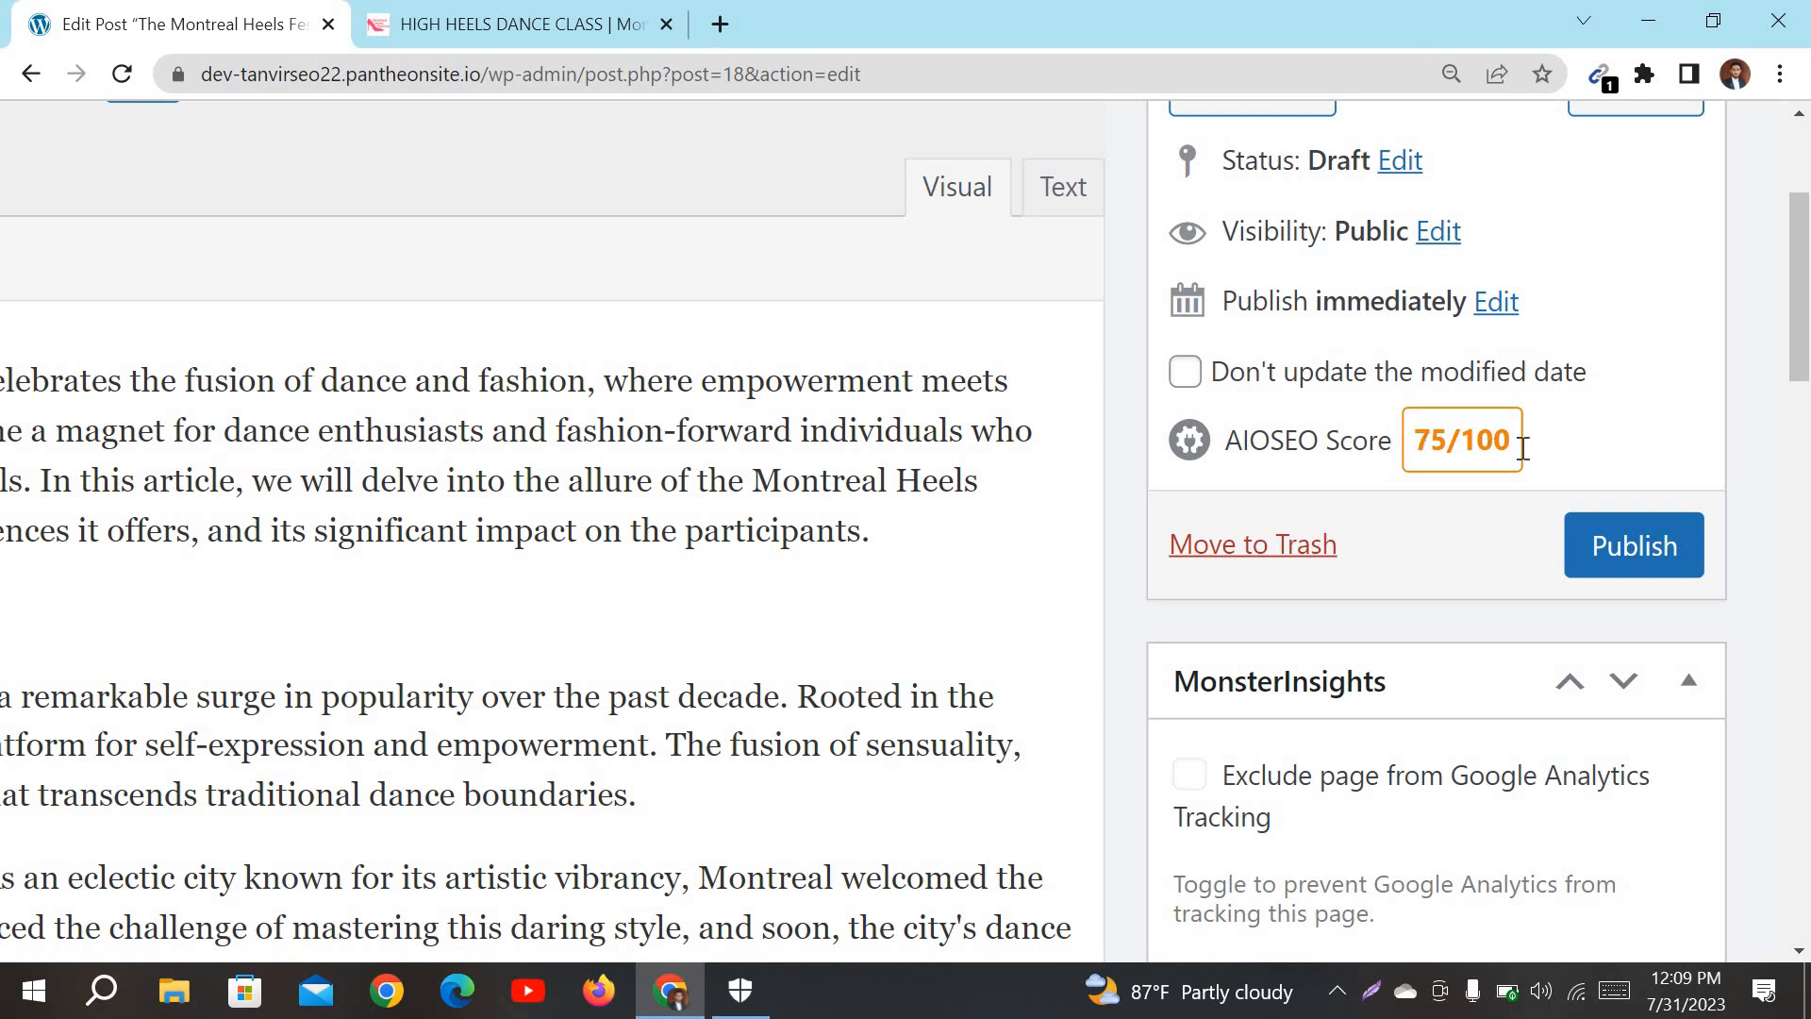
{"action": "scroll", "coordinate": [1523, 448], "scroll_direction": "down", "scroll_amount": 5}
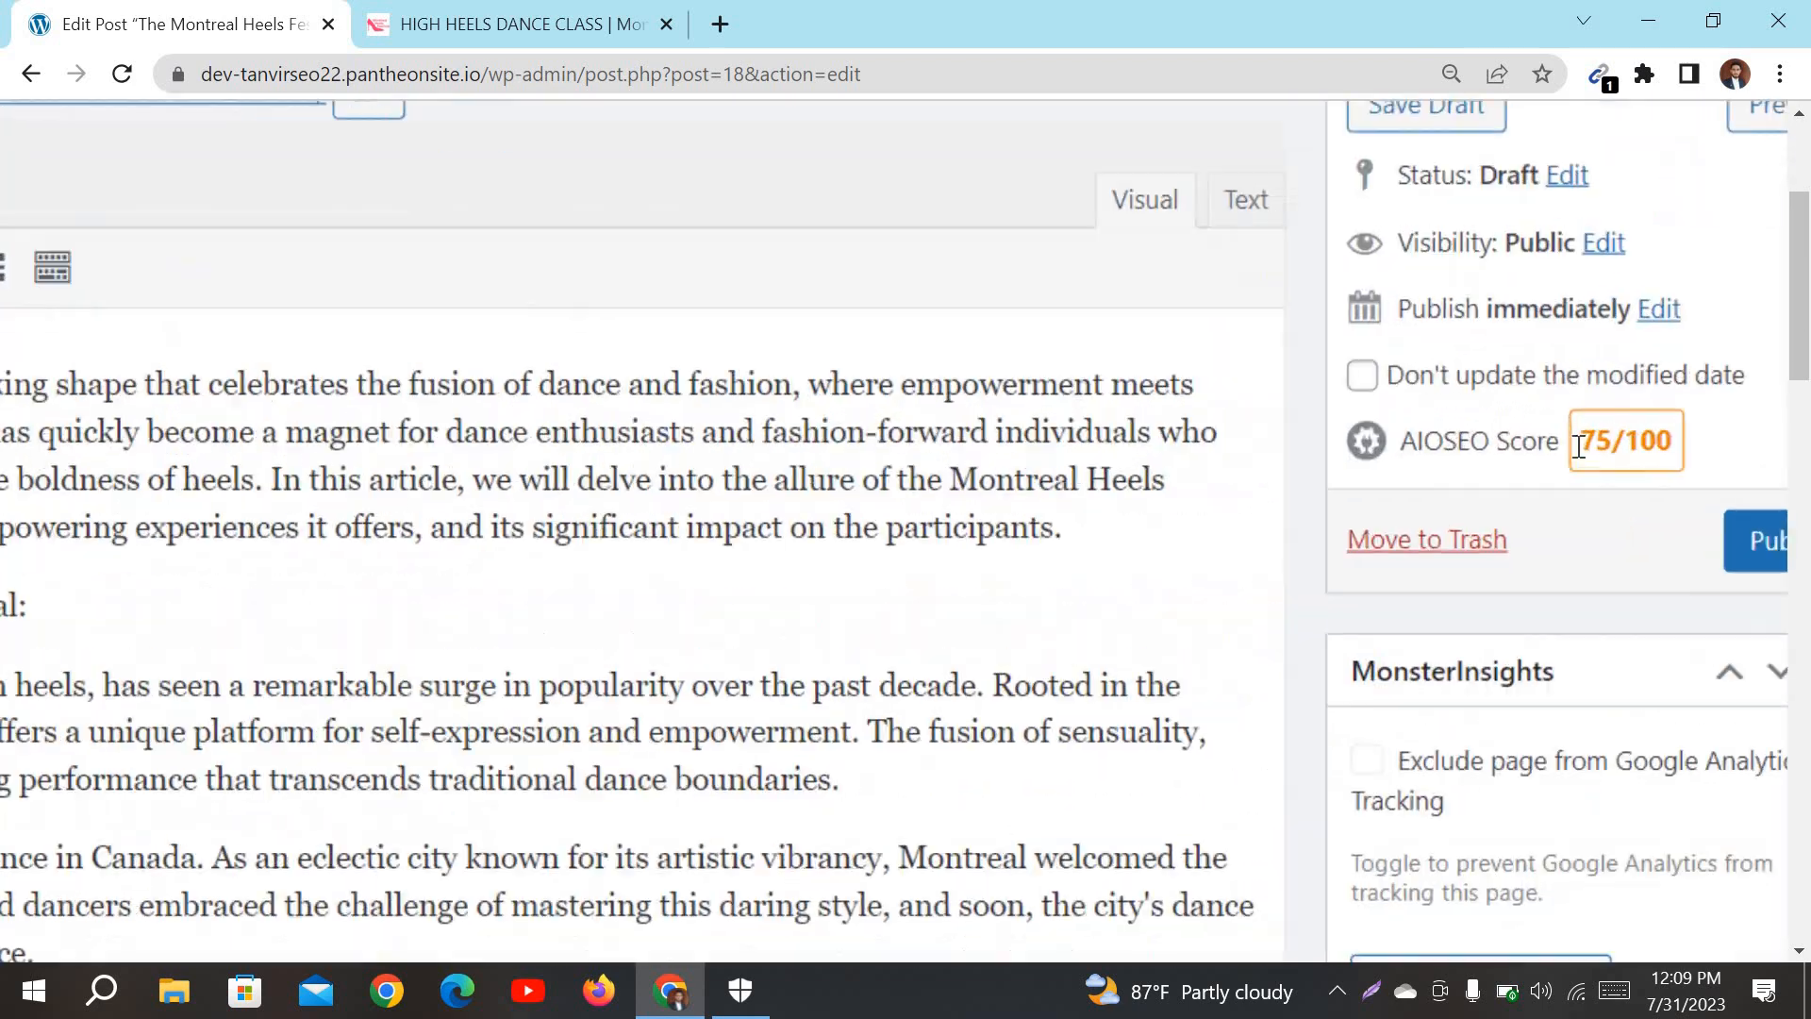
{"action": "scroll", "coordinate": [1121, 585], "scroll_direction": "down", "scroll_amount": 1}
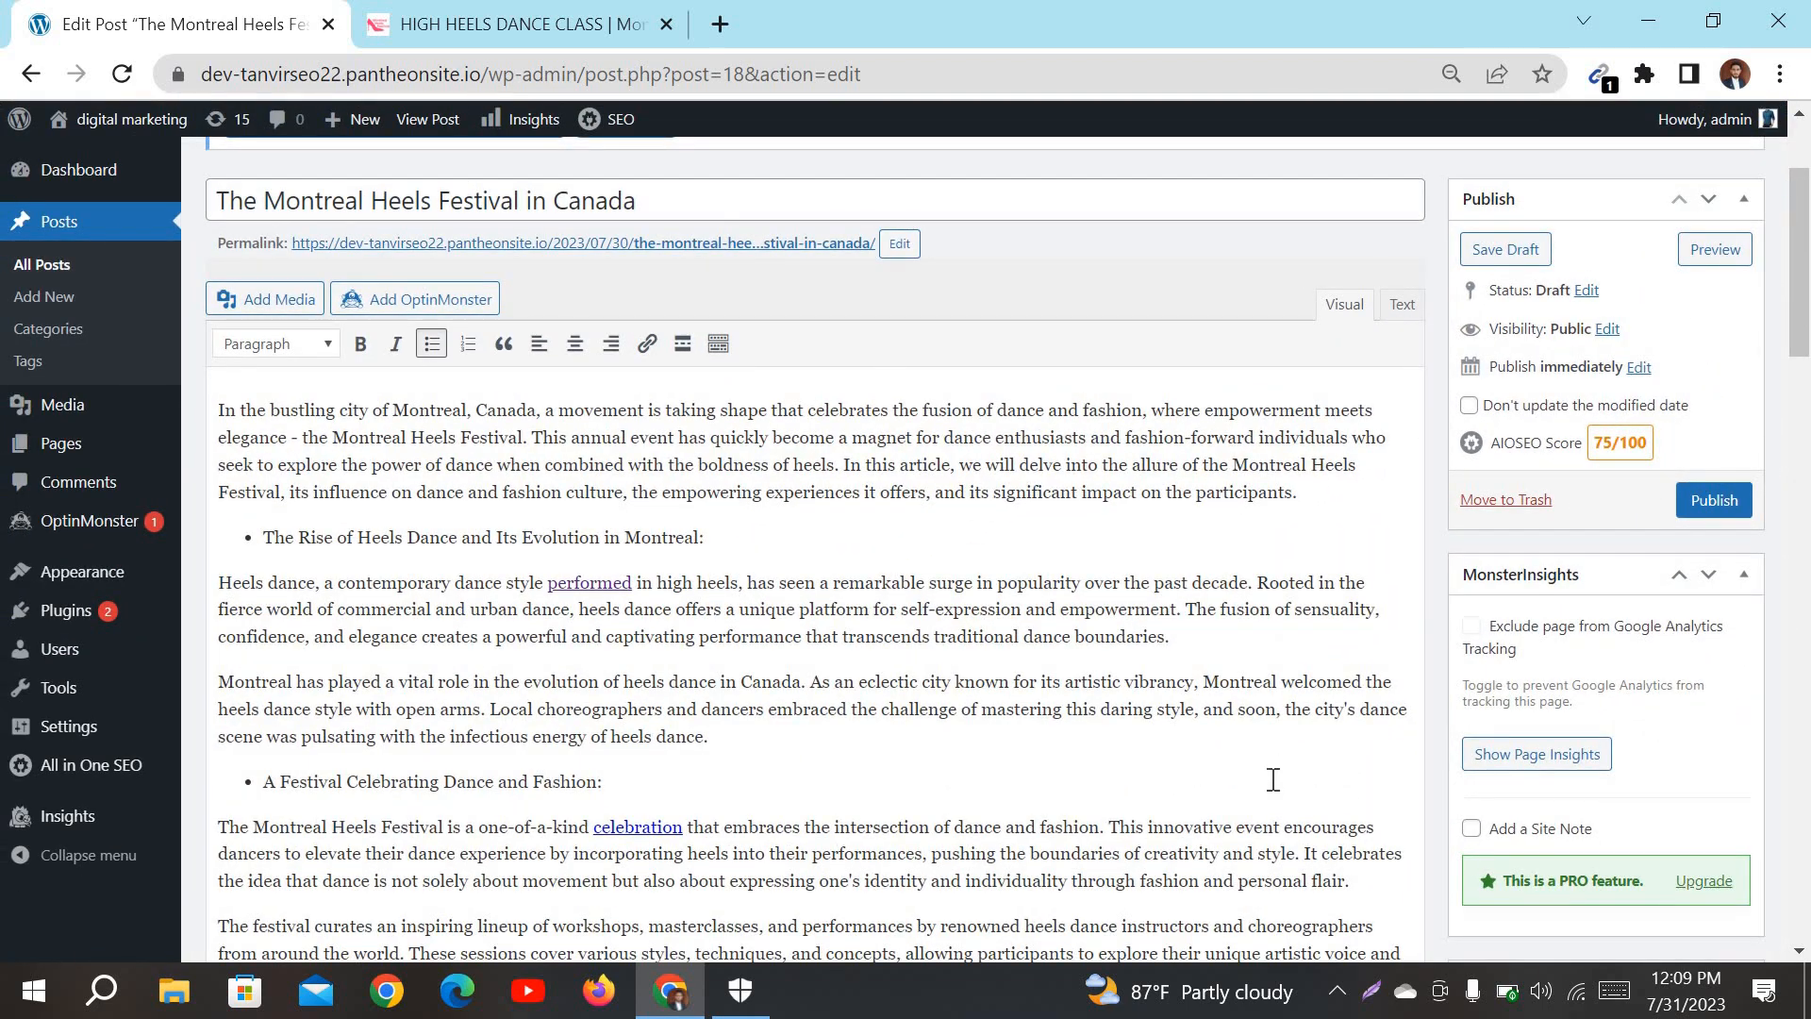
Step: Examine the Basic SEO and Title checks in the AIOSEO page analysis
{"action": "scroll", "coordinate": [1273, 779], "scroll_direction": "down", "scroll_amount": 15}
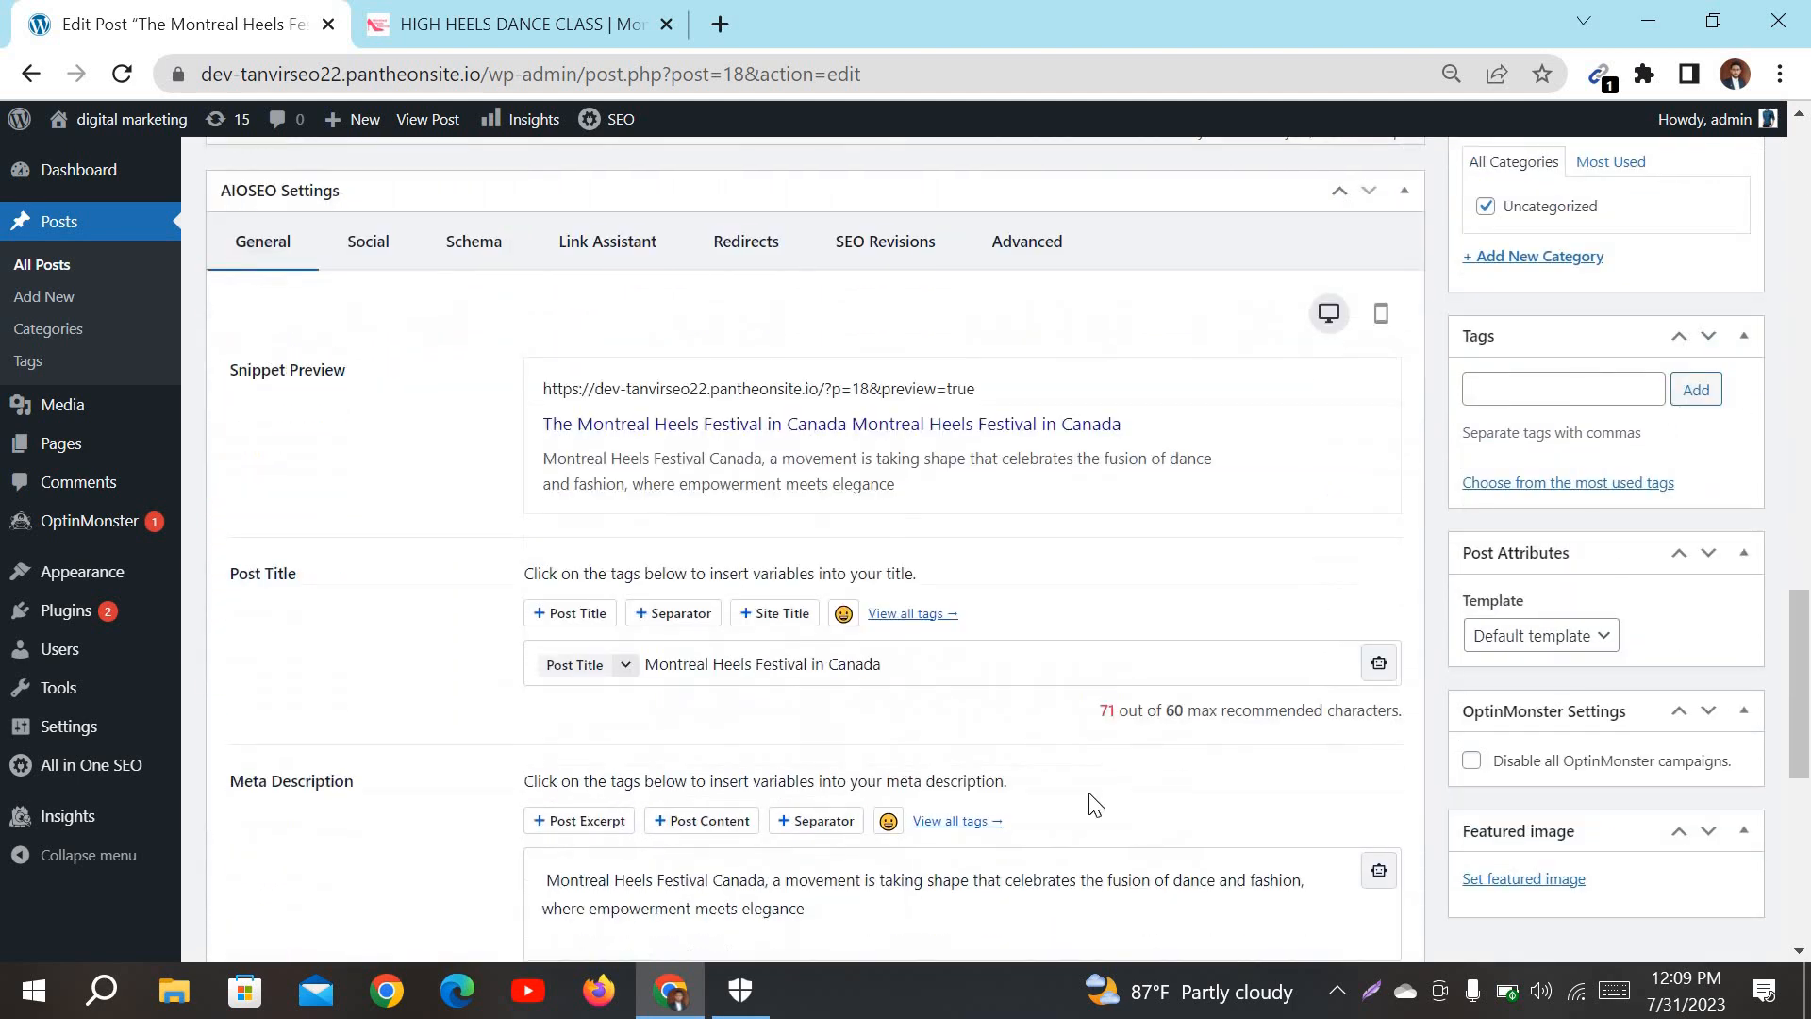
{"action": "scroll", "coordinate": [1095, 802], "scroll_direction": "down", "scroll_amount": 8}
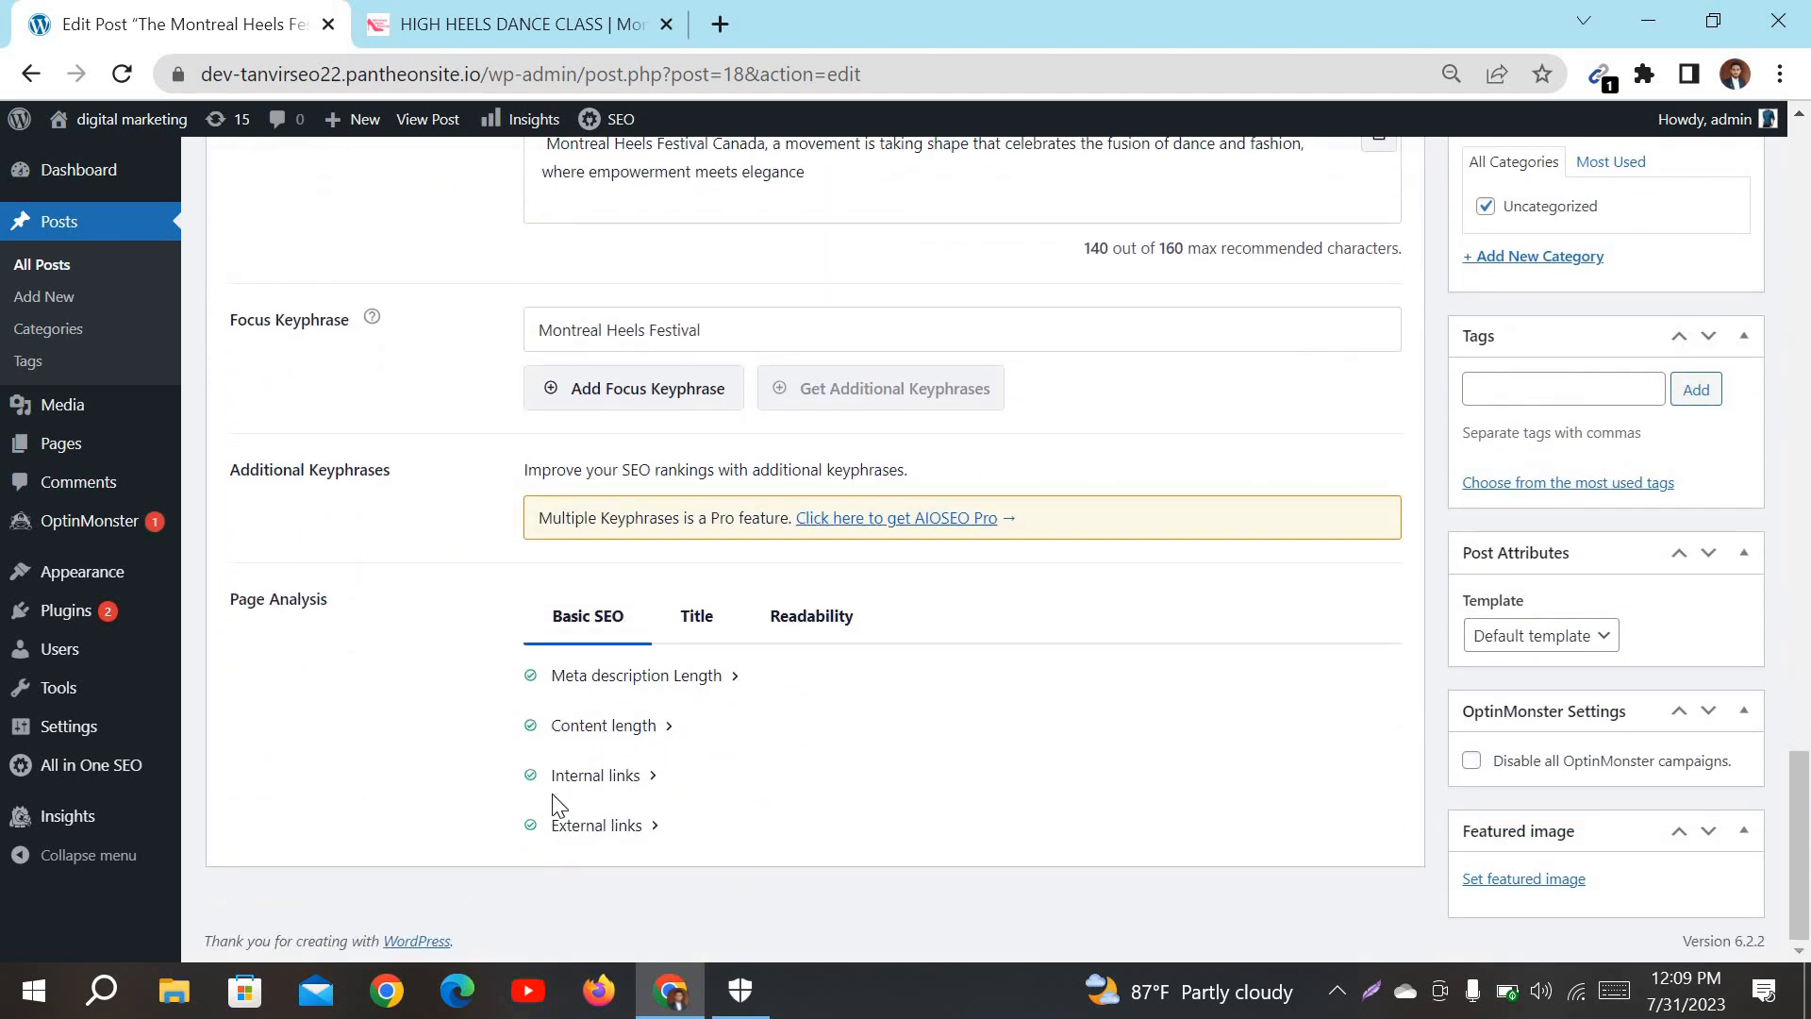
{"action": "scroll", "coordinate": [553, 794], "scroll_direction": "up", "scroll_amount": 5}
{"action": "scroll", "coordinate": [904, 808], "scroll_direction": "down", "scroll_amount": 5}
{"action": "scroll", "coordinate": [614, 639], "scroll_direction": "up", "scroll_amount": 3}
{"action": "scroll", "coordinate": [891, 699], "scroll_direction": "up", "scroll_amount": 2}
{"action": "scroll", "coordinate": [922, 740], "scroll_direction": "down", "scroll_amount": 2}
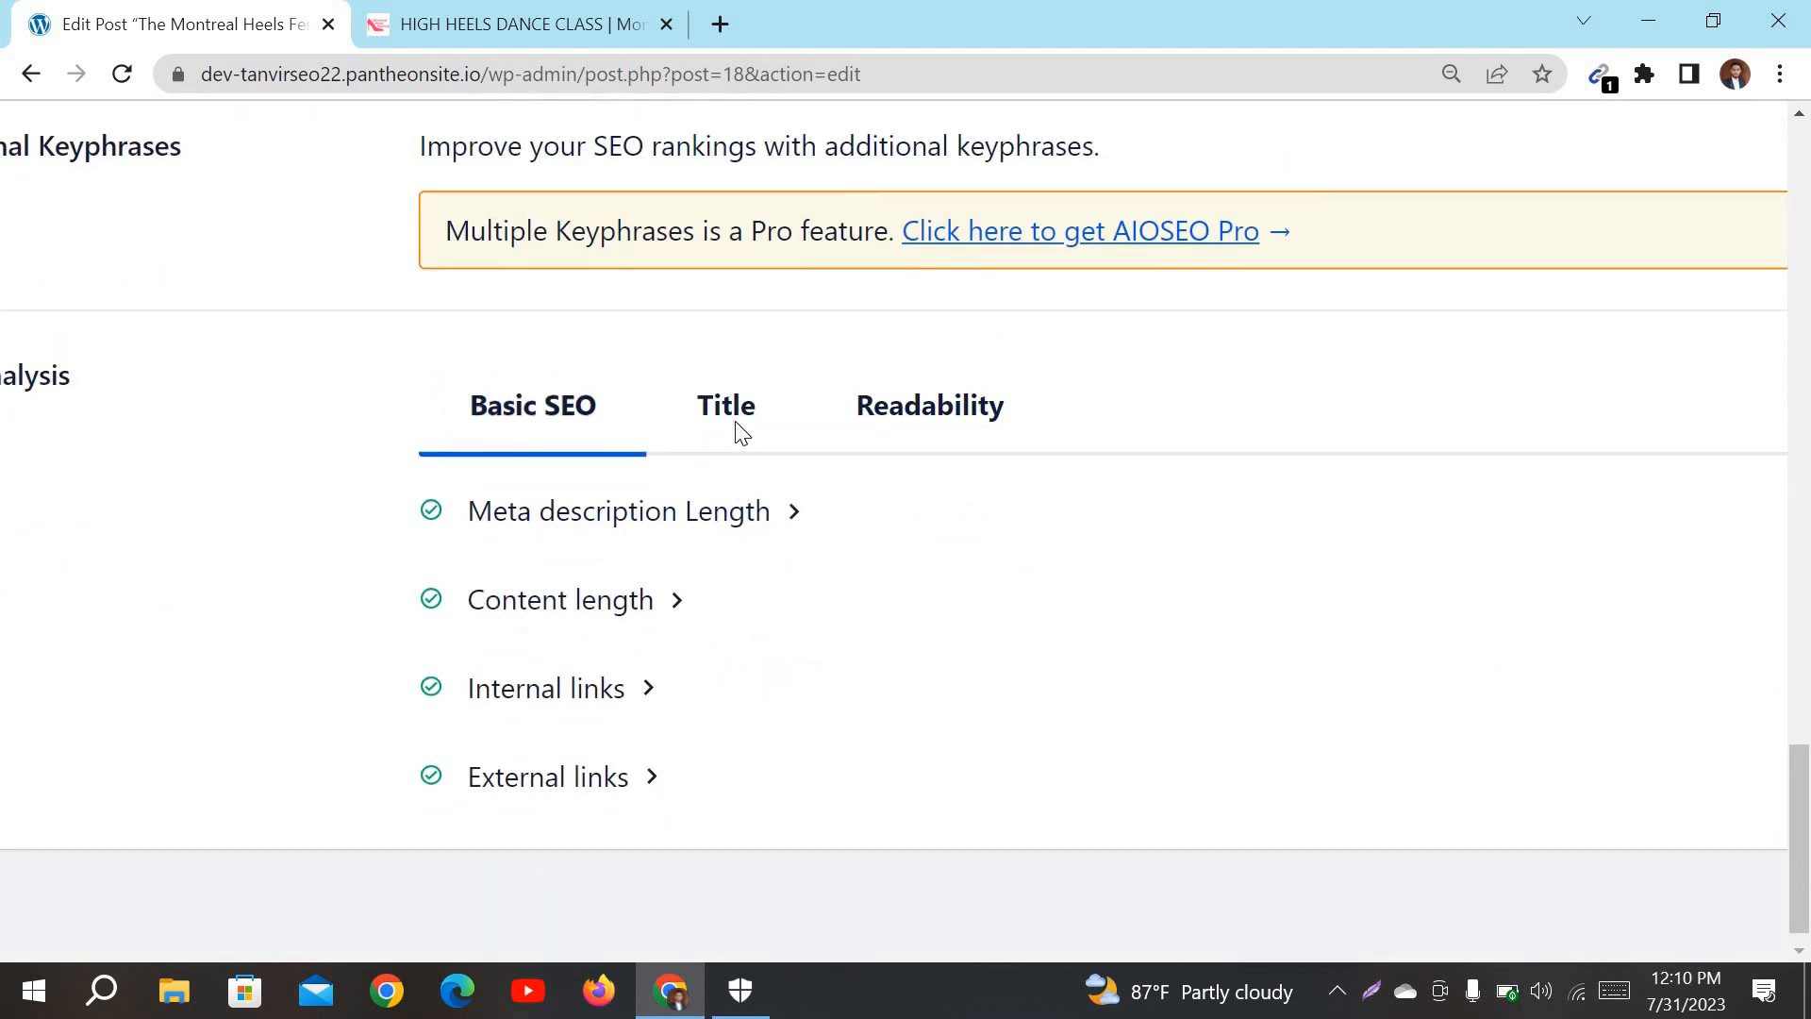
{"action": "left_click", "coordinate": [736, 432]}
{"action": "scroll", "coordinate": [826, 727], "scroll_direction": "down", "scroll_amount": 1}
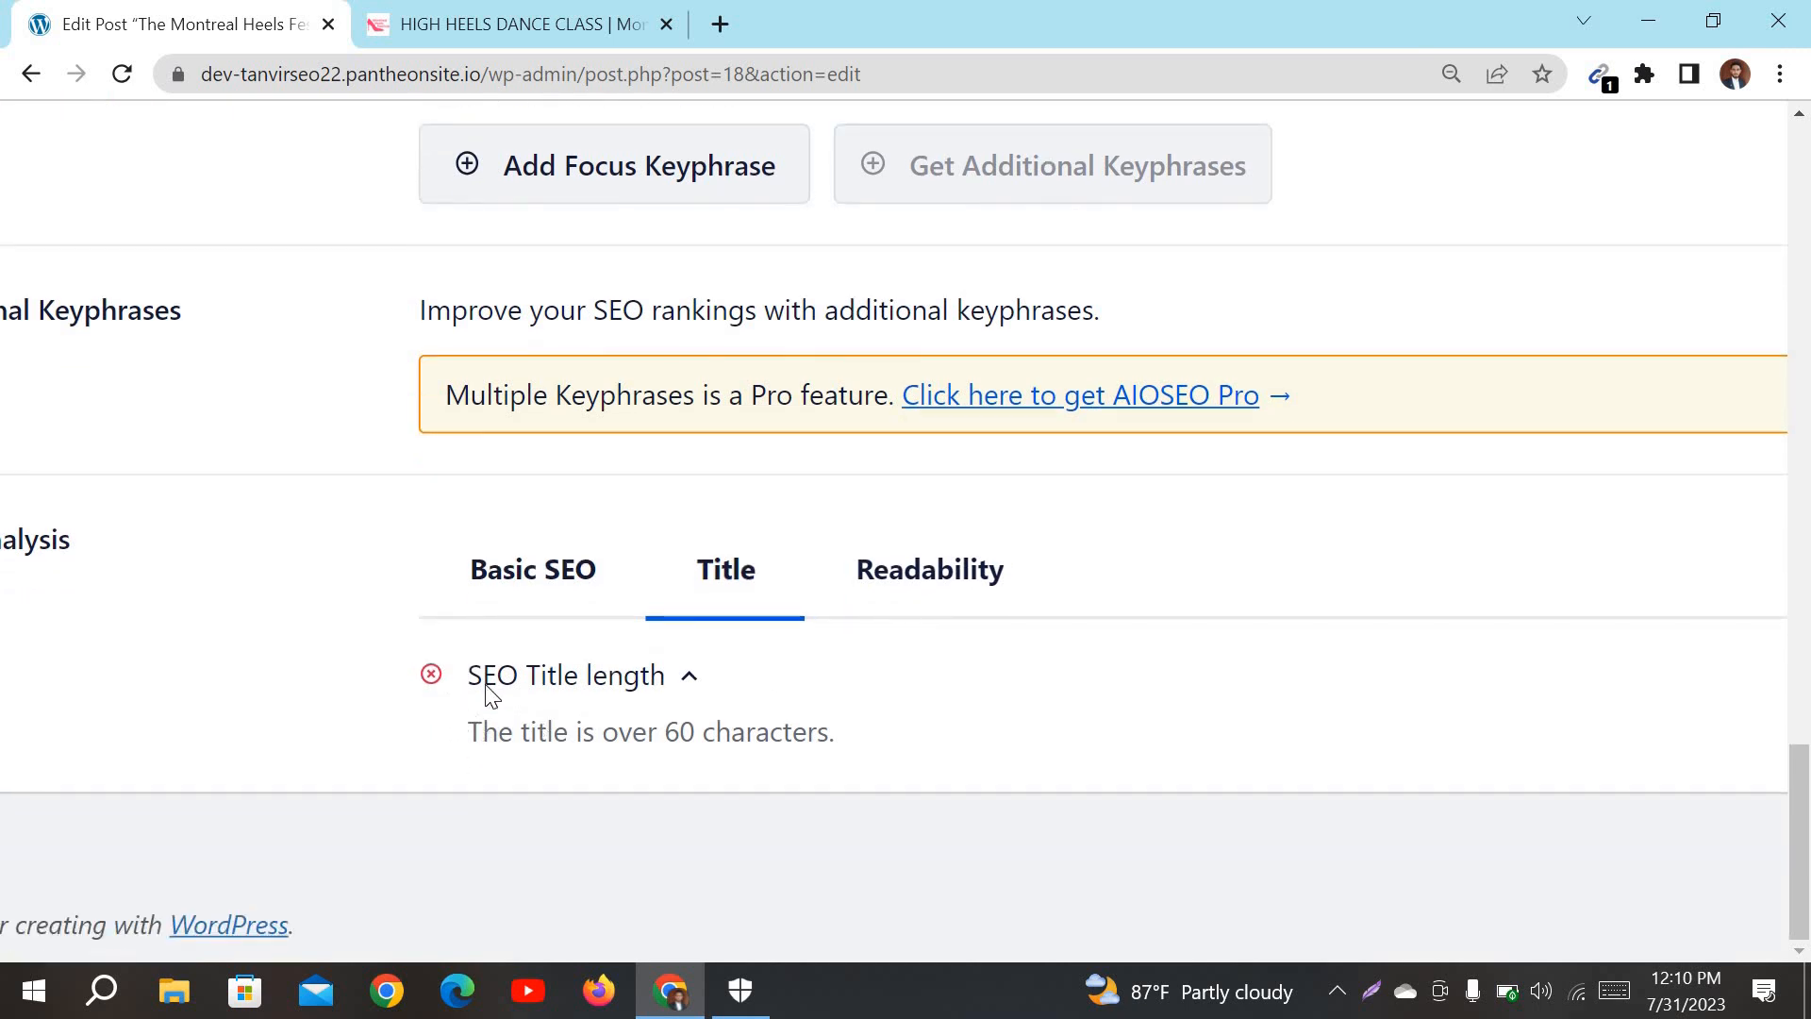
{"action": "scroll", "coordinate": [654, 687], "scroll_direction": "up", "scroll_amount": 3}
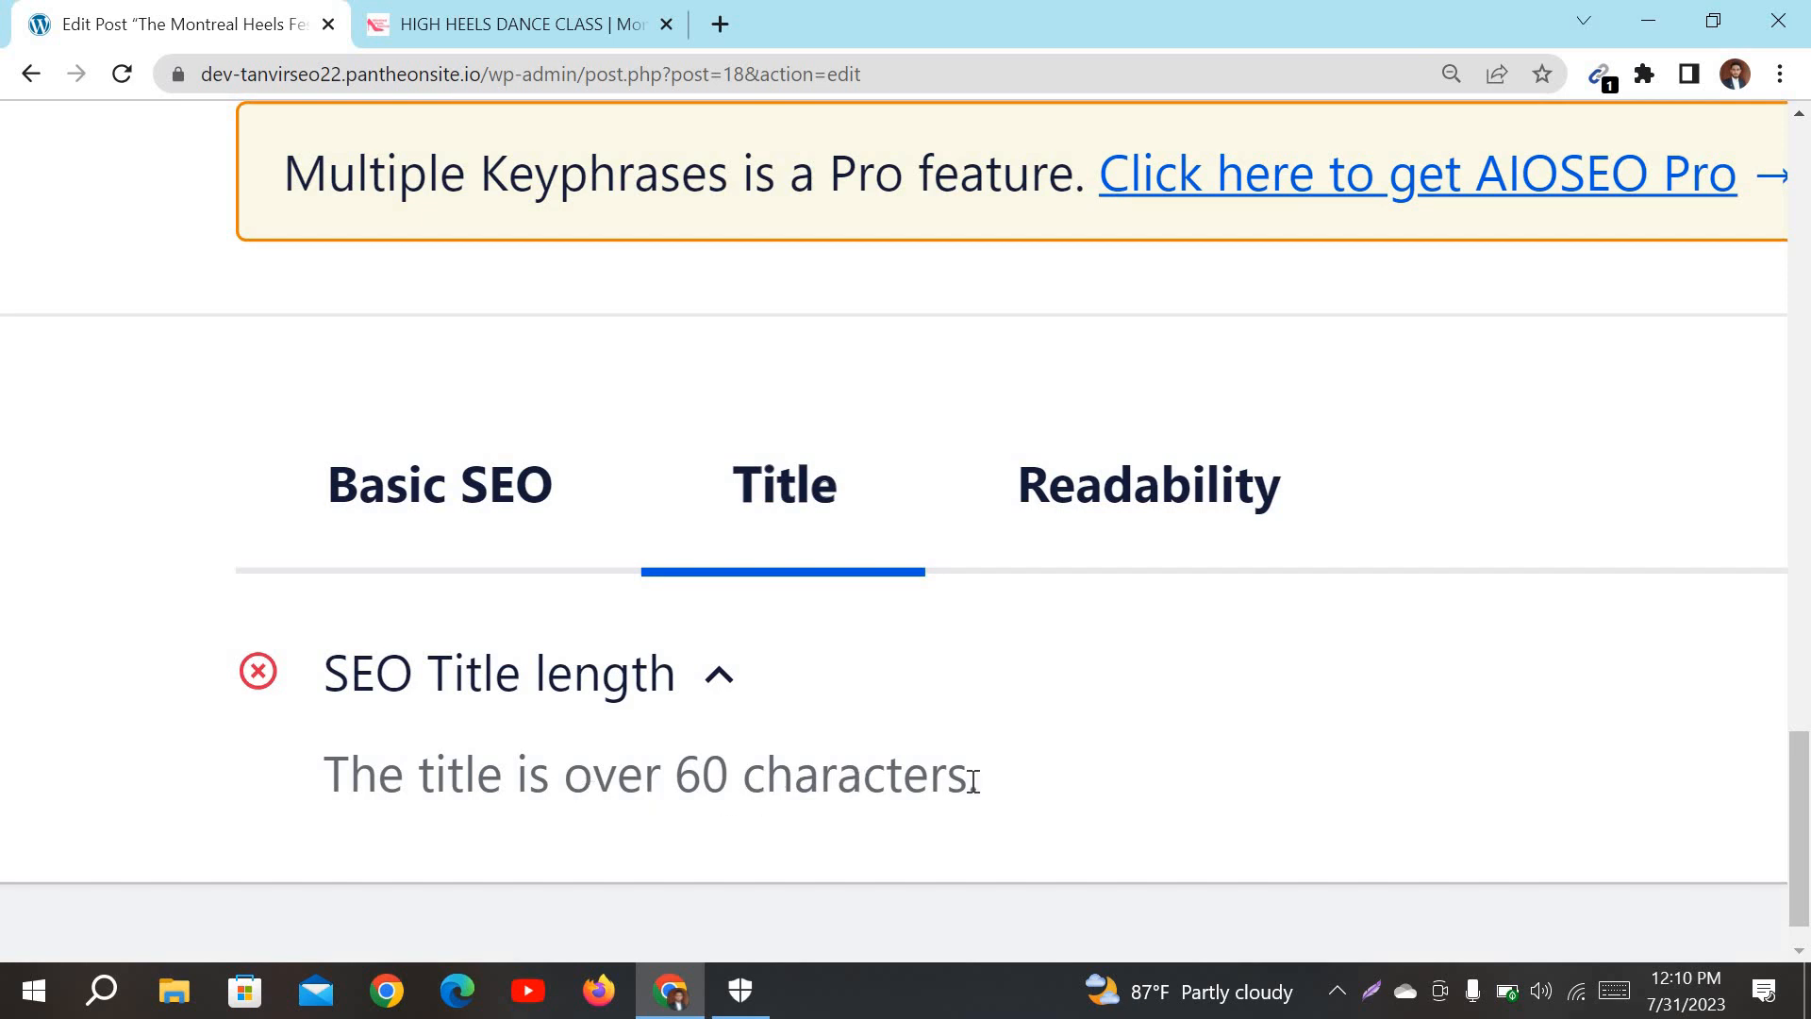
{"action": "scroll", "coordinate": [973, 780], "scroll_direction": "down", "scroll_amount": 3}
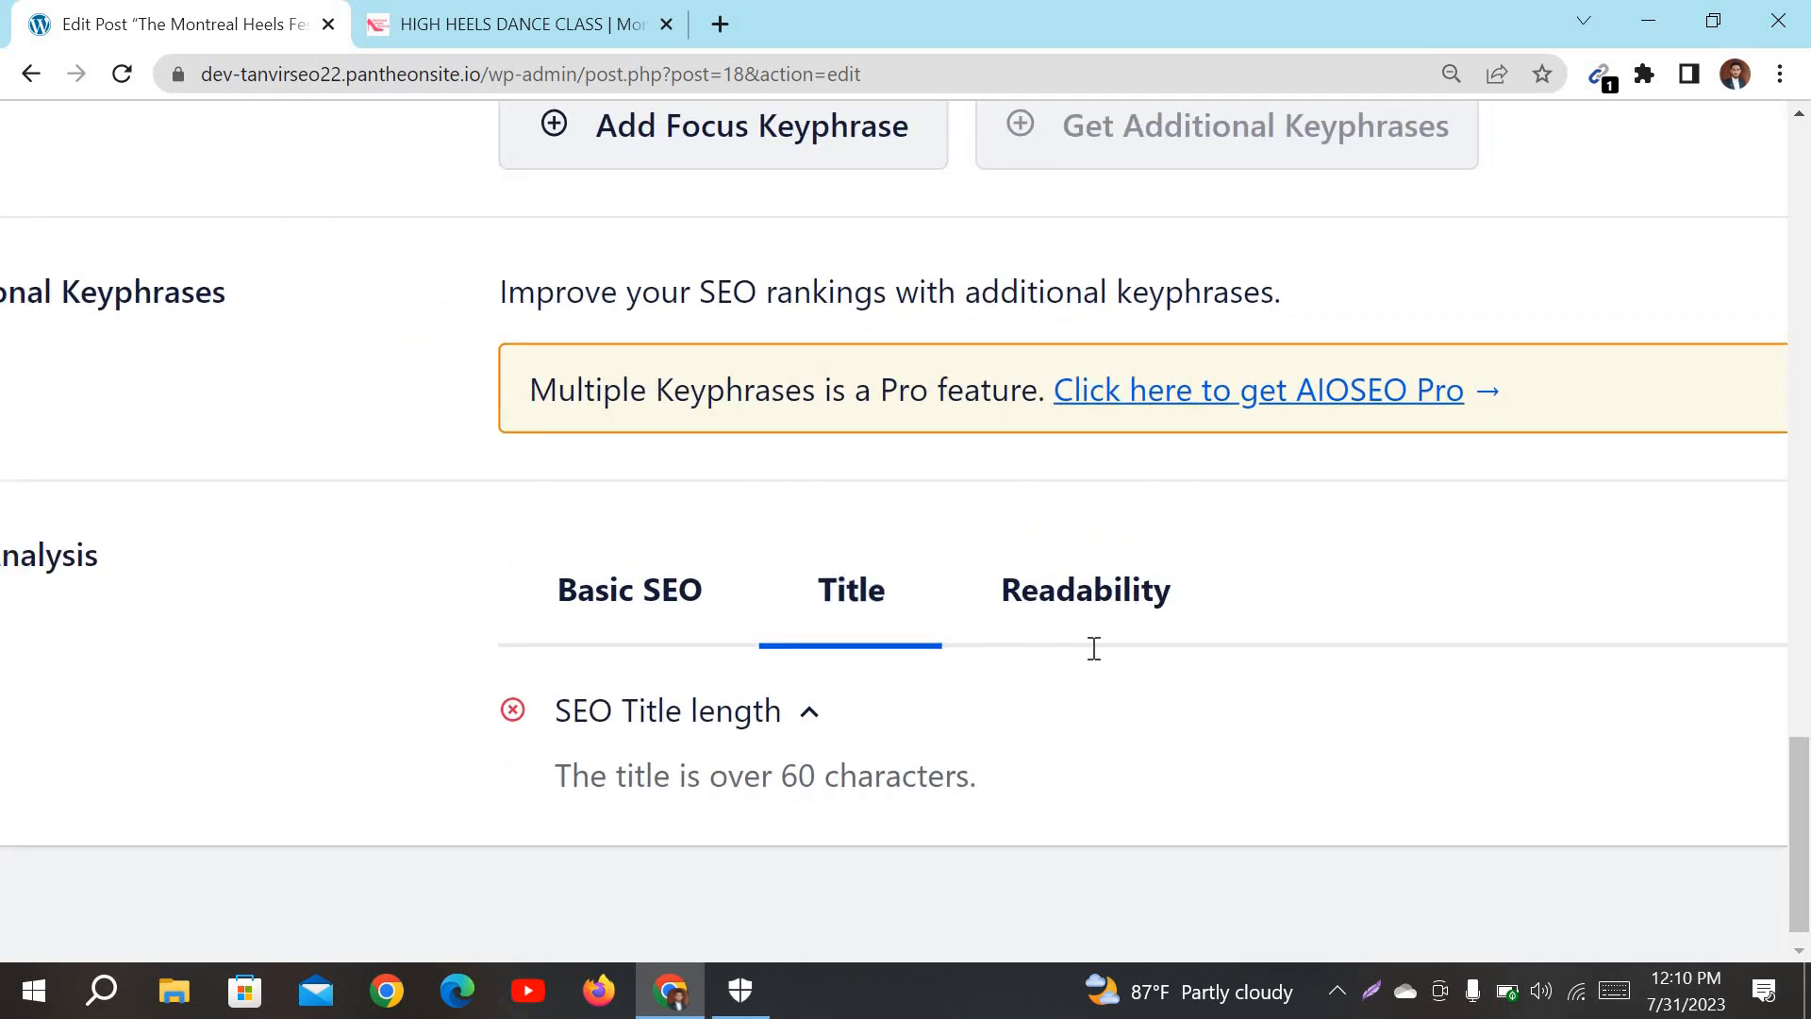
Step: Remove the Post Title tag from the SEO title, leaving only "Montreal Heels Festival in Canada"
{"action": "scroll", "coordinate": [1112, 655], "scroll_direction": "up", "scroll_amount": 6}
{"action": "scroll", "coordinate": [1094, 613], "scroll_direction": "down", "scroll_amount": 2}
{"action": "scroll", "coordinate": [1088, 584], "scroll_direction": "up", "scroll_amount": 5}
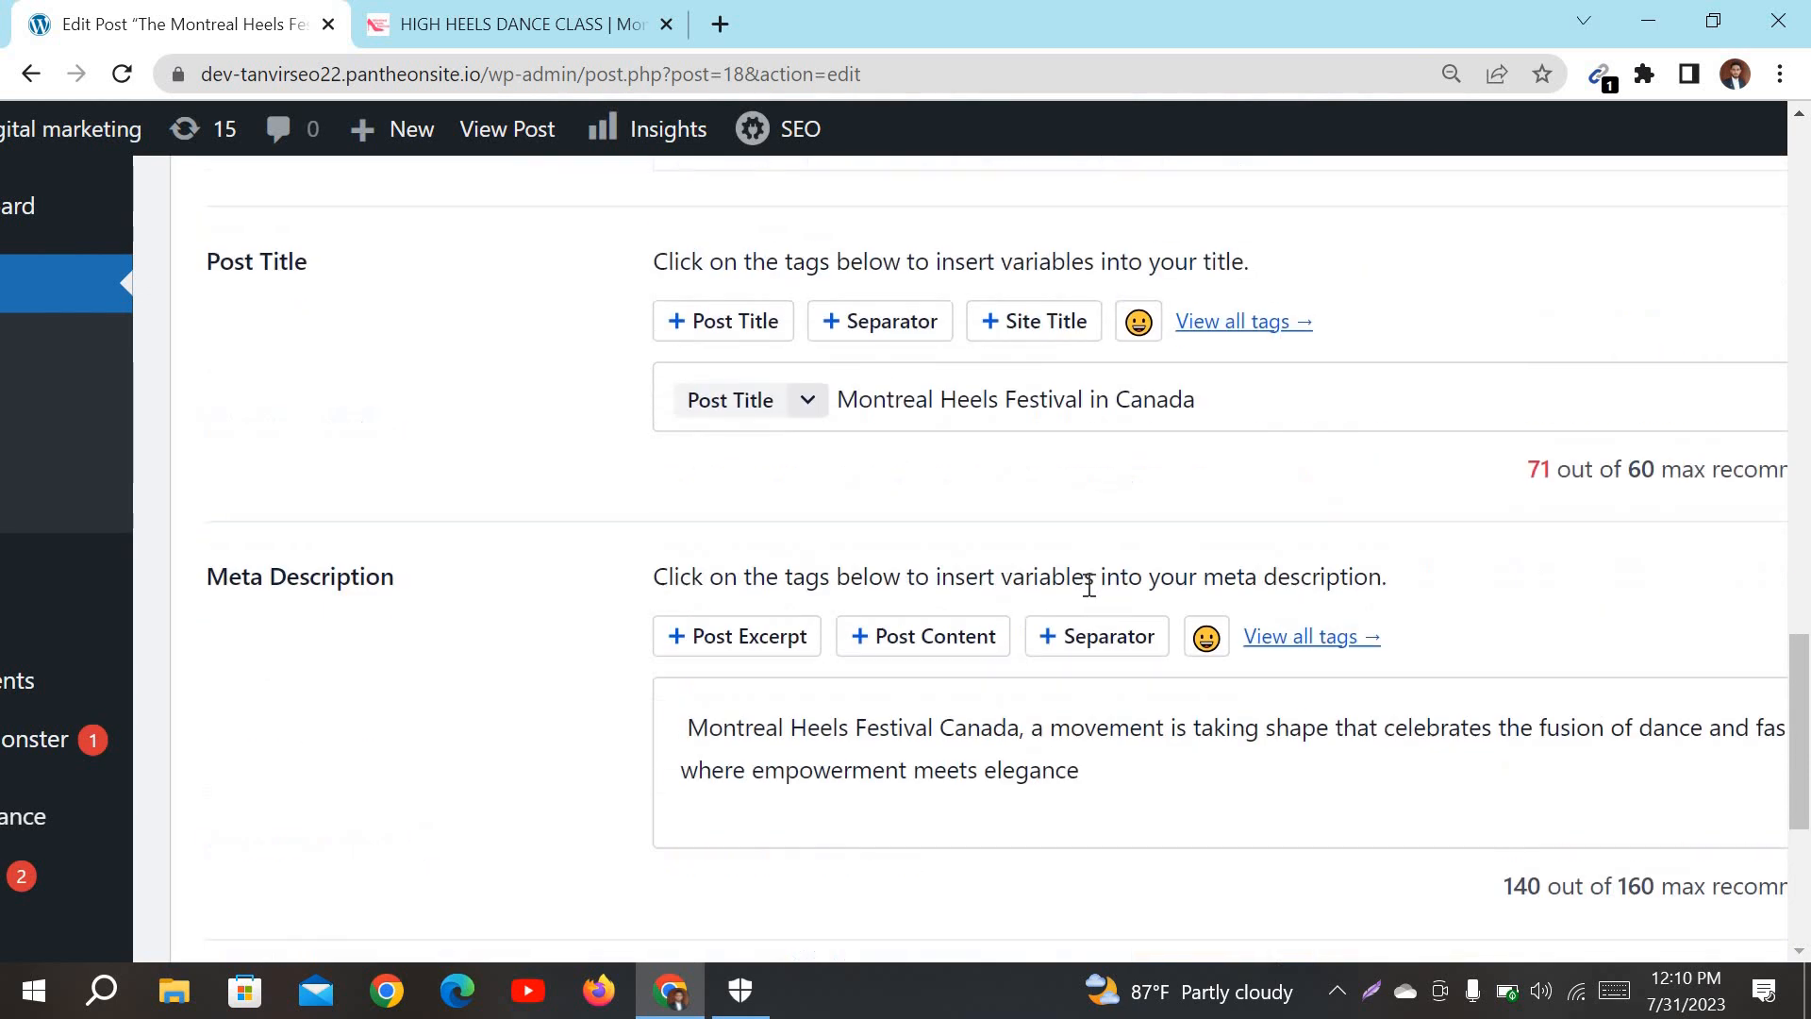
{"action": "scroll", "coordinate": [1367, 586], "scroll_direction": "right", "scroll_amount": 2}
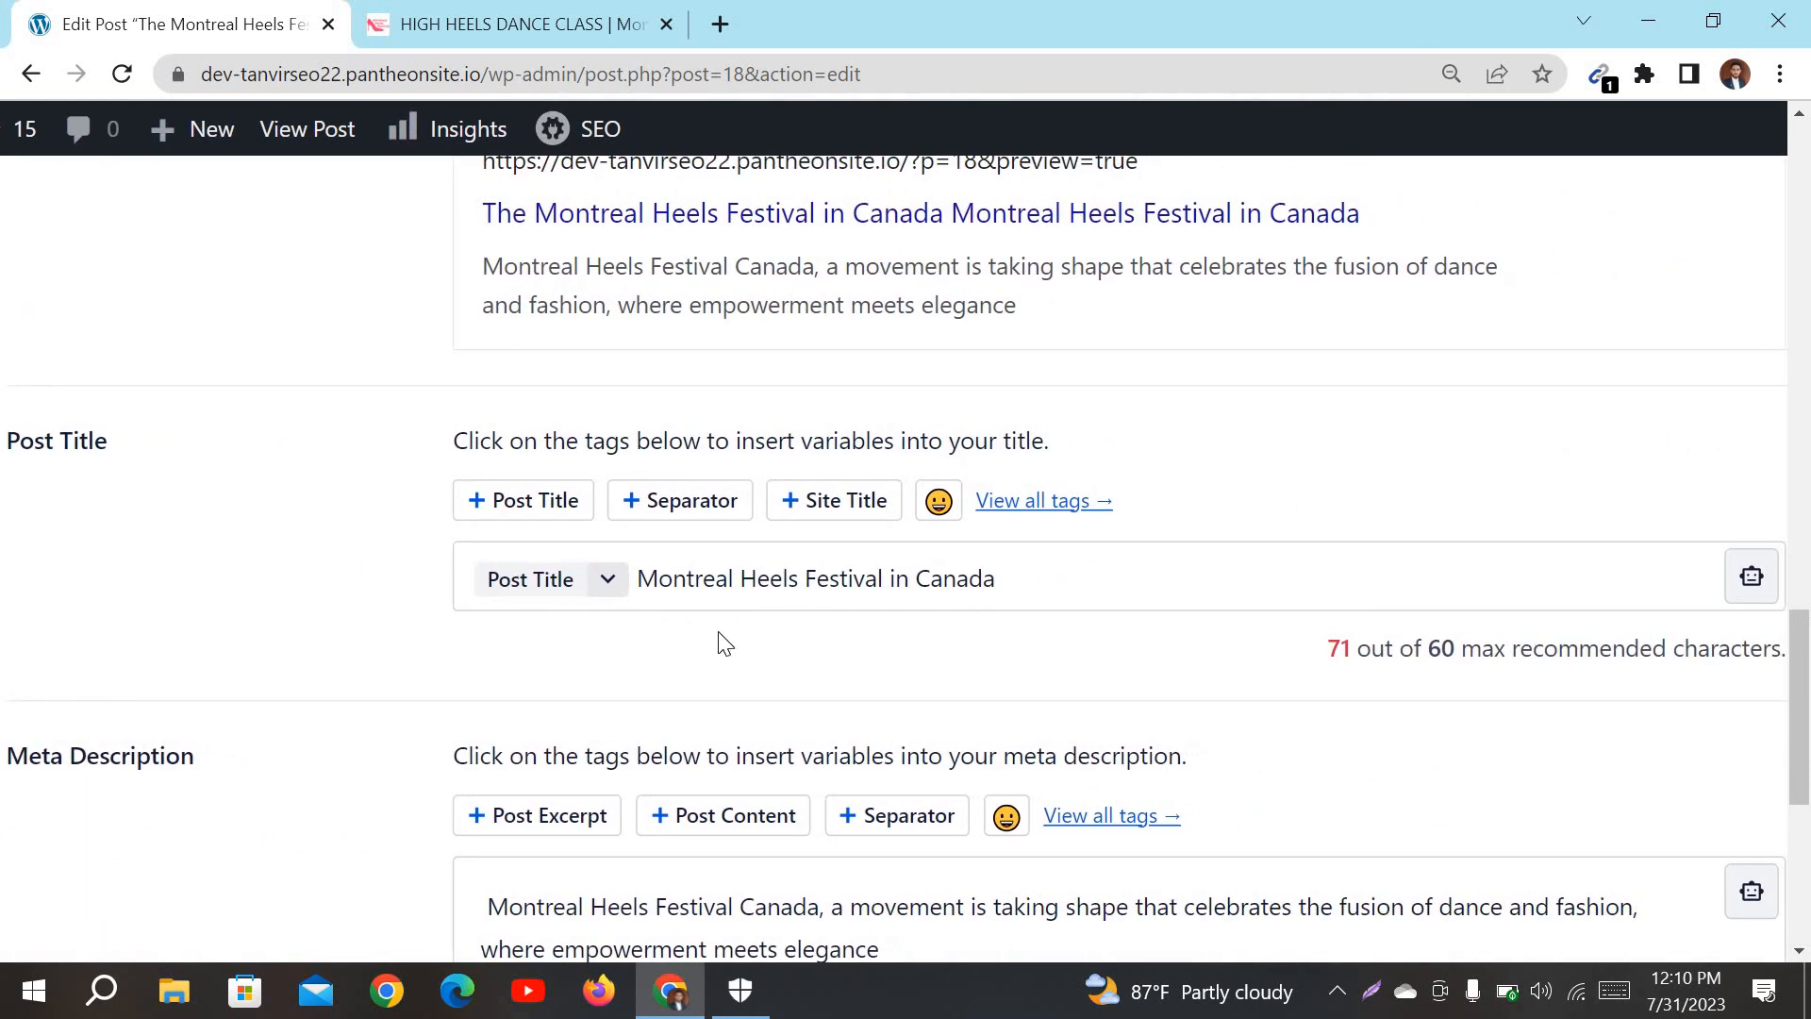
{"action": "scroll", "coordinate": [1270, 607], "scroll_direction": "right", "scroll_amount": 3}
{"action": "scroll", "coordinate": [776, 578], "scroll_direction": "left", "scroll_amount": 3}
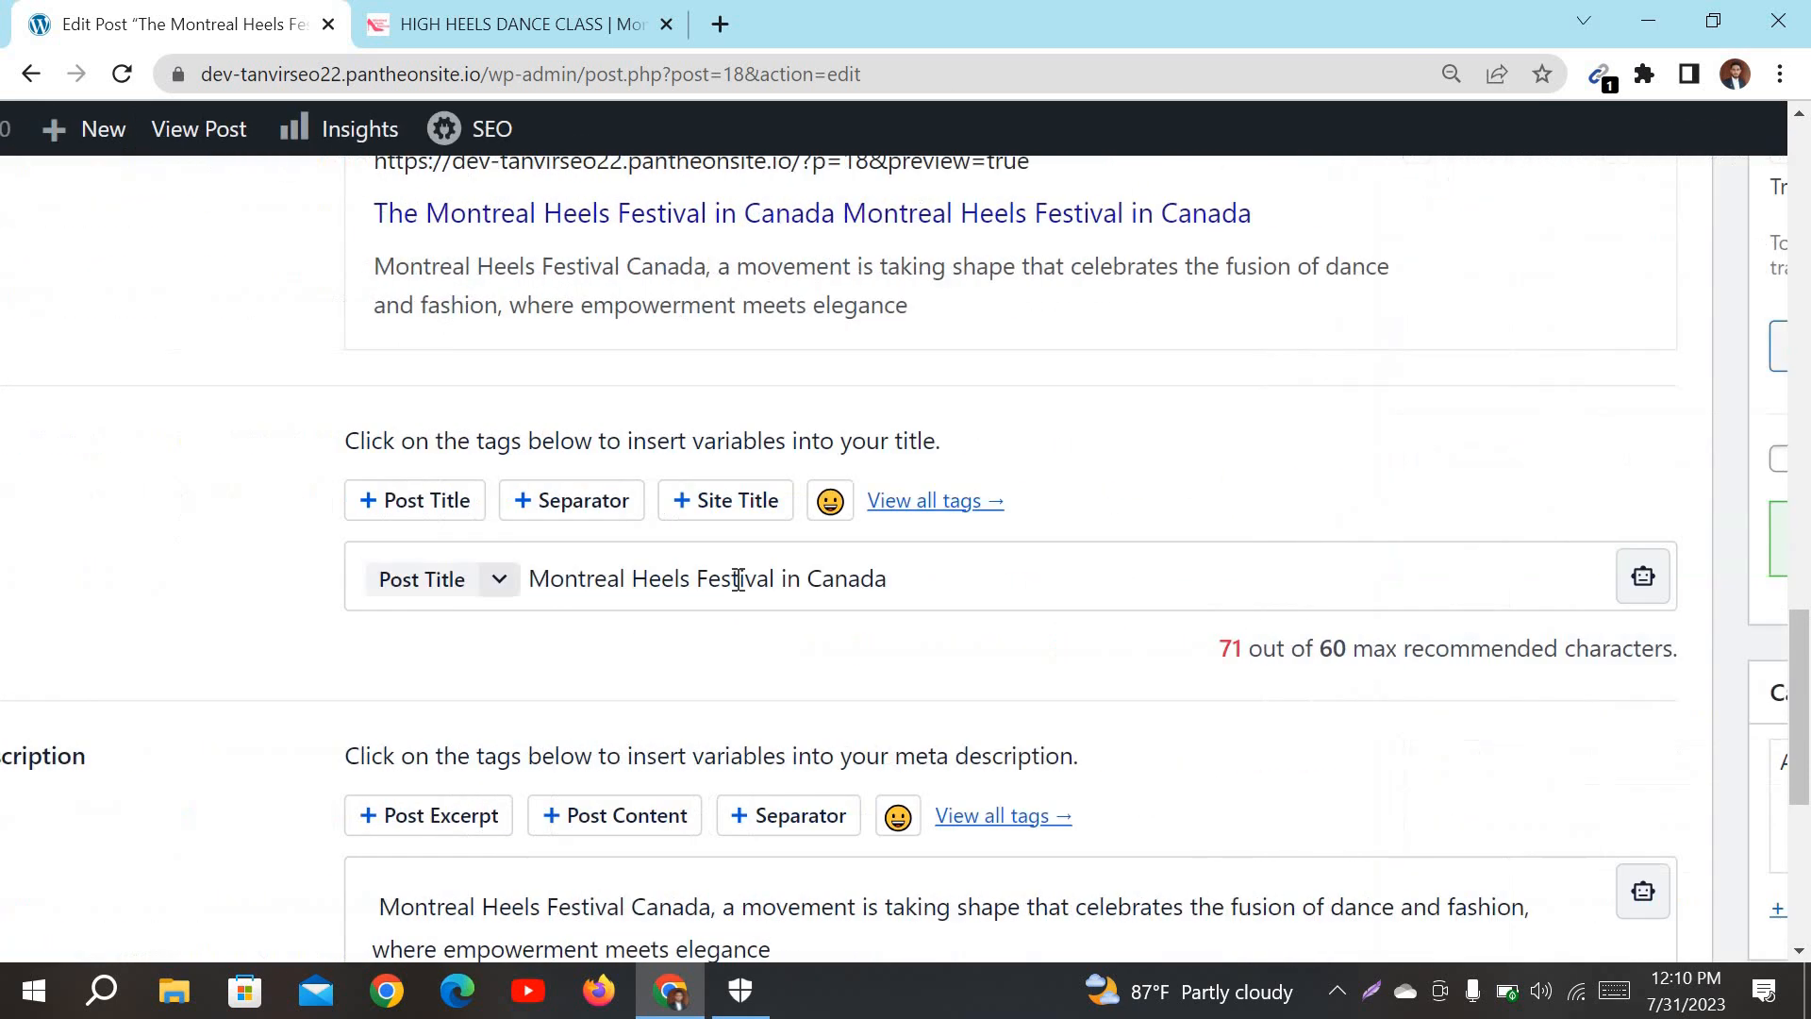
{"action": "left_click", "coordinate": [640, 576]}
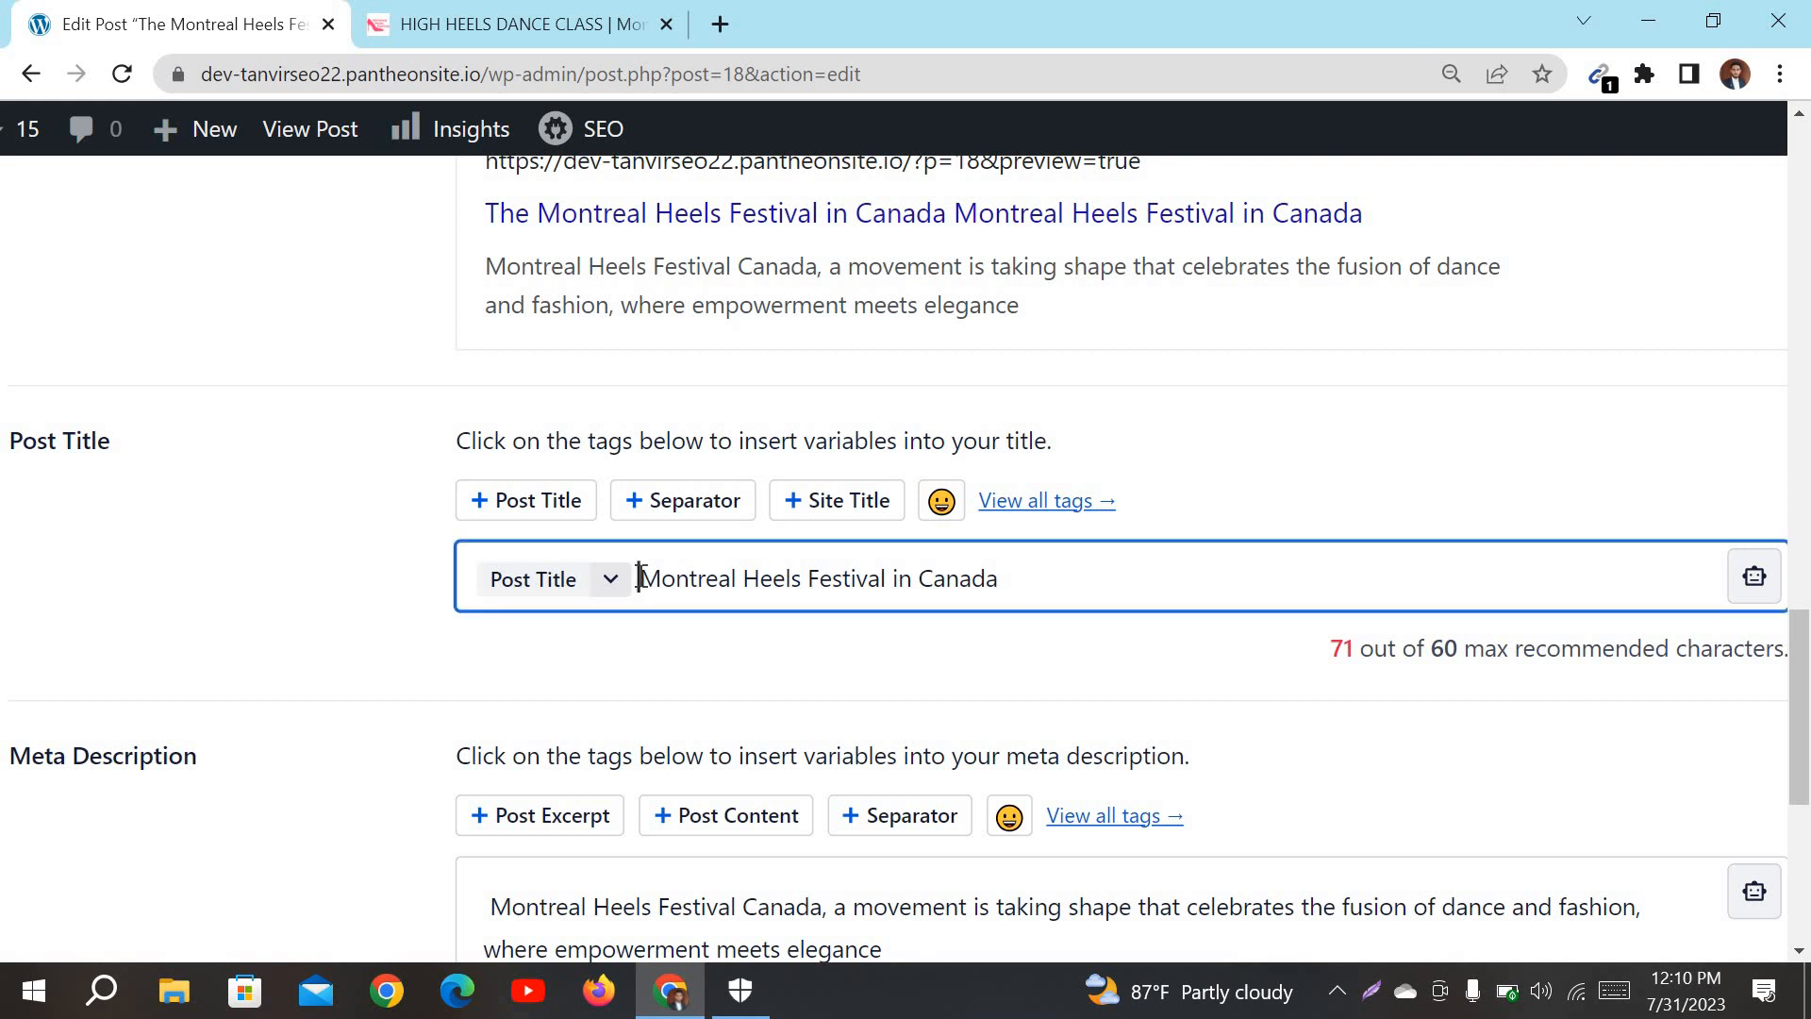
{"action": "key", "text": "BackSpace"}
{"action": "key", "text": "BackSpace"}
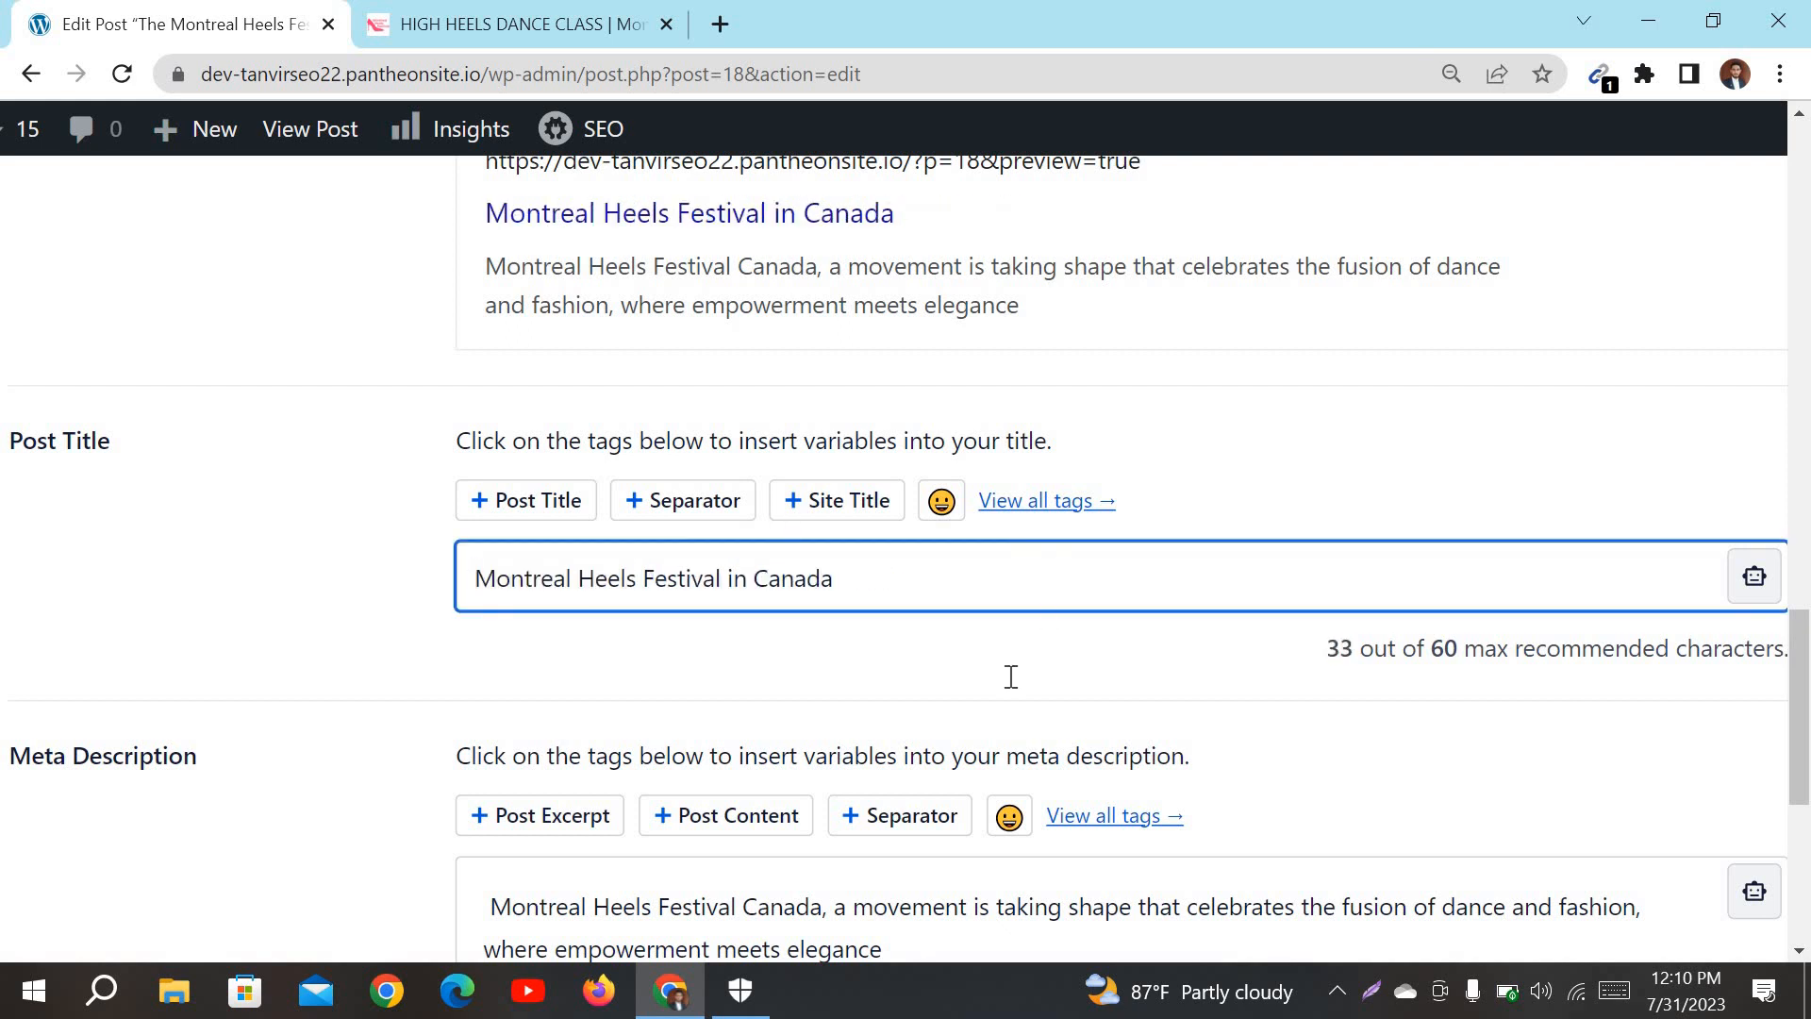
Step: Recheck the shortened SEO title's character count, snippet preview and title length analysis
{"action": "scroll", "coordinate": [1170, 847], "scroll_direction": "down", "scroll_amount": 10}
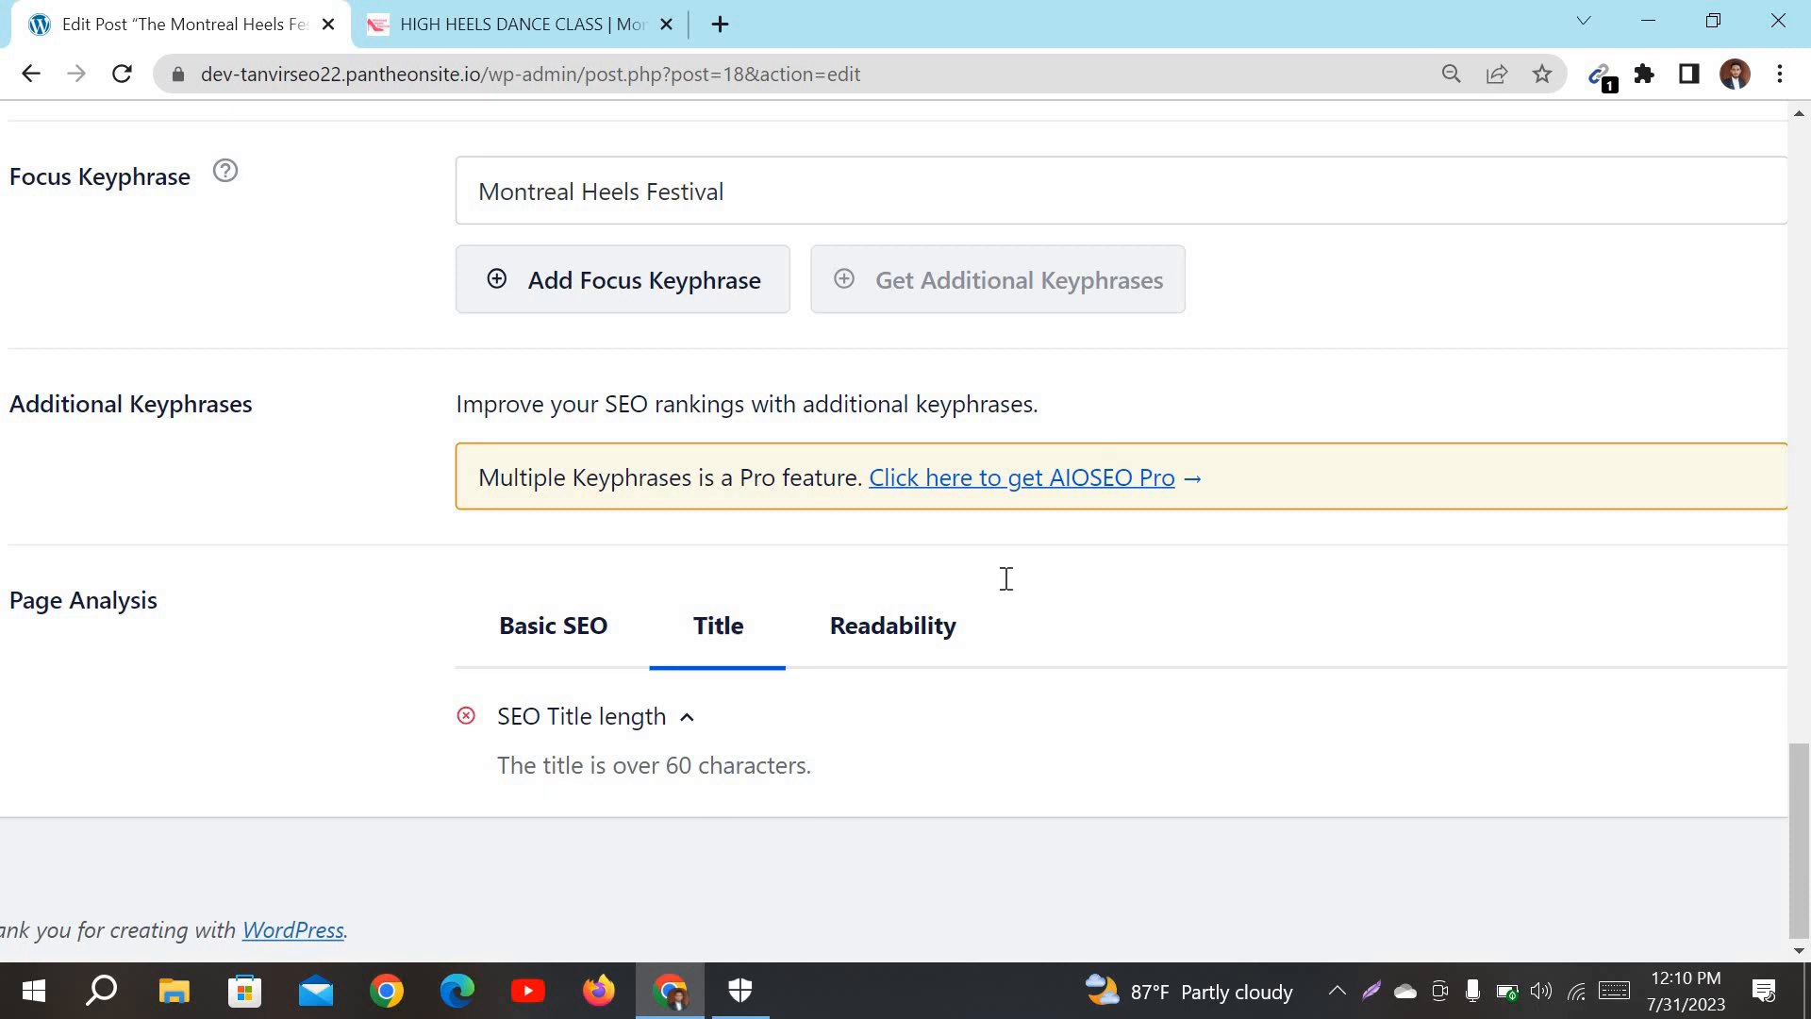
{"action": "scroll", "coordinate": [1003, 695], "scroll_direction": "down", "scroll_amount": 4}
{"action": "scroll", "coordinate": [822, 680], "scroll_direction": "up", "scroll_amount": 5}
{"action": "scroll", "coordinate": [821, 681], "scroll_direction": "up", "scroll_amount": 1}
{"action": "scroll", "coordinate": [943, 671], "scroll_direction": "up", "scroll_amount": 4}
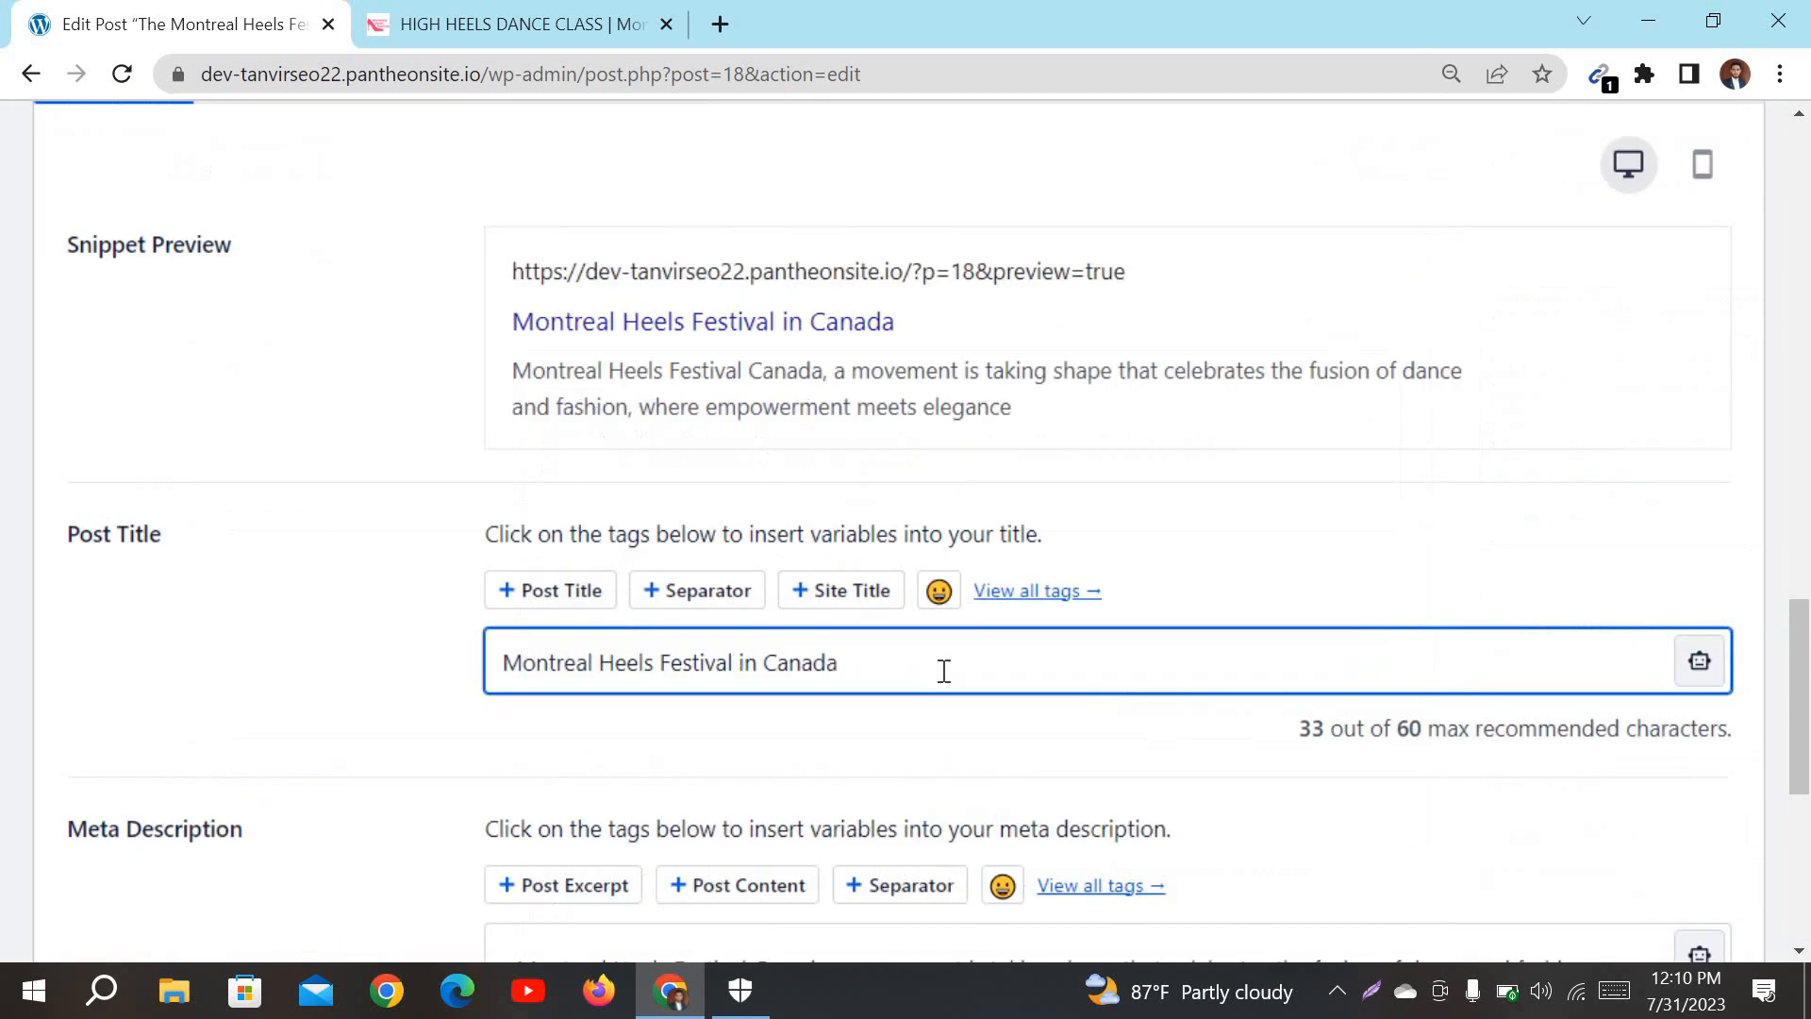
{"action": "left_click", "coordinate": [944, 671]}
{"action": "scroll", "coordinate": [1128, 777], "scroll_direction": "down", "scroll_amount": 4}
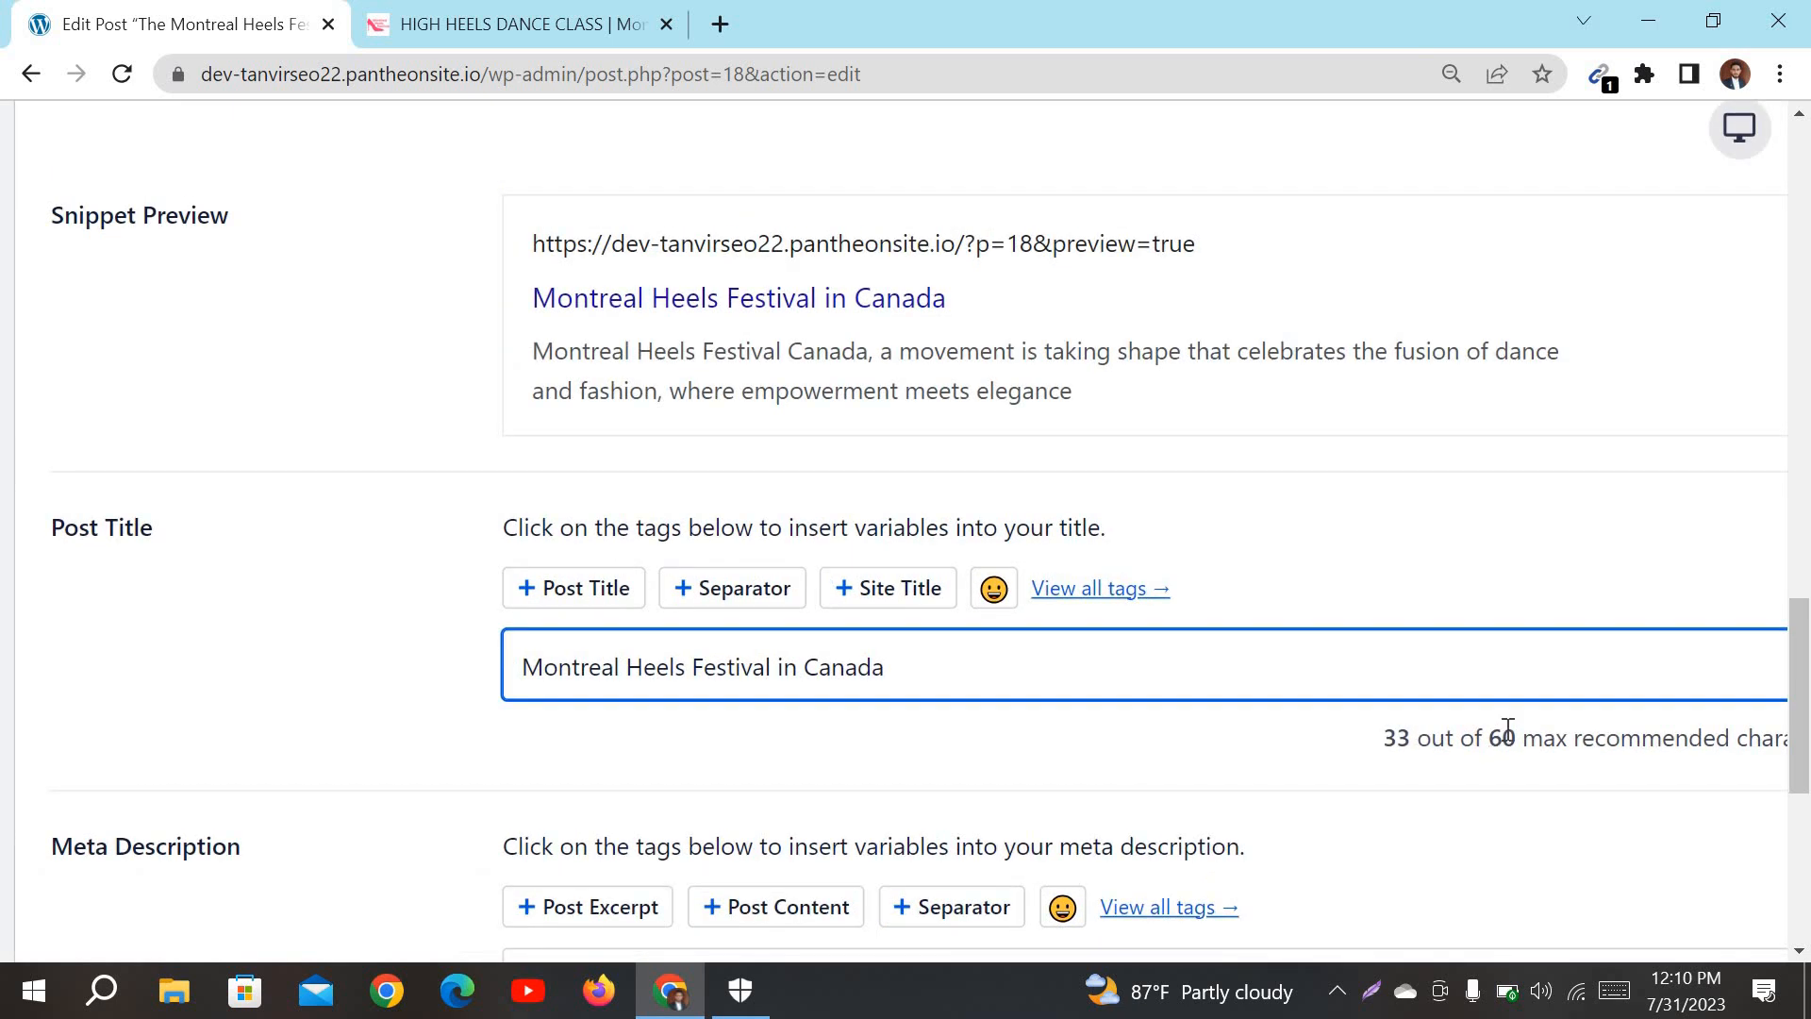
{"action": "scroll", "coordinate": [1317, 895], "scroll_direction": "down", "scroll_amount": 1}
{"action": "scroll", "coordinate": [1314, 893], "scroll_direction": "down", "scroll_amount": 4}
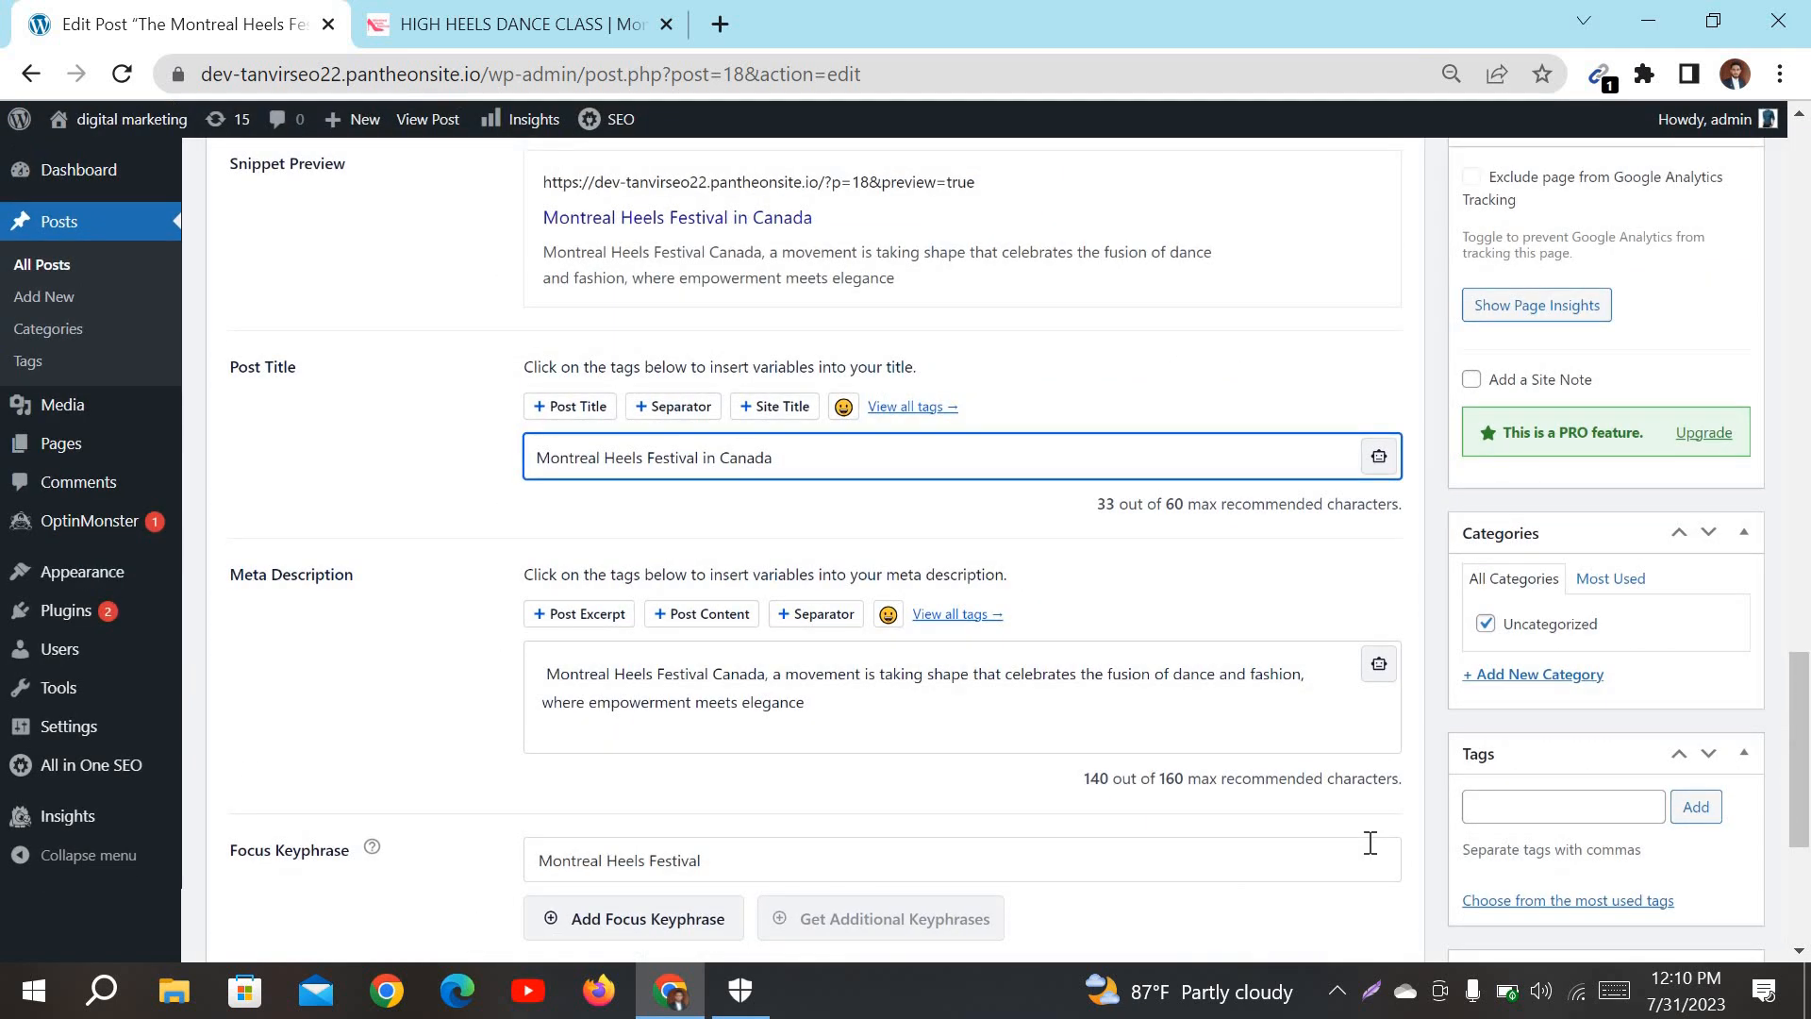
{"action": "scroll", "coordinate": [1367, 840], "scroll_direction": "down", "scroll_amount": 3}
{"action": "scroll", "coordinate": [1479, 862], "scroll_direction": "down", "scroll_amount": 2}
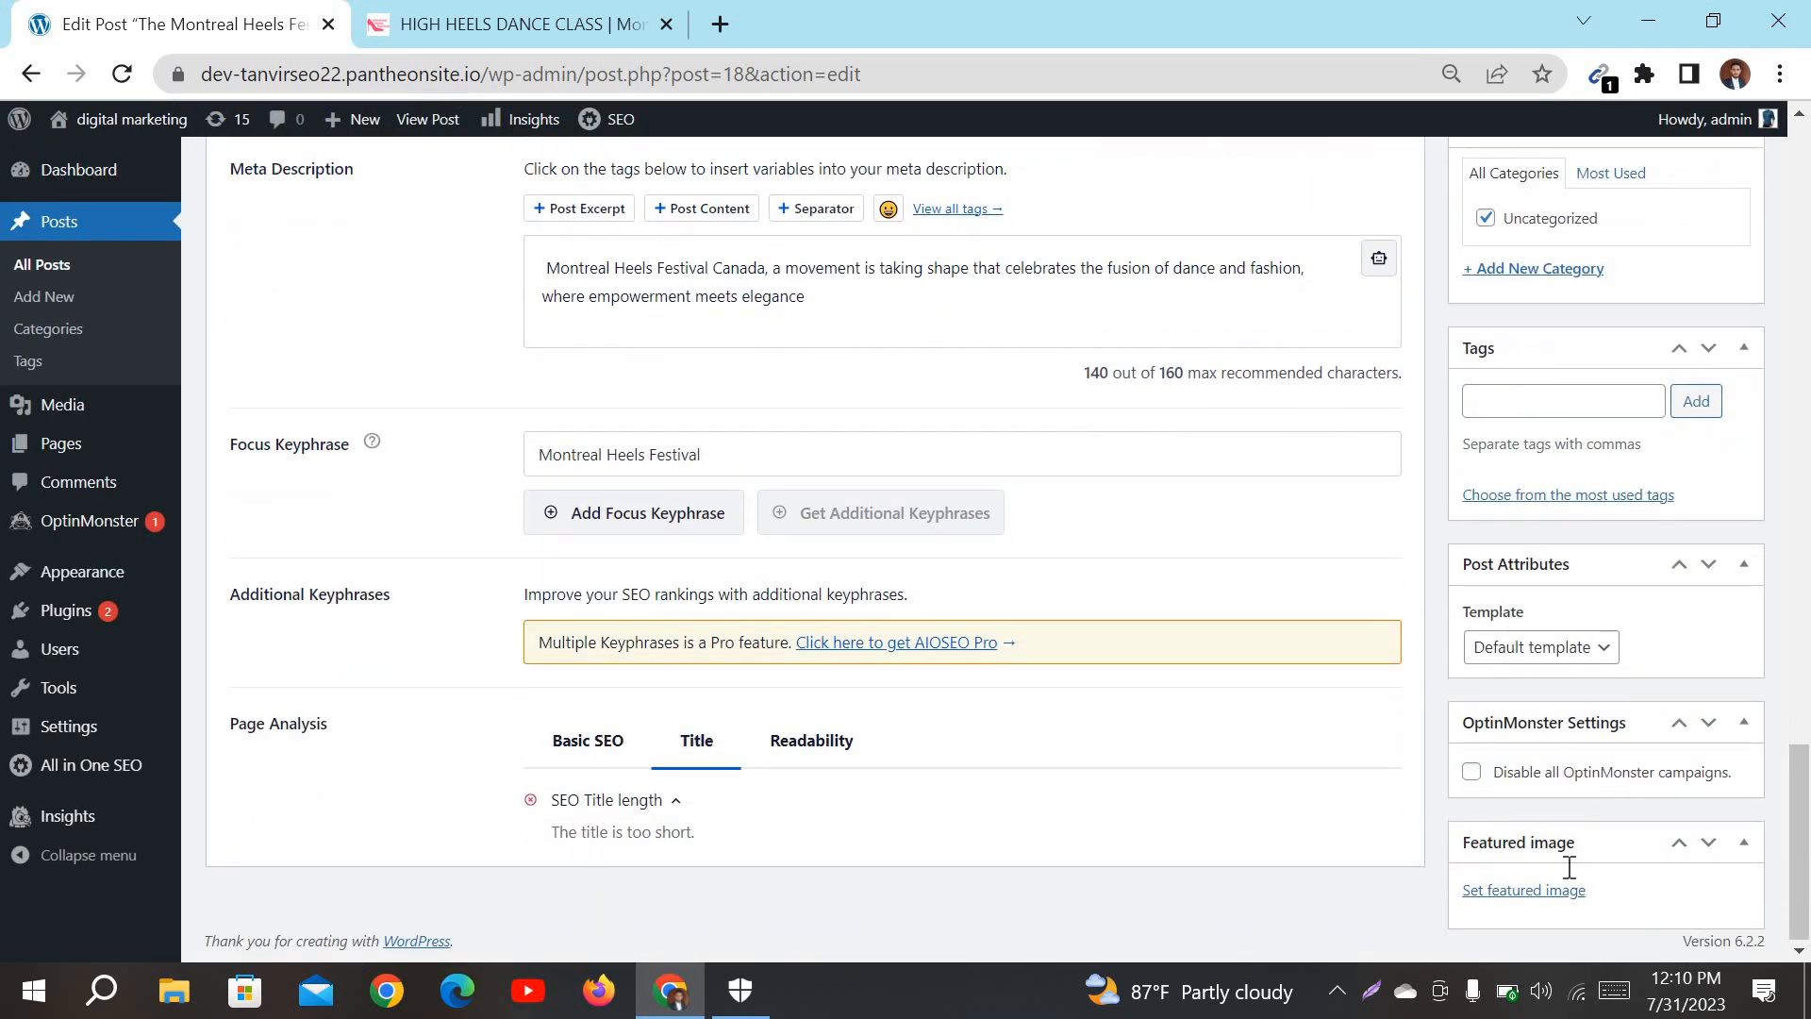
Step: Set the dance studio photo Dance-Studios-in-Bangkok-for-You-to-Work-Up-a-Sweat.webp from the media library as the post's featured image
{"action": "scroll", "coordinate": [1498, 849], "scroll_direction": "up", "scroll_amount": 5}
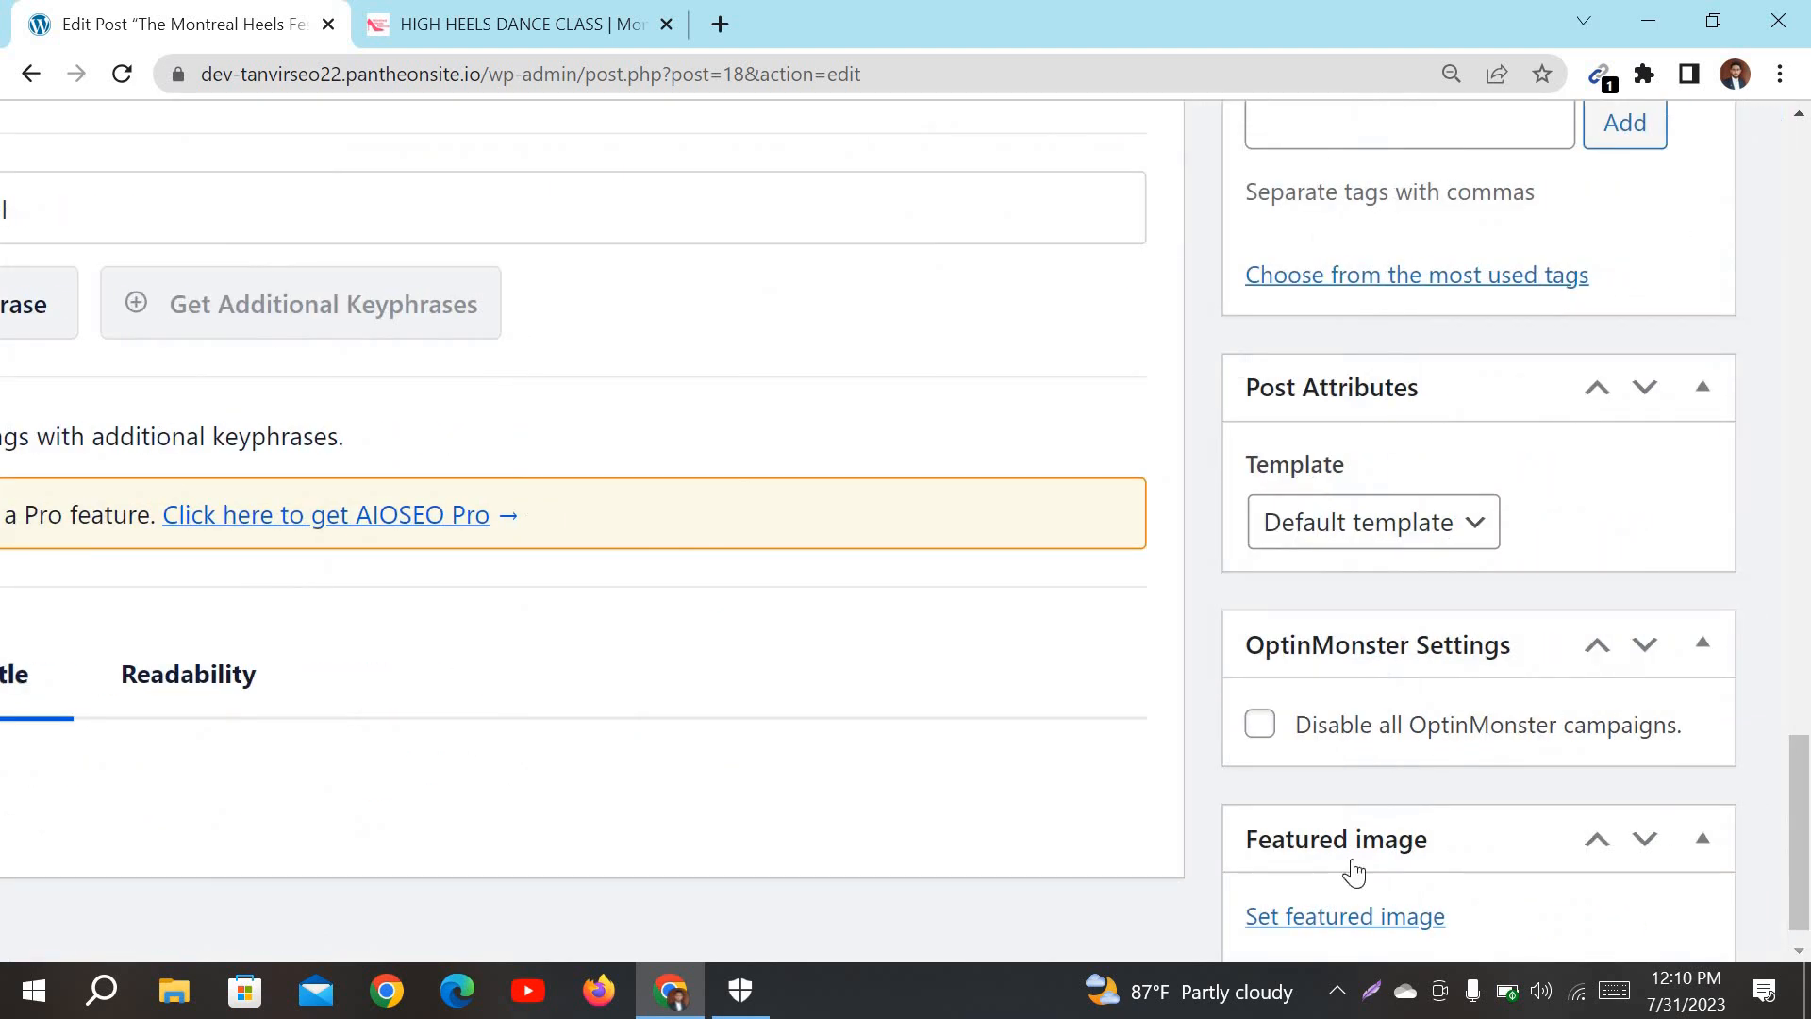
{"action": "left_click", "coordinate": [1359, 846]}
{"action": "scroll", "coordinate": [1360, 861], "scroll_direction": "down", "scroll_amount": 5}
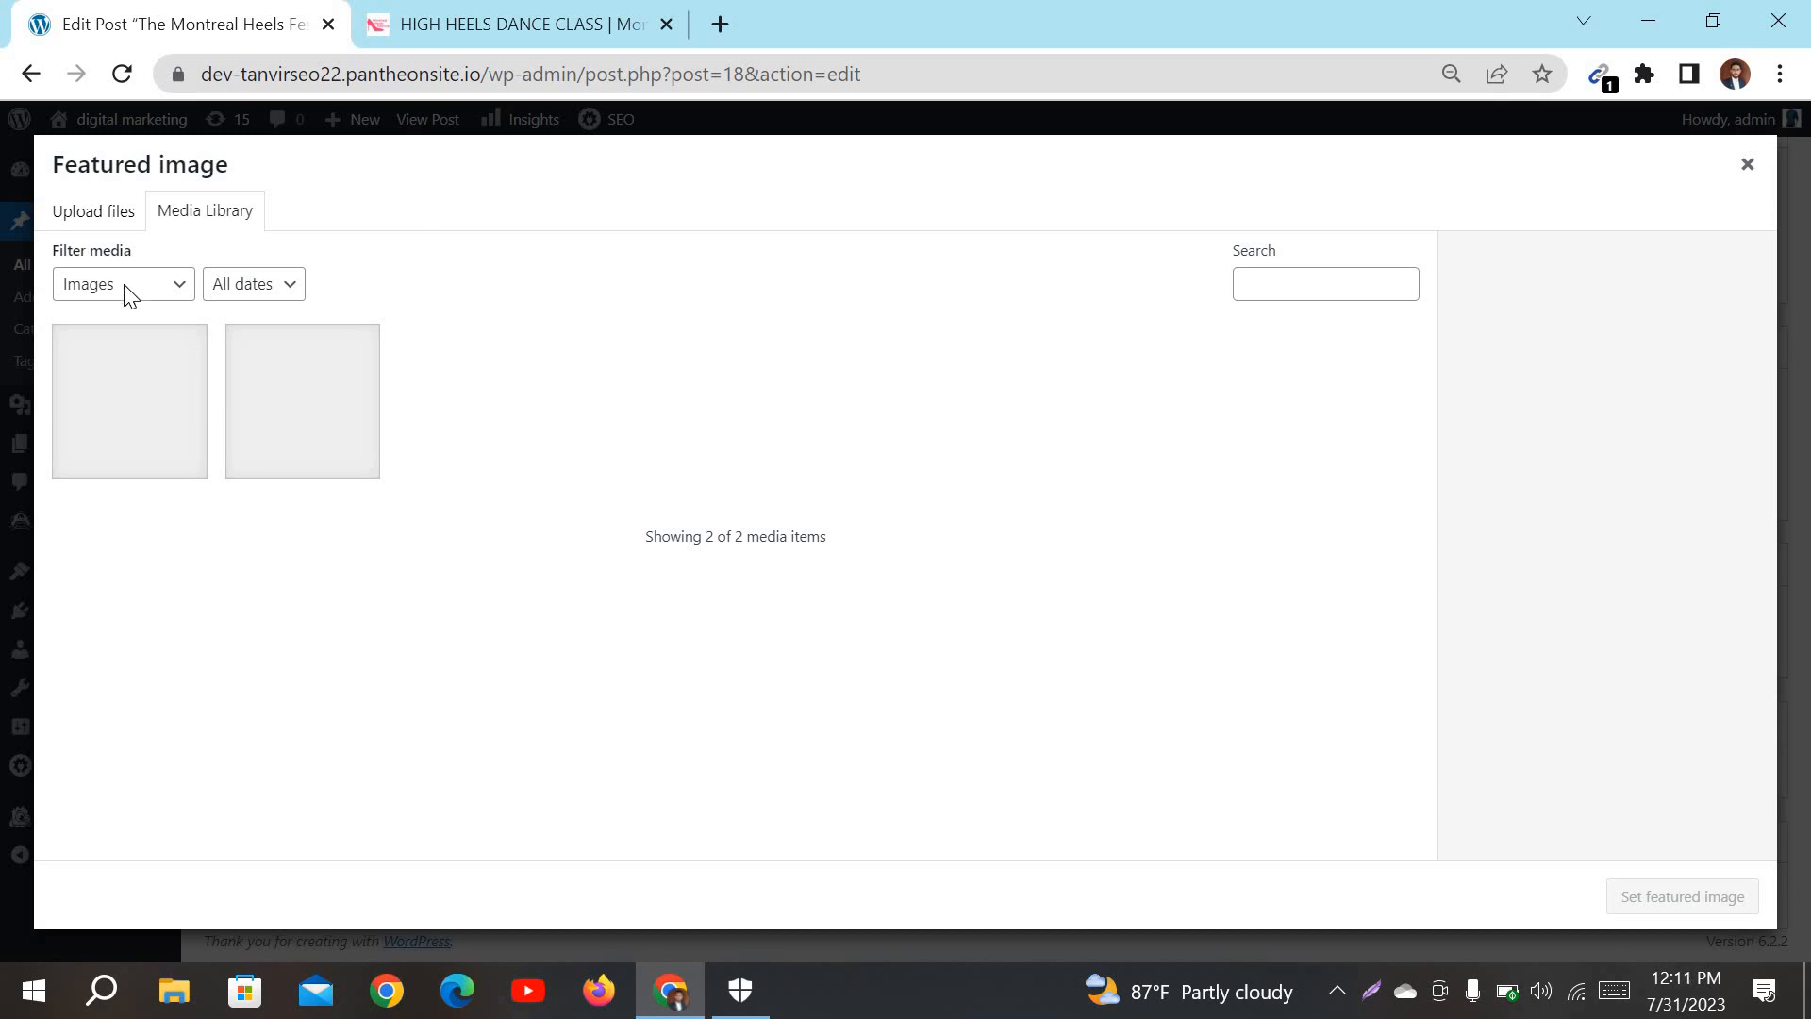
{"action": "left_click", "coordinate": [189, 287]}
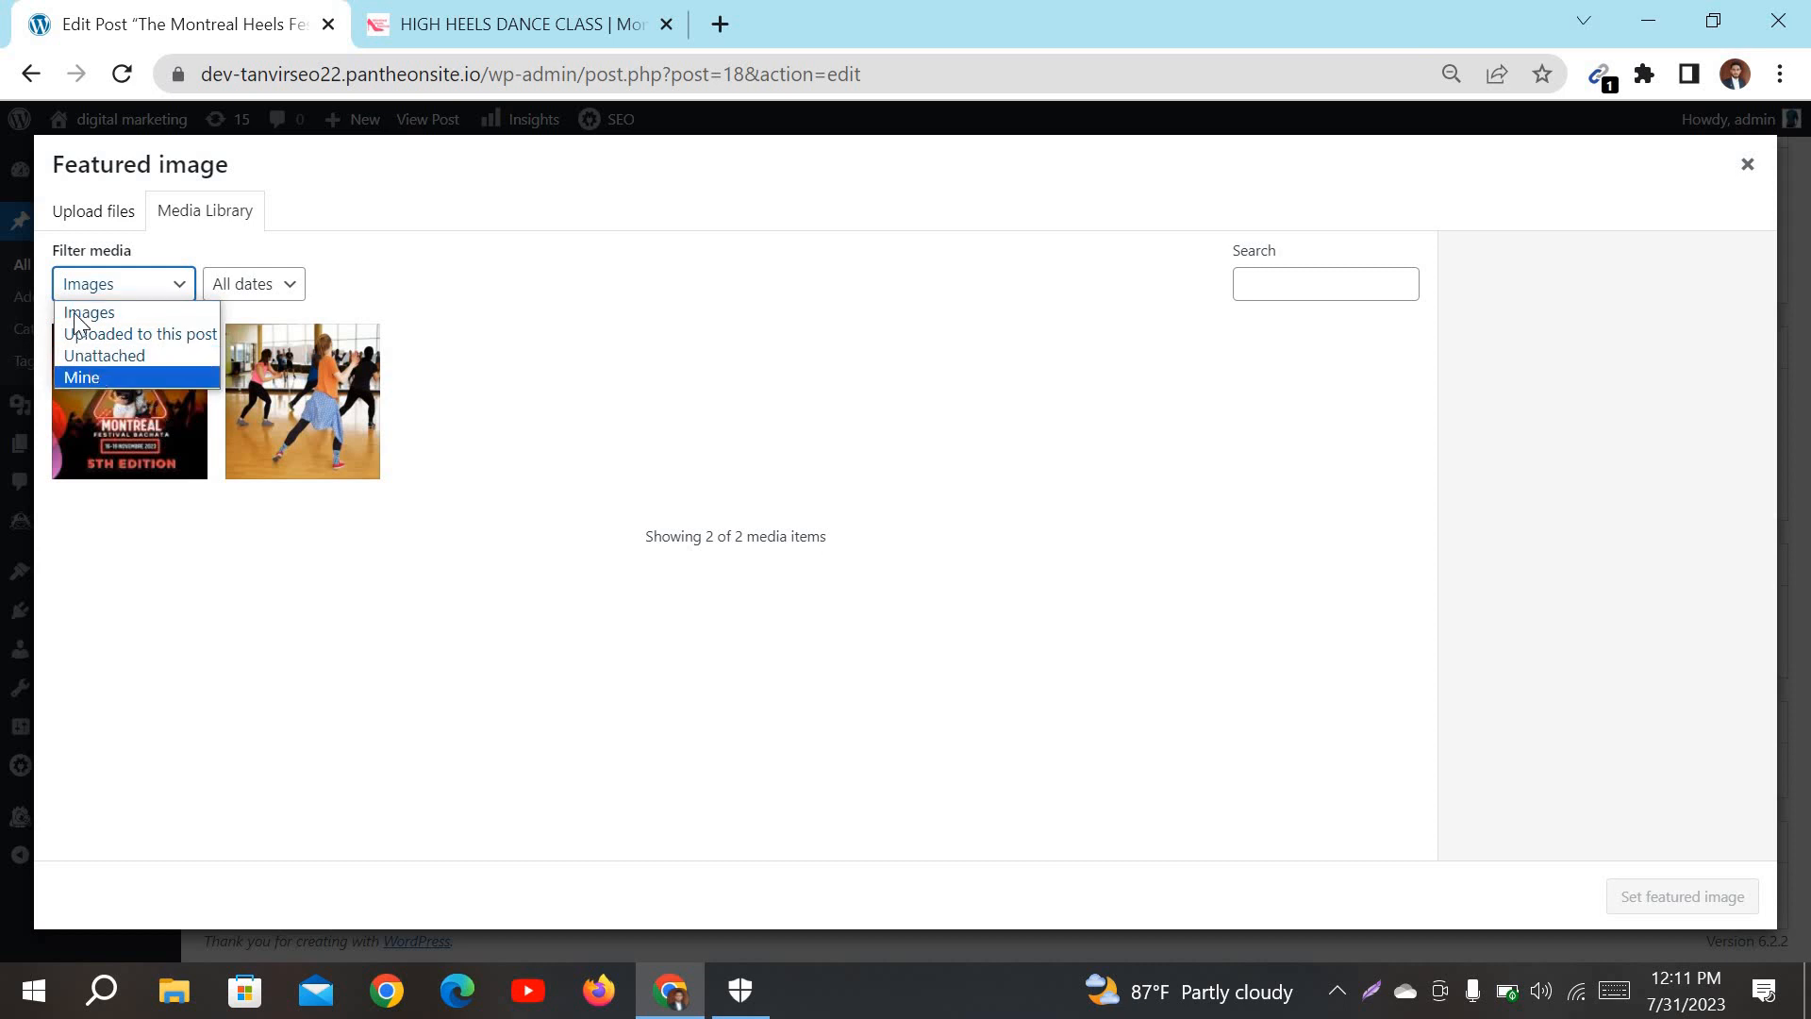
{"action": "left_click", "coordinate": [394, 288]}
{"action": "left_click", "coordinate": [341, 413]}
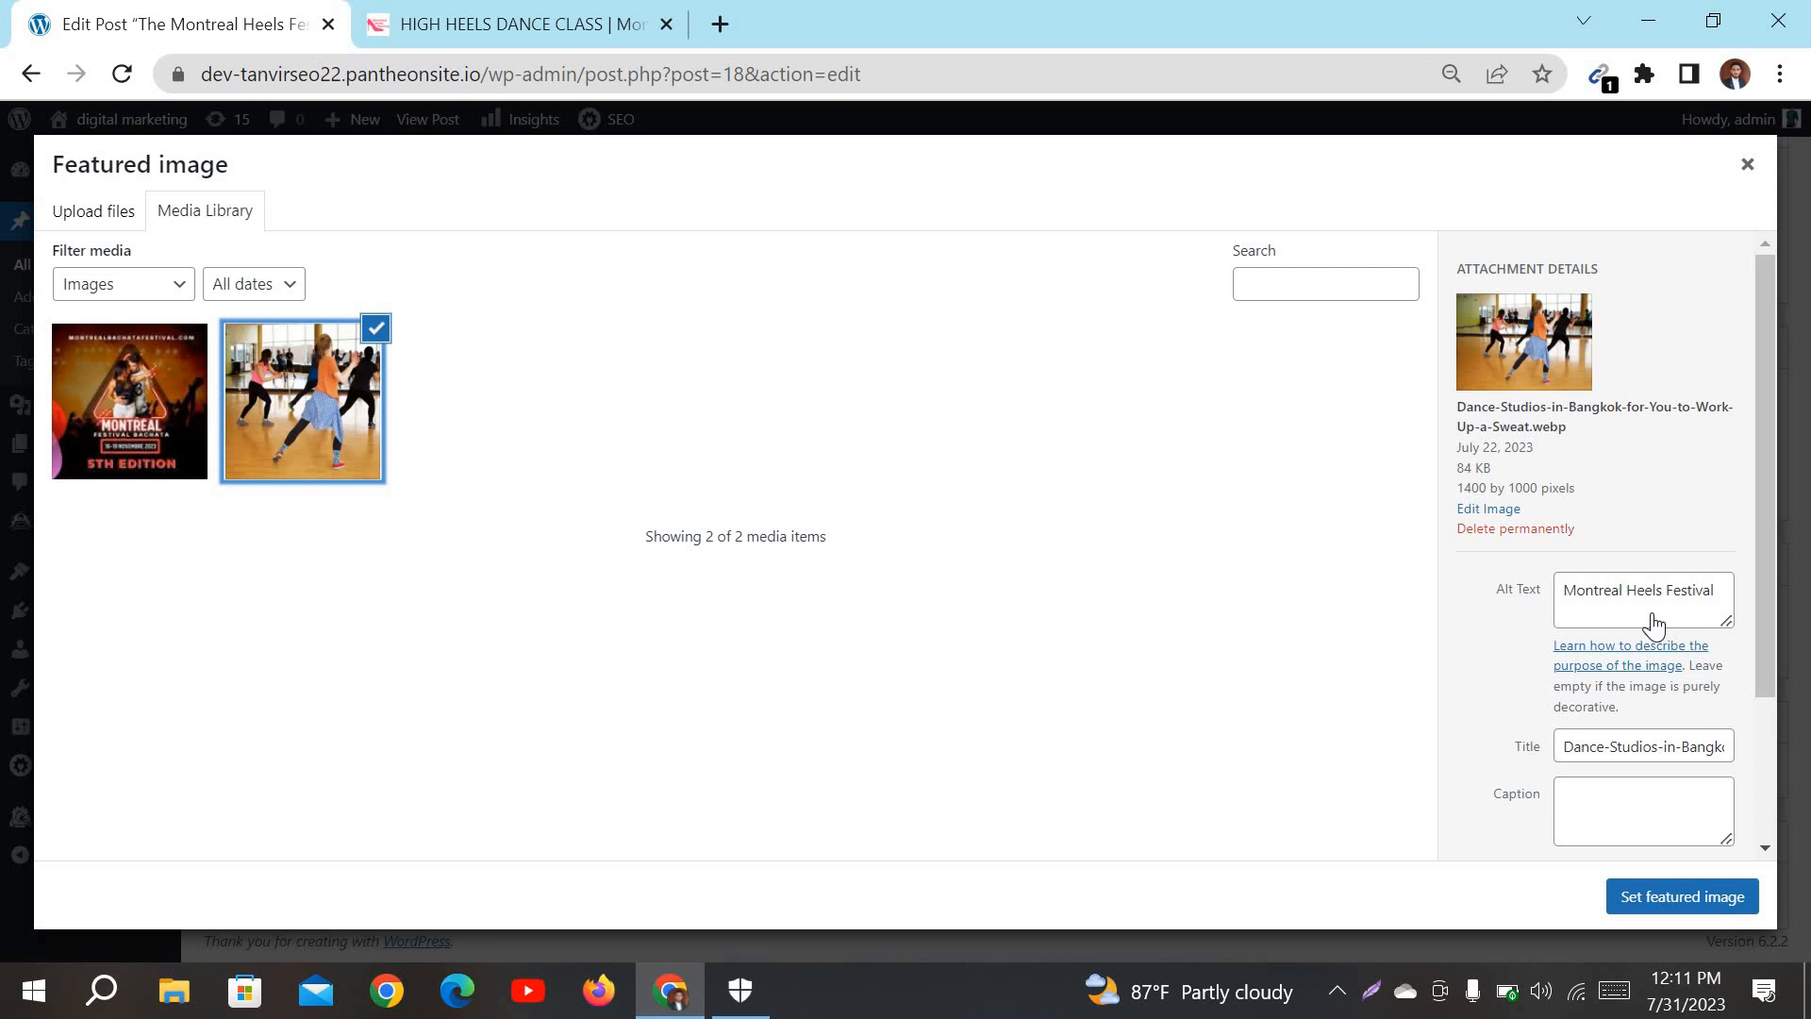
{"action": "scroll", "coordinate": [1654, 618], "scroll_direction": "up", "scroll_amount": 5}
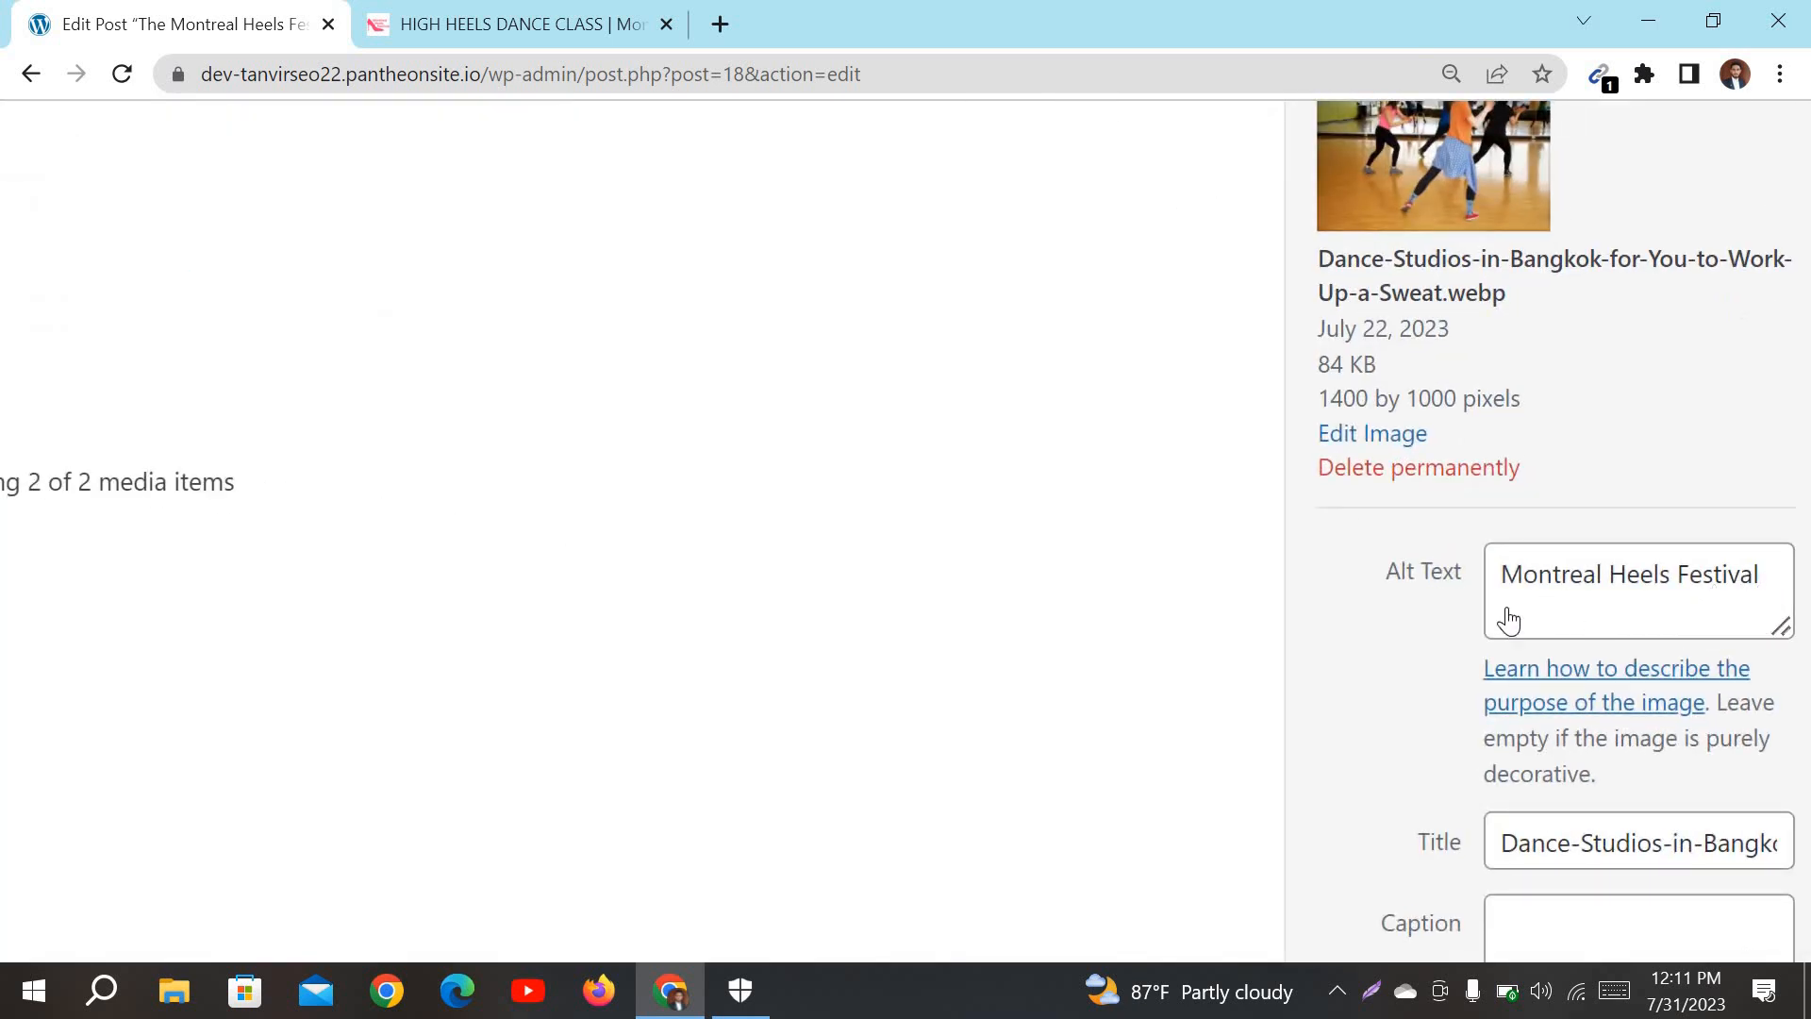
{"action": "scroll", "coordinate": [1660, 589], "scroll_direction": "down", "scroll_amount": 5}
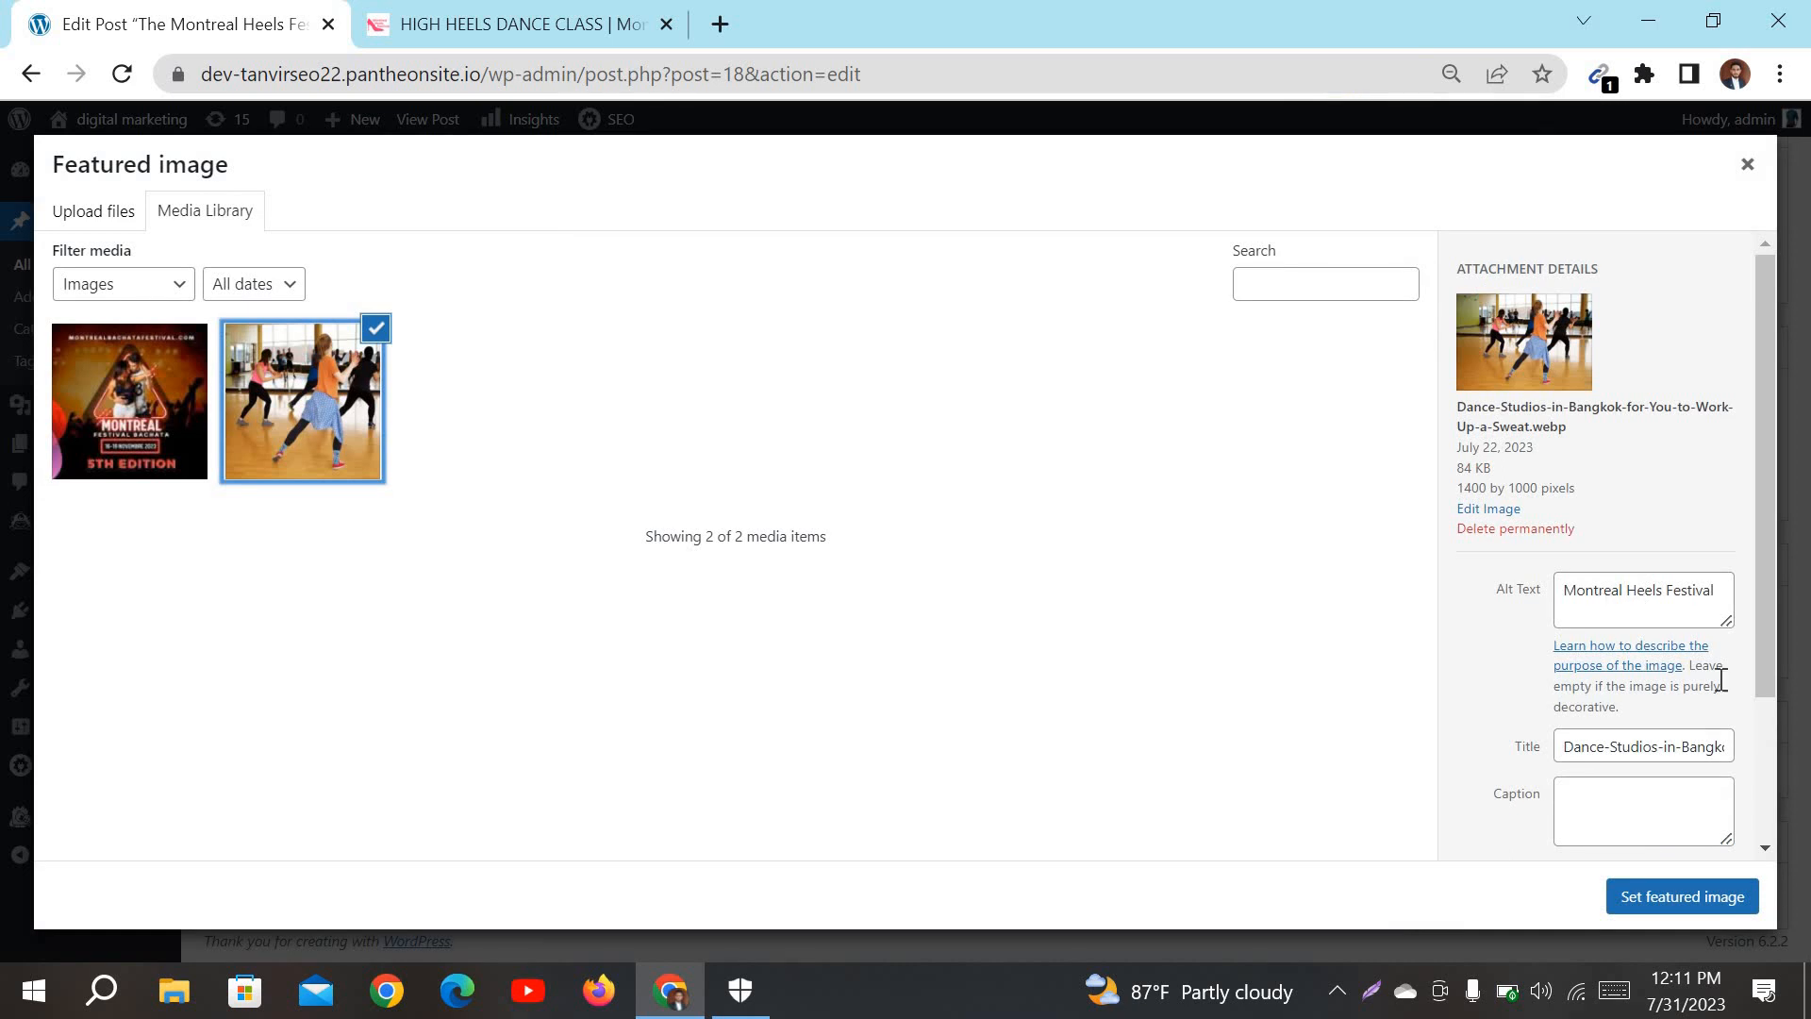
{"action": "left_click", "coordinate": [1662, 901]}
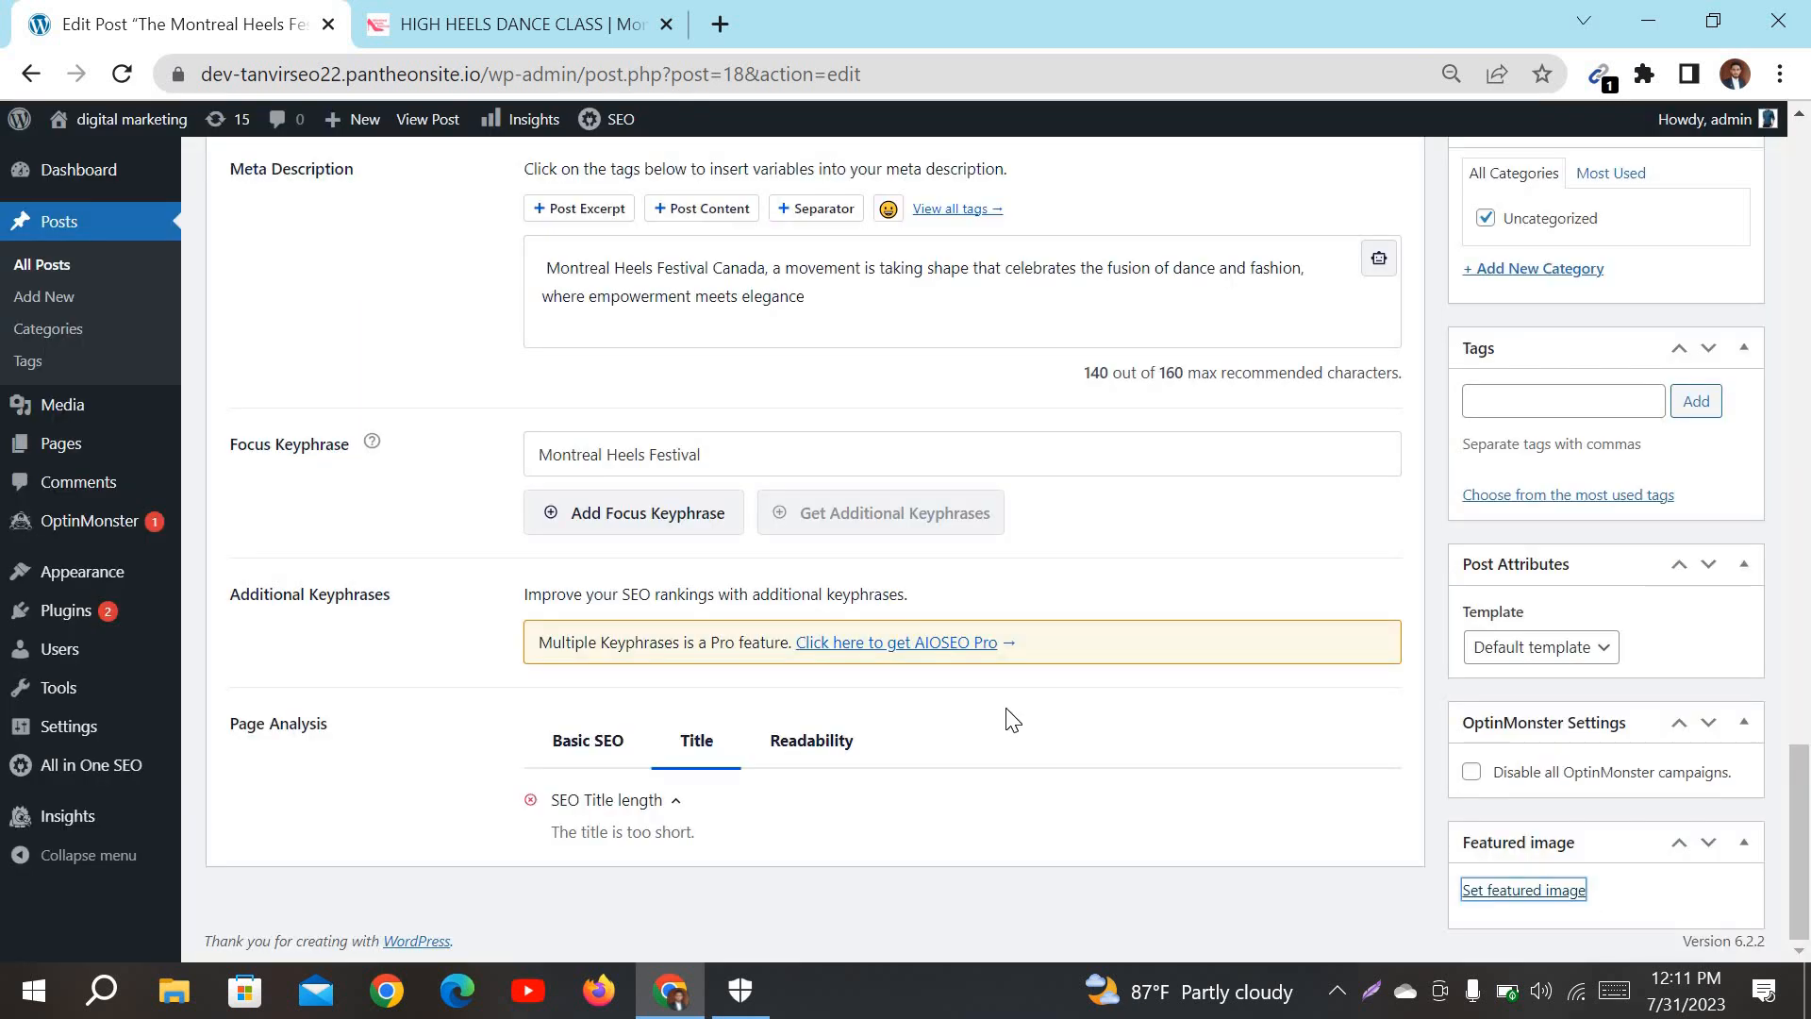
{"action": "scroll", "coordinate": [1538, 811], "scroll_direction": "down", "scroll_amount": 3}
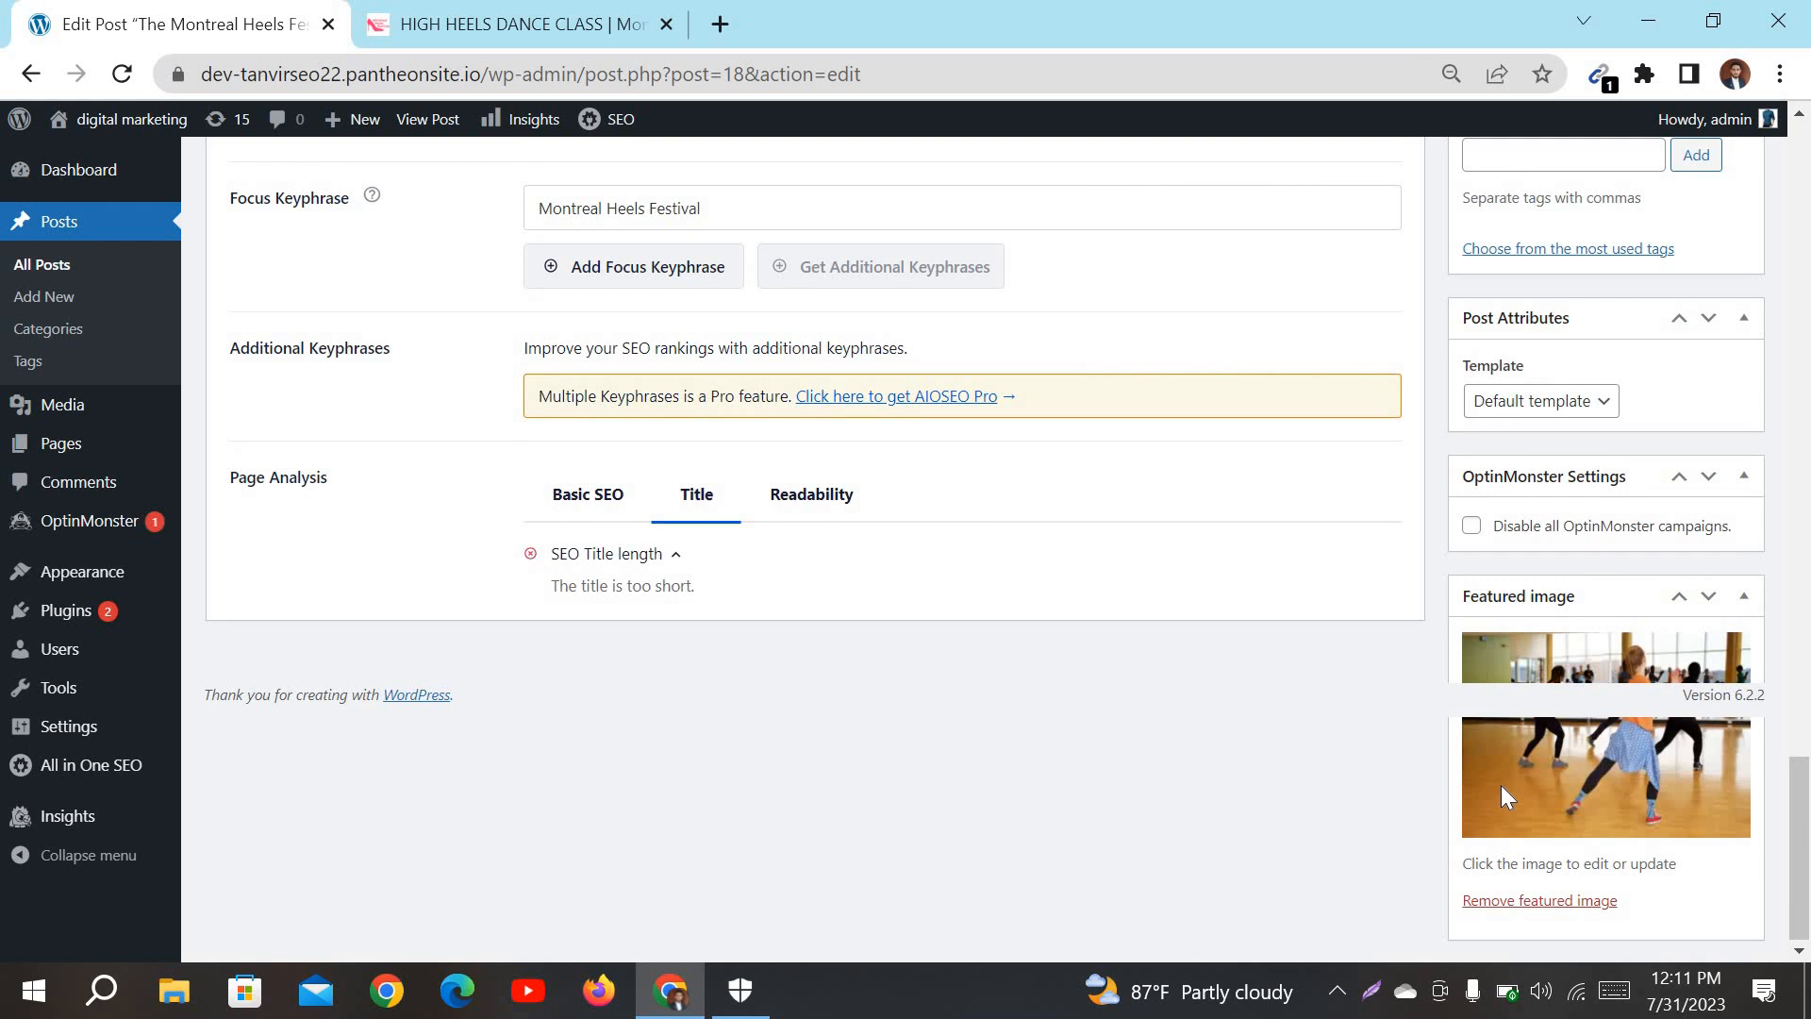
Step: Check the post's AIOSEO score in the publishing settings with the featured image in place
{"action": "scroll", "coordinate": [1206, 686], "scroll_direction": "up", "scroll_amount": 10}
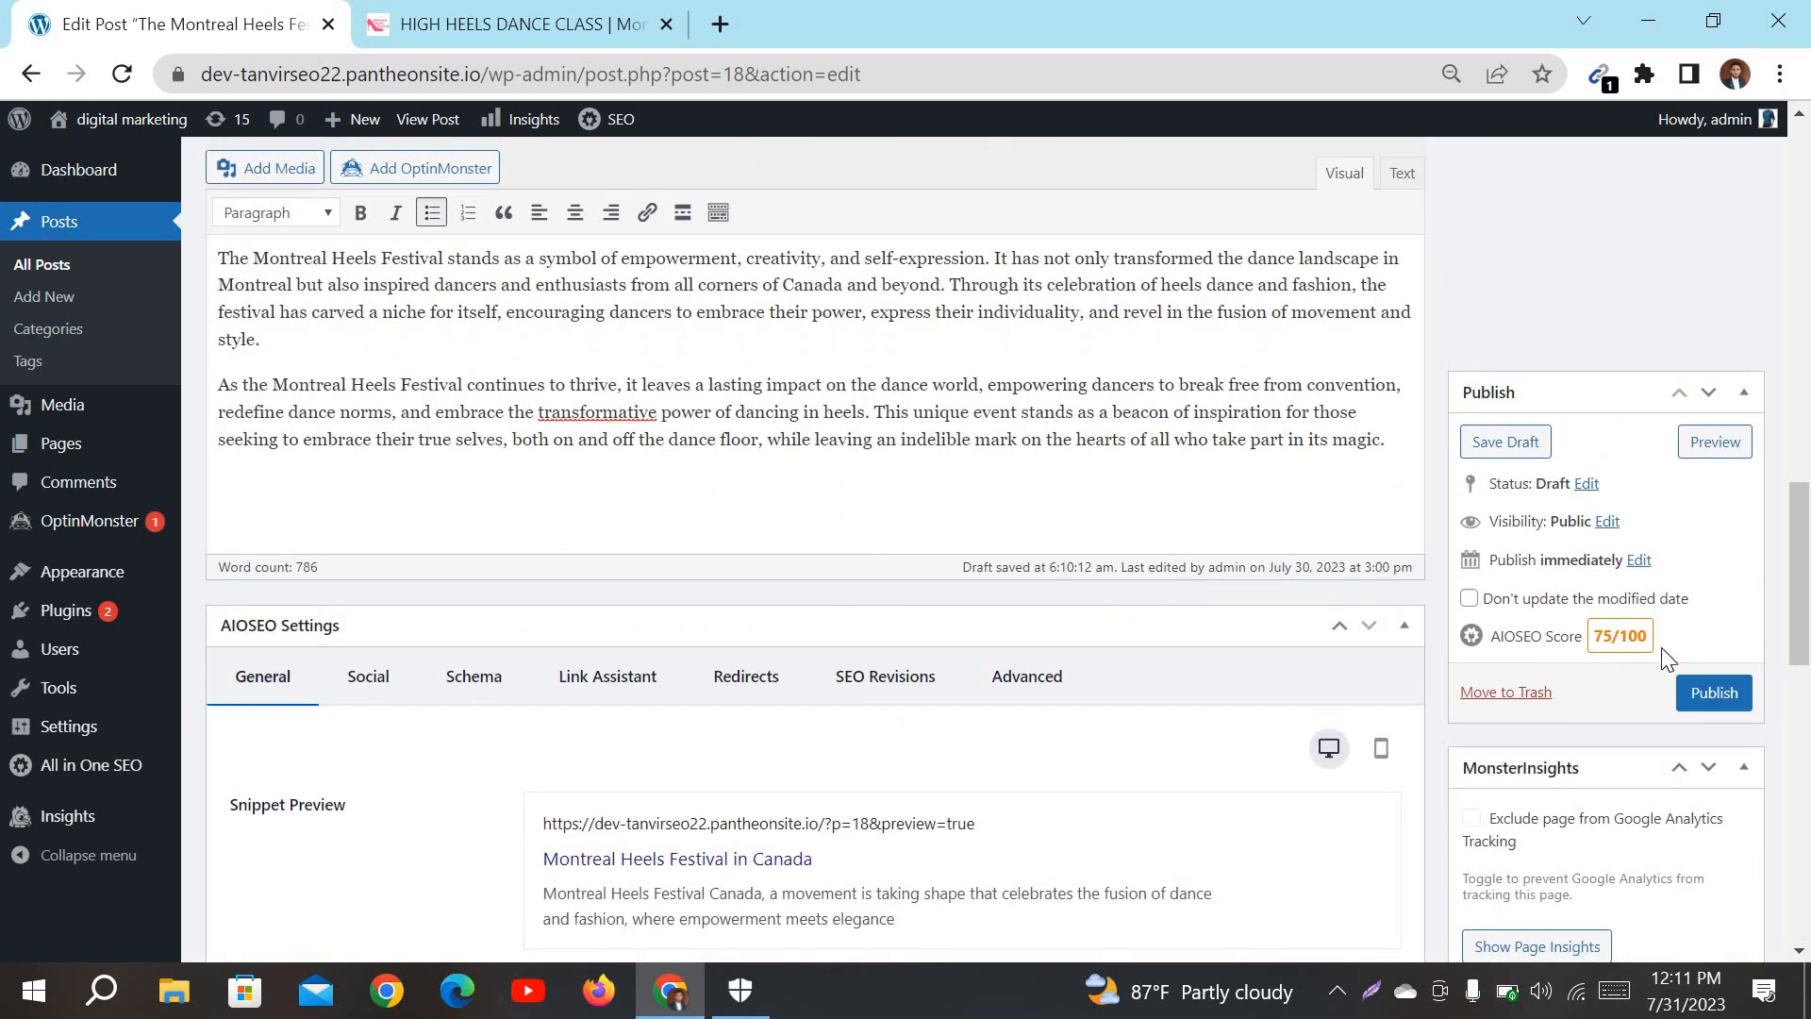
{"action": "scroll", "coordinate": [1649, 651], "scroll_direction": "up", "scroll_amount": 5}
{"action": "right_click", "coordinate": [1689, 621]}
{"action": "left_click", "coordinate": [1266, 691]}
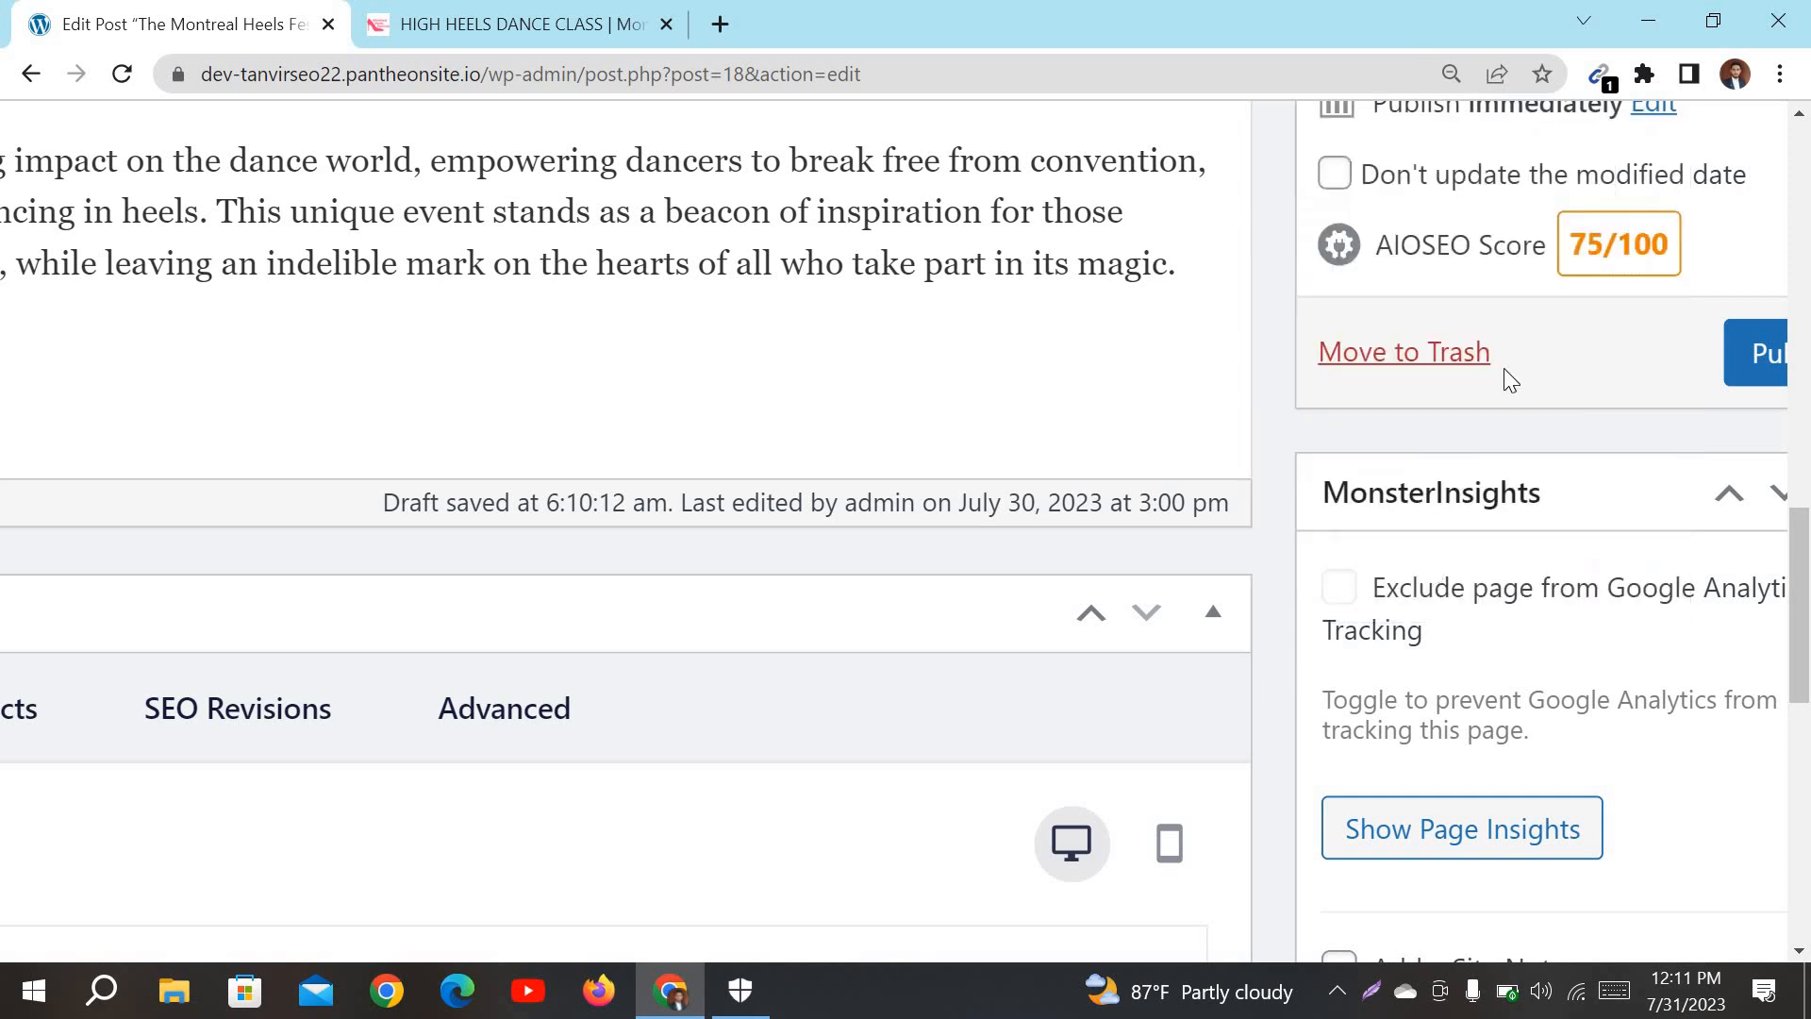
{"action": "scroll", "coordinate": [1589, 288], "scroll_direction": "down", "scroll_amount": 5}
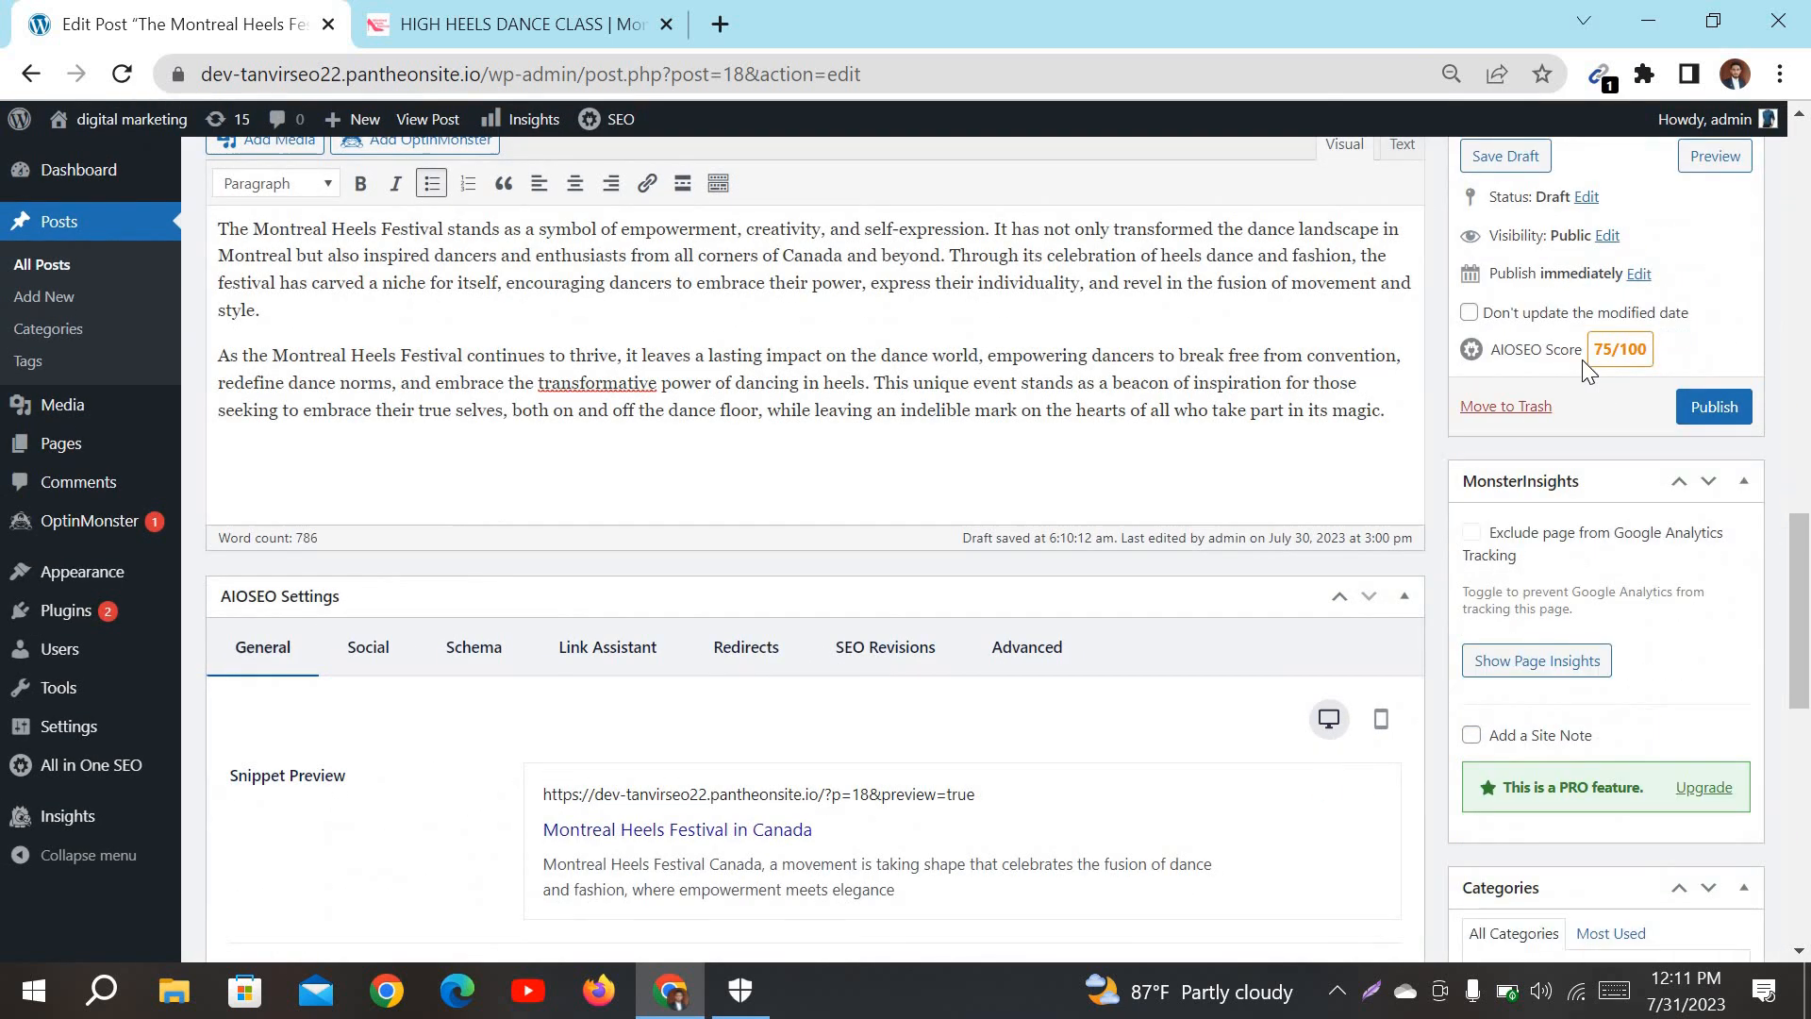
{"action": "scroll", "coordinate": [1582, 359], "scroll_direction": "up", "scroll_amount": 5}
{"action": "scroll", "coordinate": [1632, 370], "scroll_direction": "down", "scroll_amount": 3}
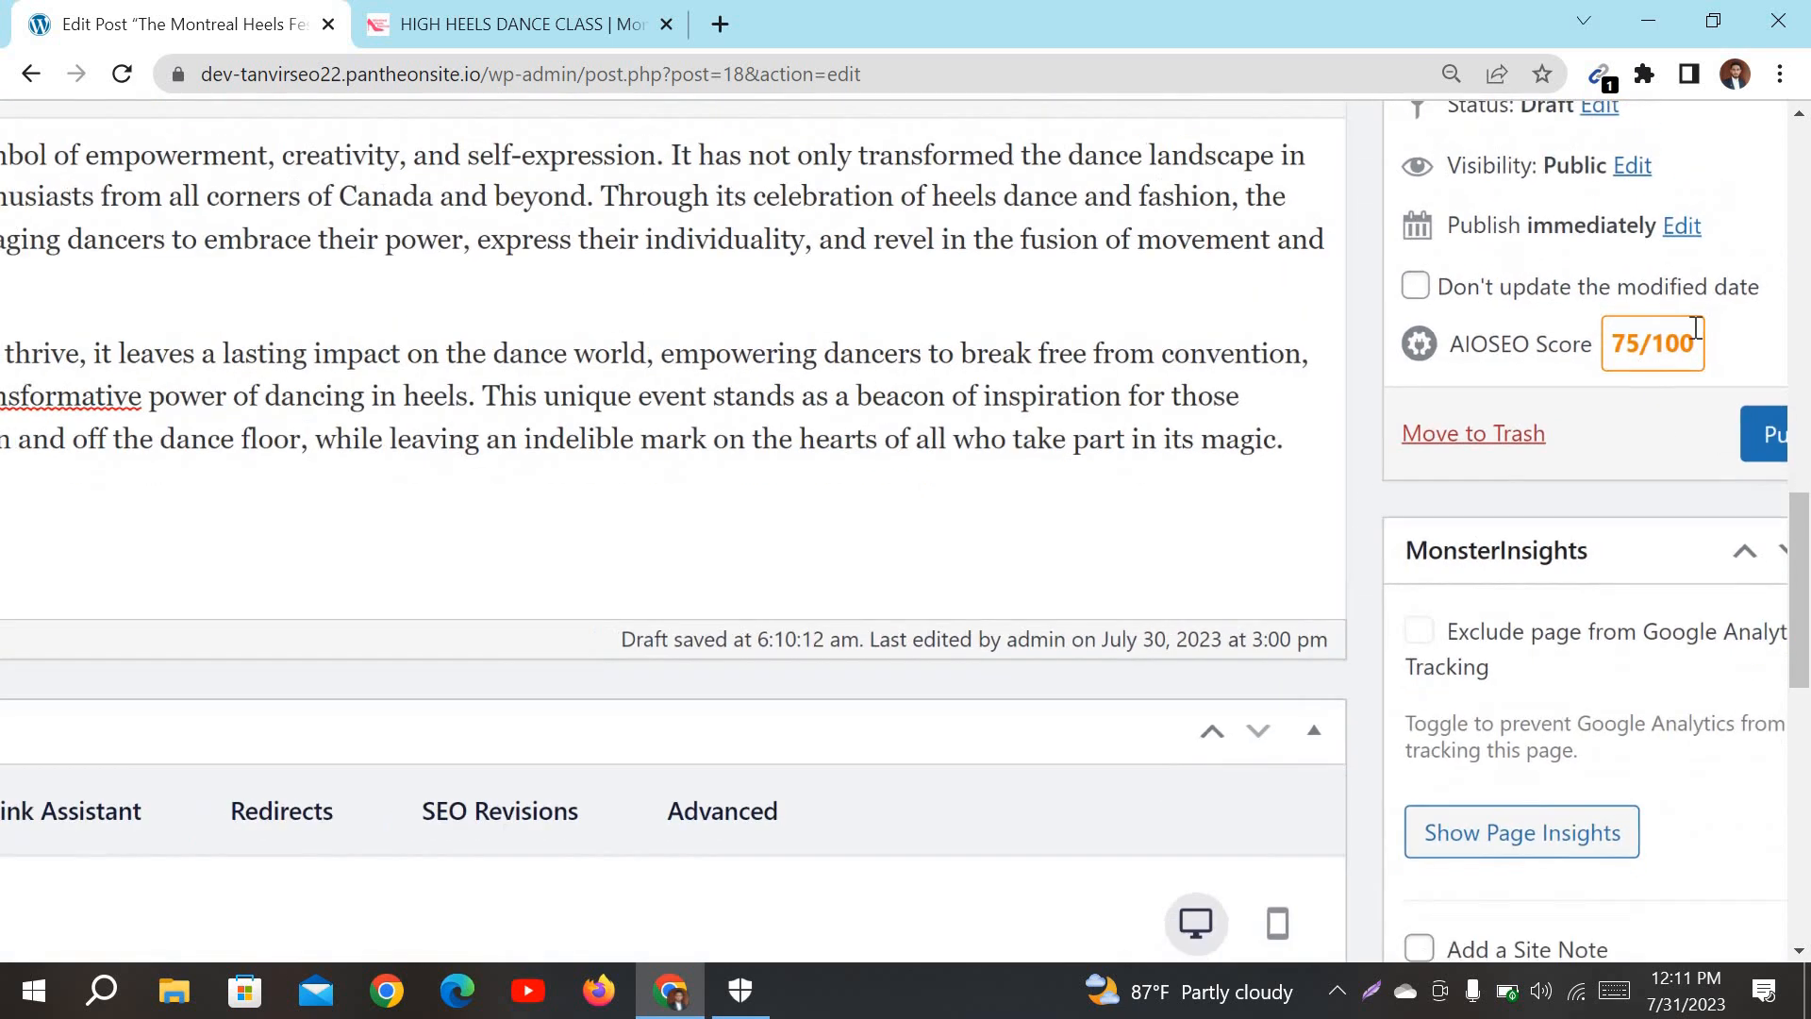
{"action": "scroll", "coordinate": [1415, 444], "scroll_direction": "down", "scroll_amount": 3}
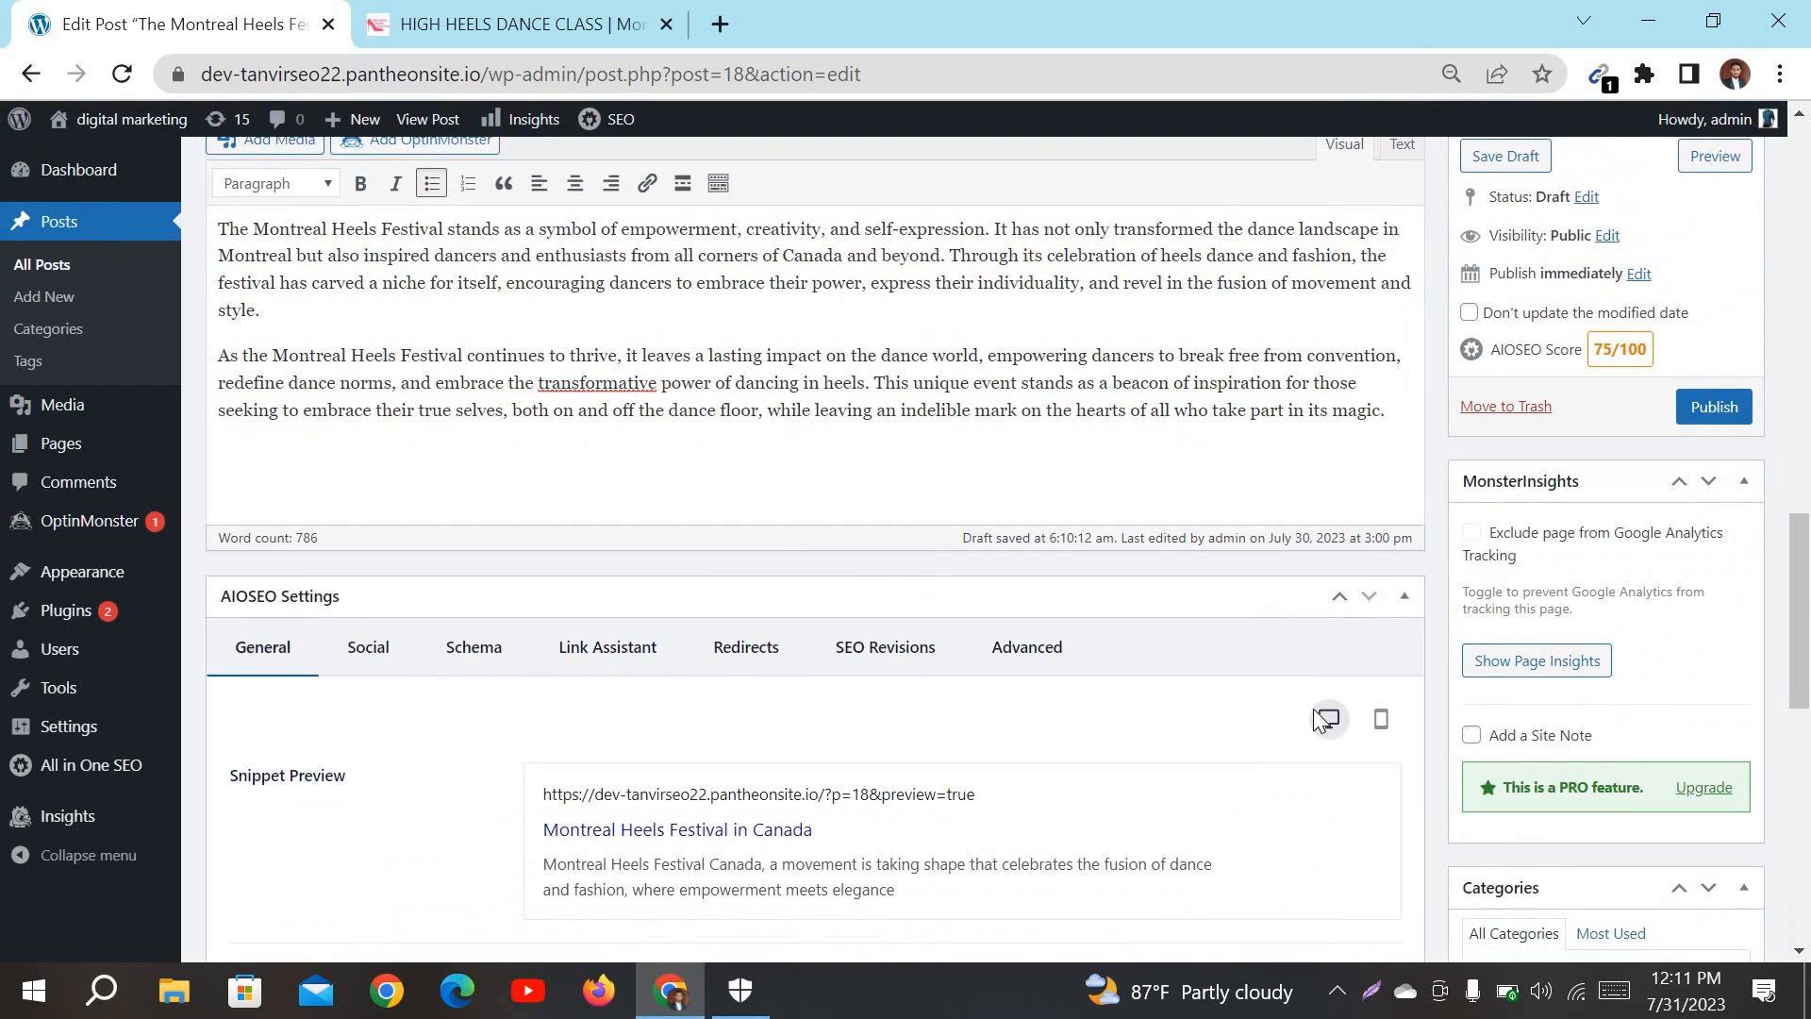
Step: Extend the SEO title to read "Montreal Heels Festival in Canada | dance school montreal"
{"action": "scroll", "coordinate": [1316, 717], "scroll_direction": "down", "scroll_amount": 10}
{"action": "scroll", "coordinate": [1316, 719], "scroll_direction": "down", "scroll_amount": 2}
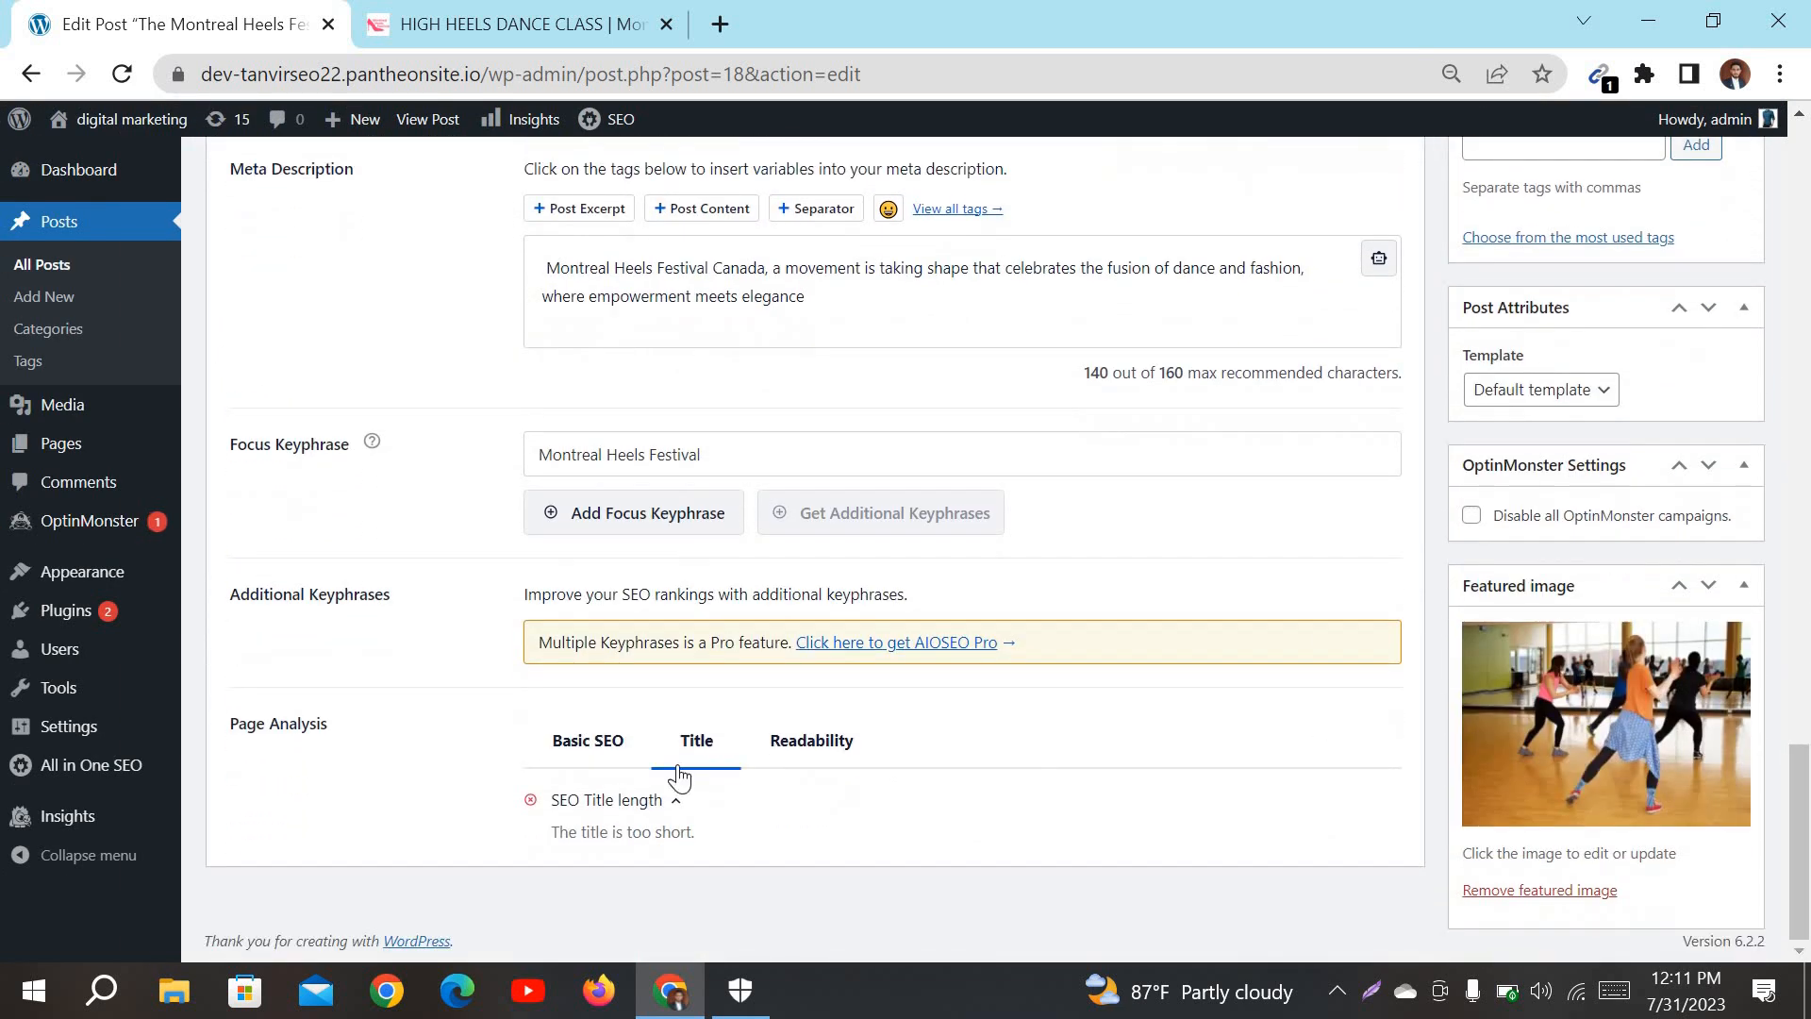
{"action": "scroll", "coordinate": [529, 752], "scroll_direction": "up", "scroll_amount": 1}
{"action": "scroll", "coordinate": [800, 787], "scroll_direction": "up", "scroll_amount": 2}
{"action": "scroll", "coordinate": [753, 668], "scroll_direction": "up", "scroll_amount": 2}
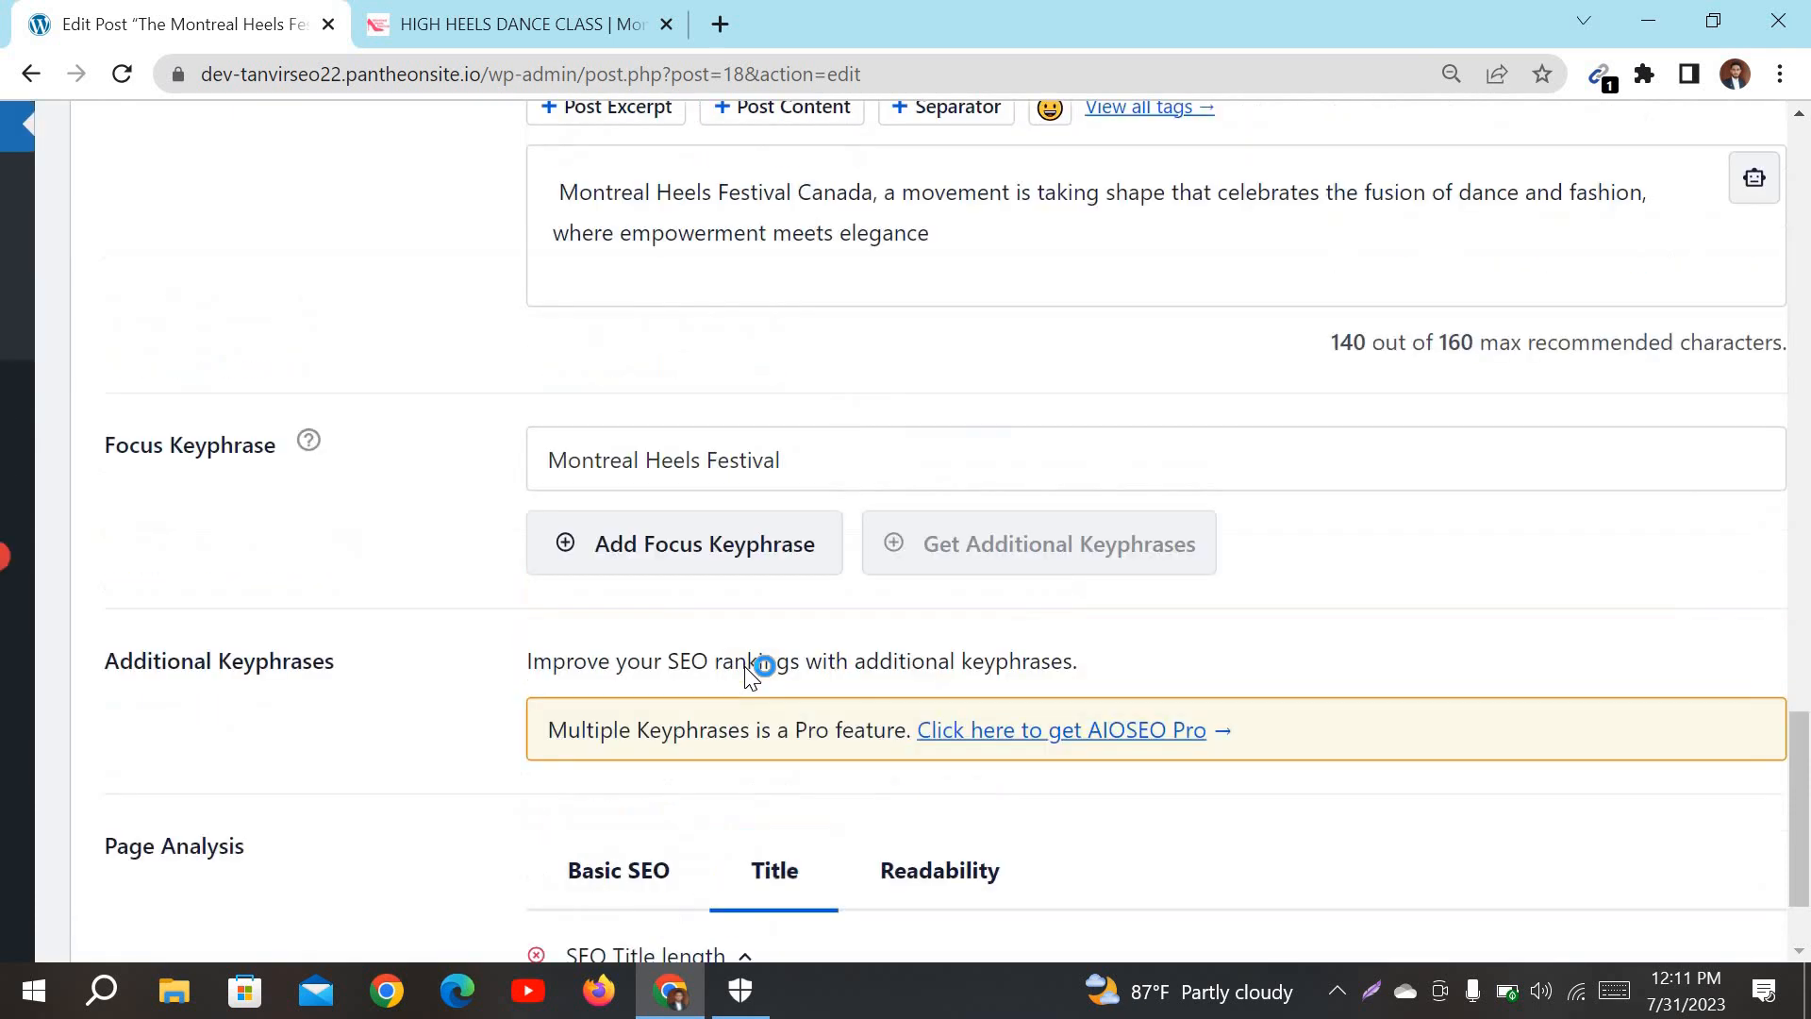
{"action": "scroll", "coordinate": [799, 471], "scroll_direction": "down", "scroll_amount": 2}
{"action": "scroll", "coordinate": [799, 472], "scroll_direction": "up", "scroll_amount": 1}
{"action": "scroll", "coordinate": [800, 477], "scroll_direction": "up", "scroll_amount": 3}
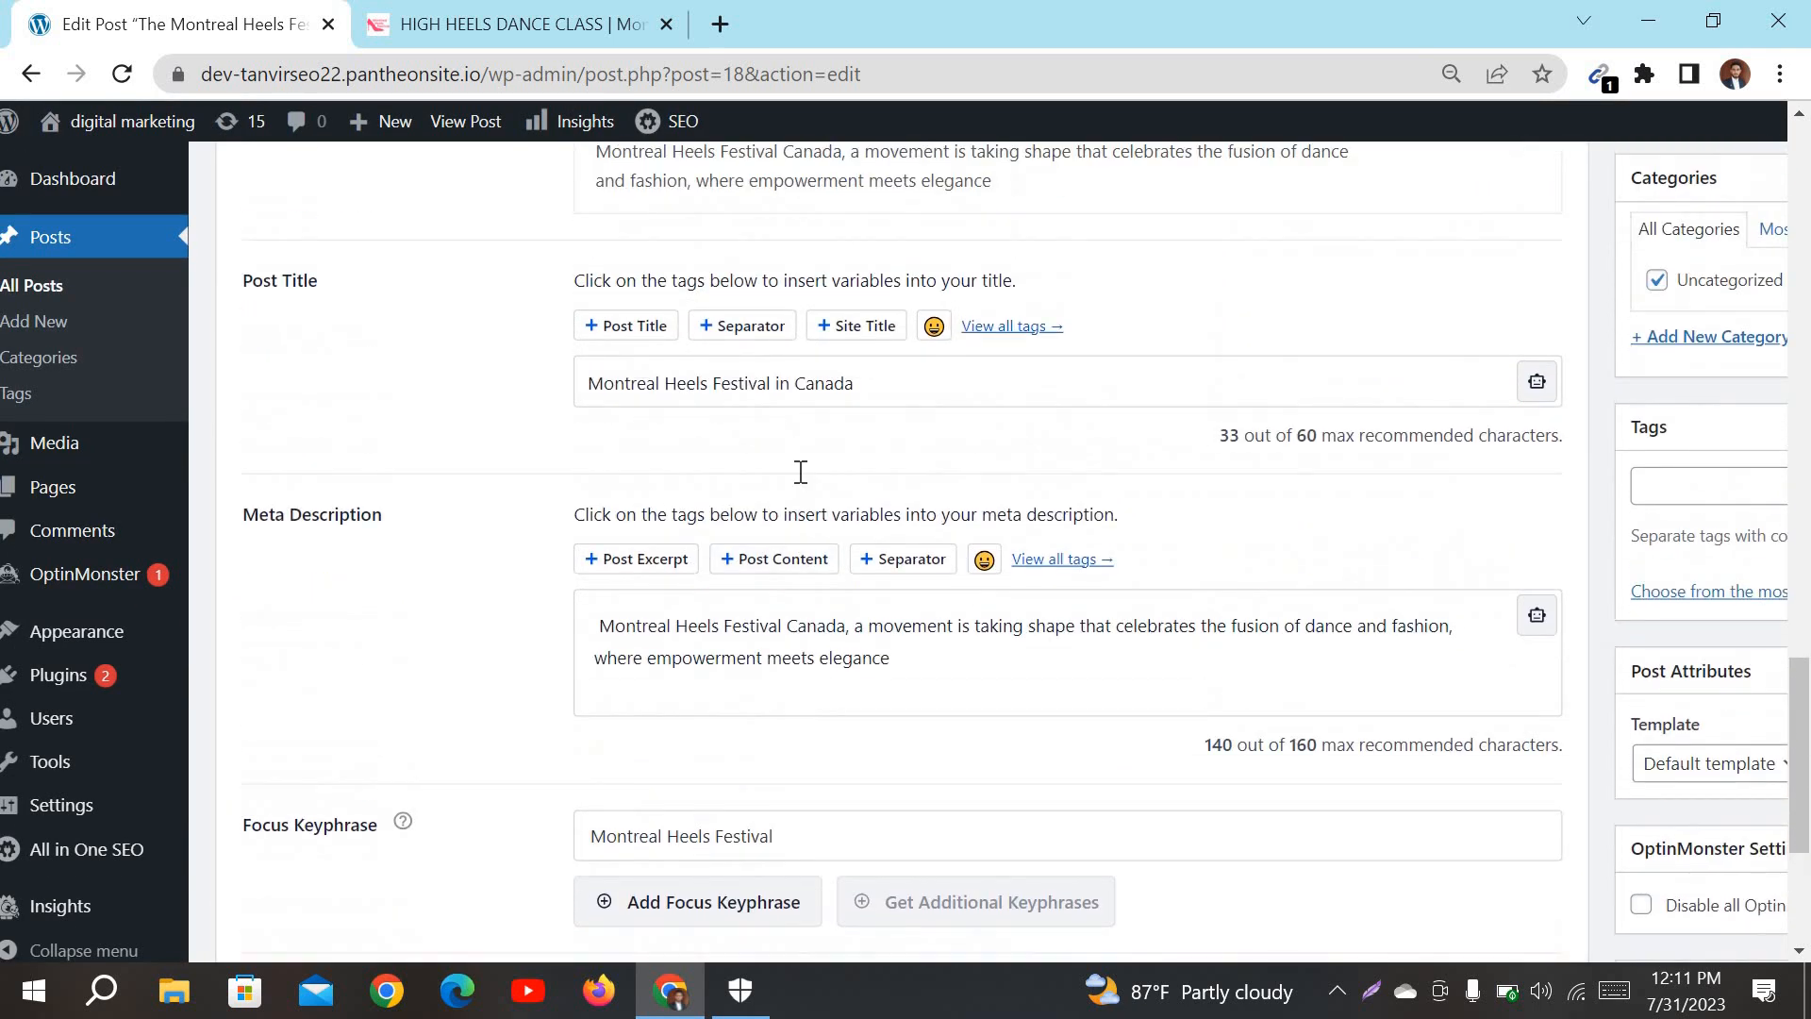
{"action": "scroll", "coordinate": [878, 480], "scroll_direction": "up", "scroll_amount": 3}
{"action": "left_click", "coordinate": [877, 480]}
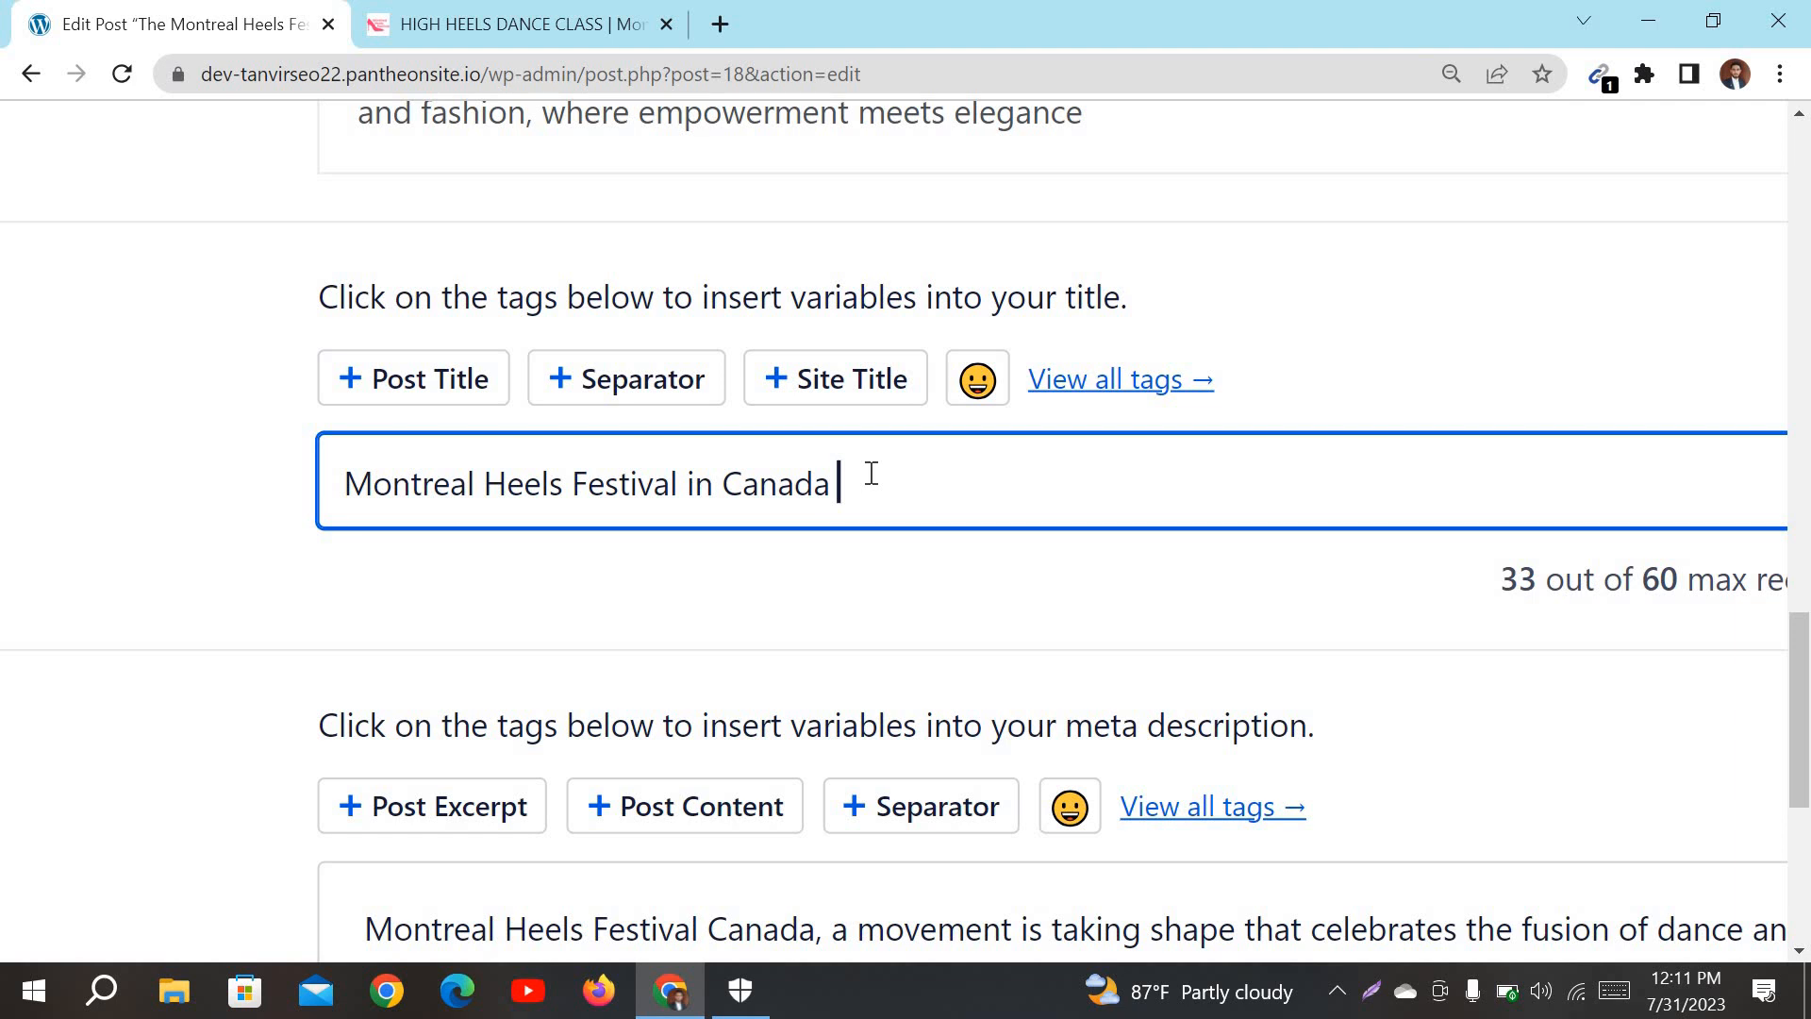
{"action": "type", "text": "\\"}
{"action": "key", "text": "BackSpace"}
{"action": "type", "text": "| dance school"}
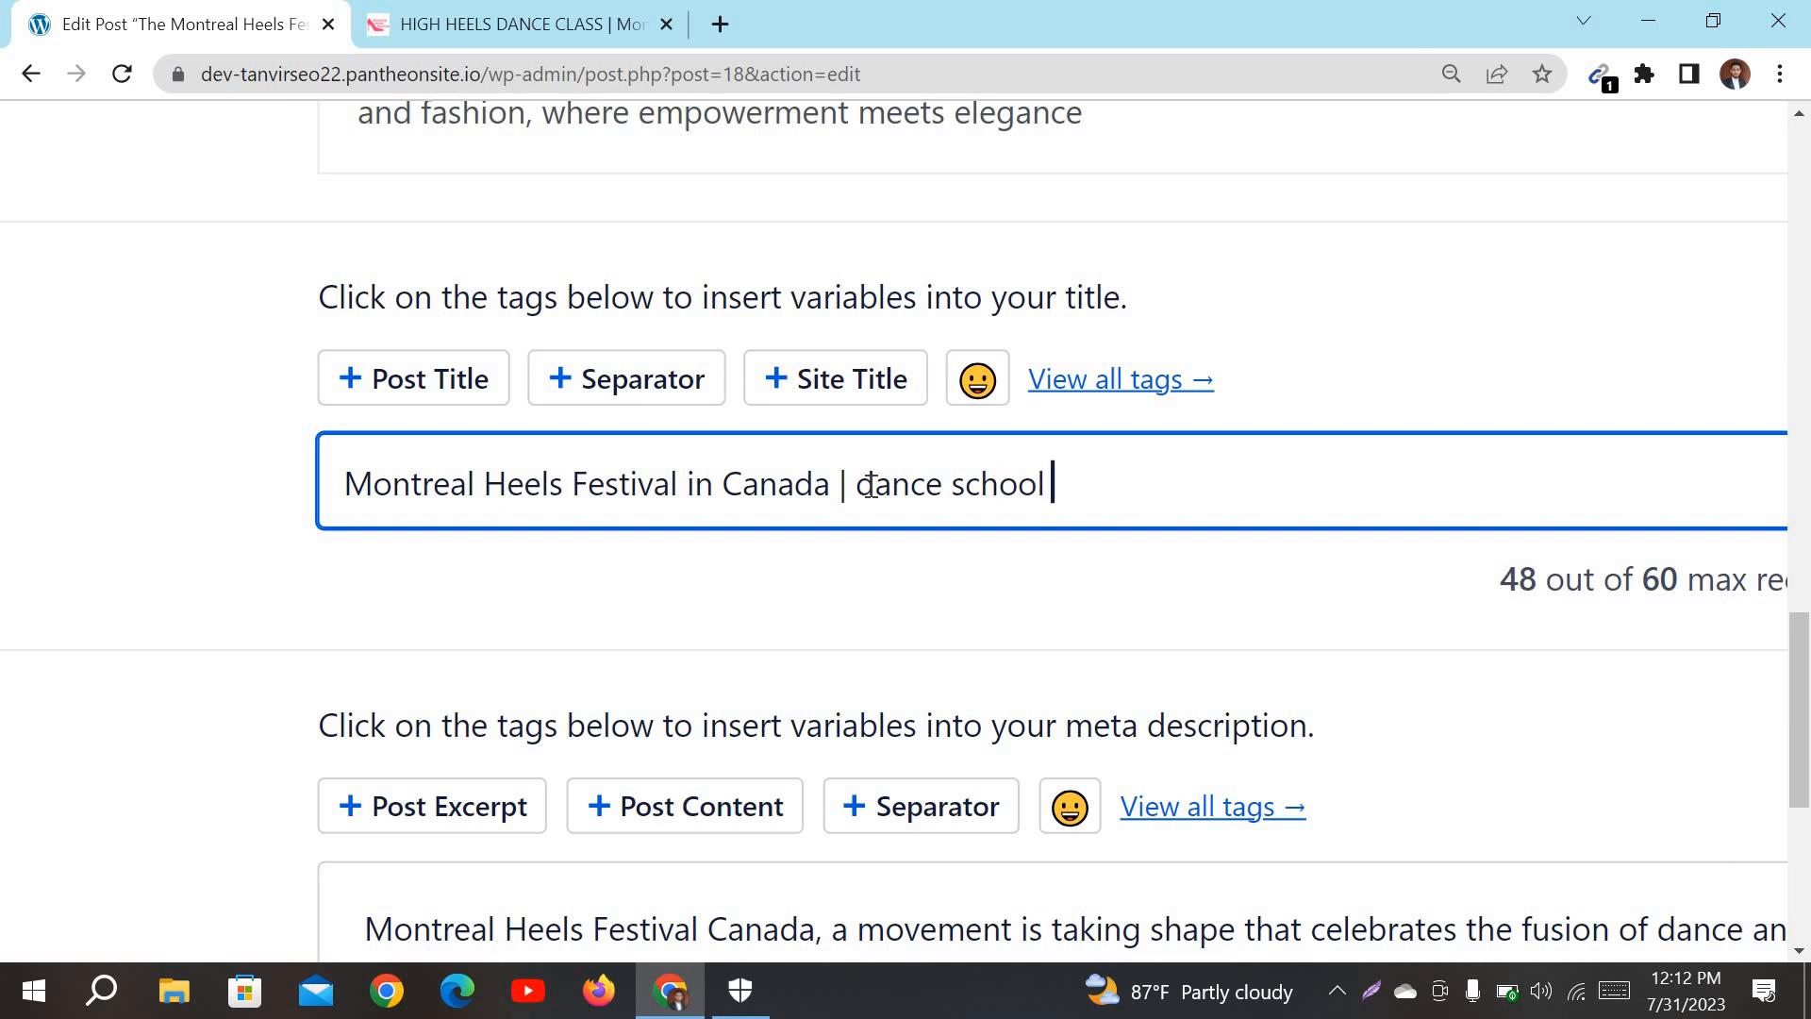
{"action": "type", "text": "montreal"}
{"action": "key", "text": "ctrl+minus"}
{"action": "key", "text": "ctrl+minus"}
{"action": "key", "text": "ctrl+minus"}
{"action": "key", "text": "ctrl+minus"}
{"action": "key", "text": "ctrl+minus"}
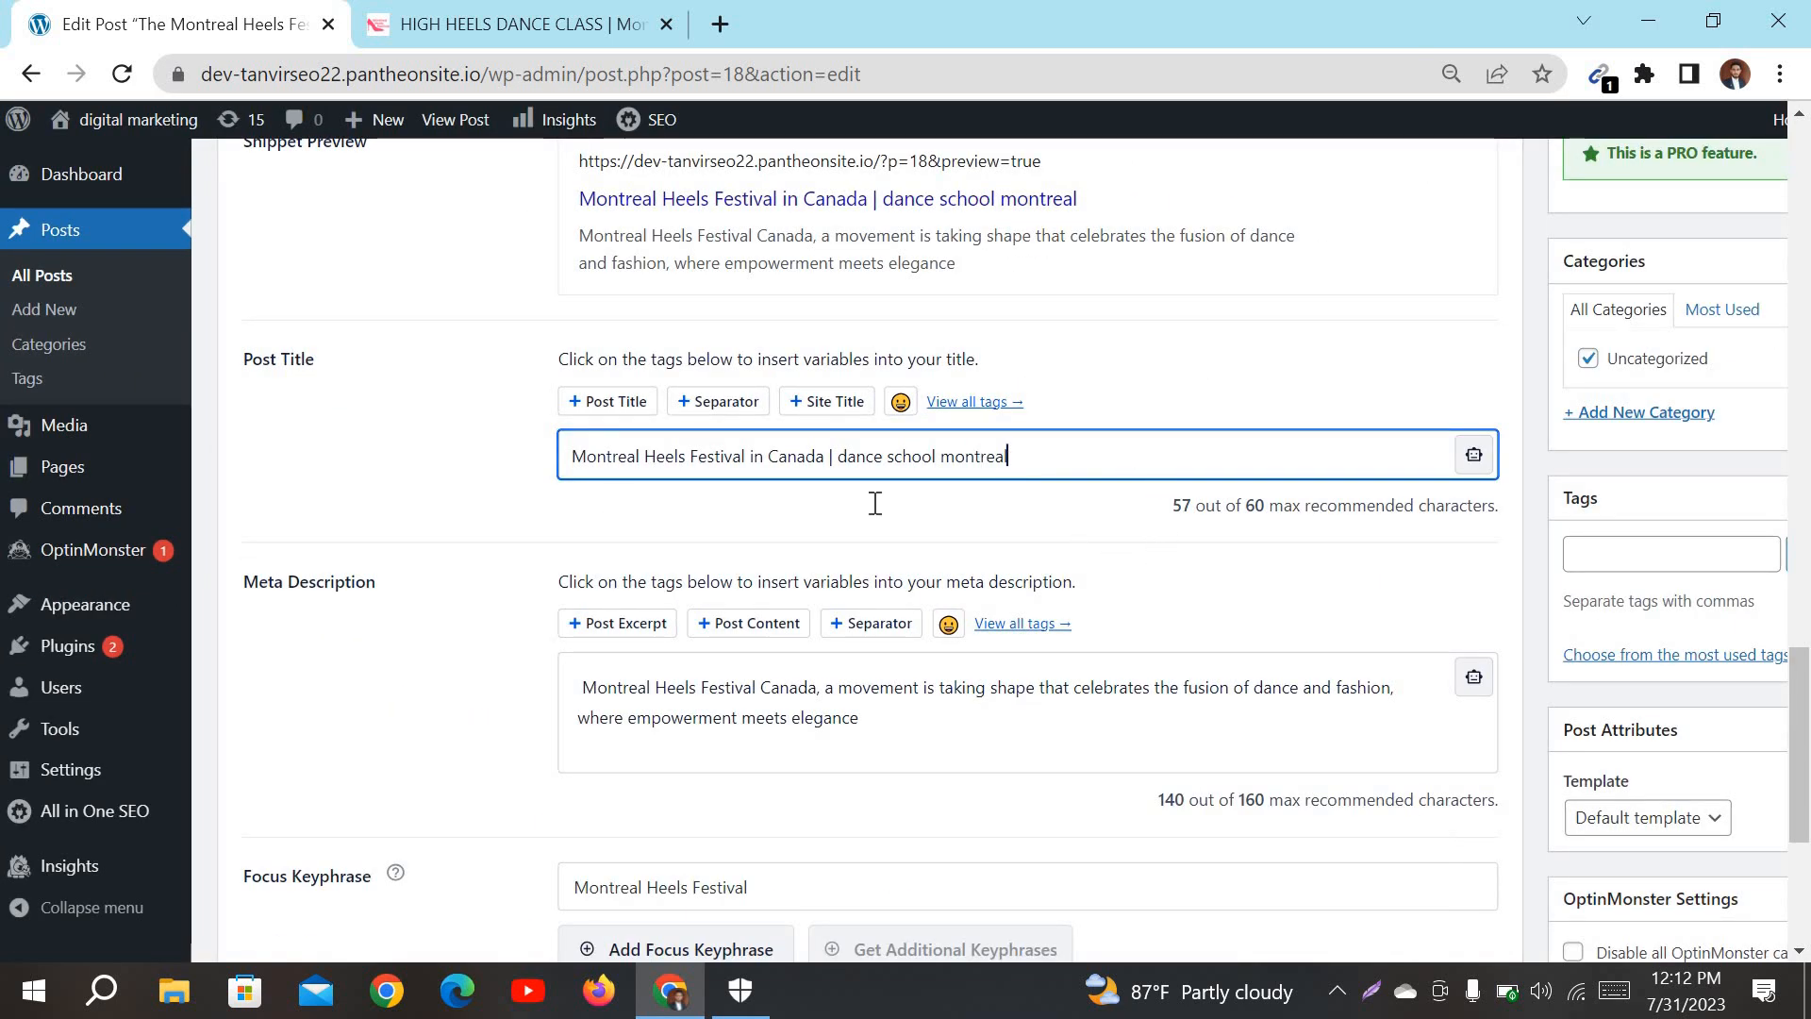
Step: Check the extended SEO title's character count and its title length result in the page analysis
{"action": "key", "text": "ctrl+plus"}
{"action": "key", "text": "ctrl+plus"}
{"action": "key", "text": "ctrl+plus"}
{"action": "left_click", "coordinate": [1368, 653]}
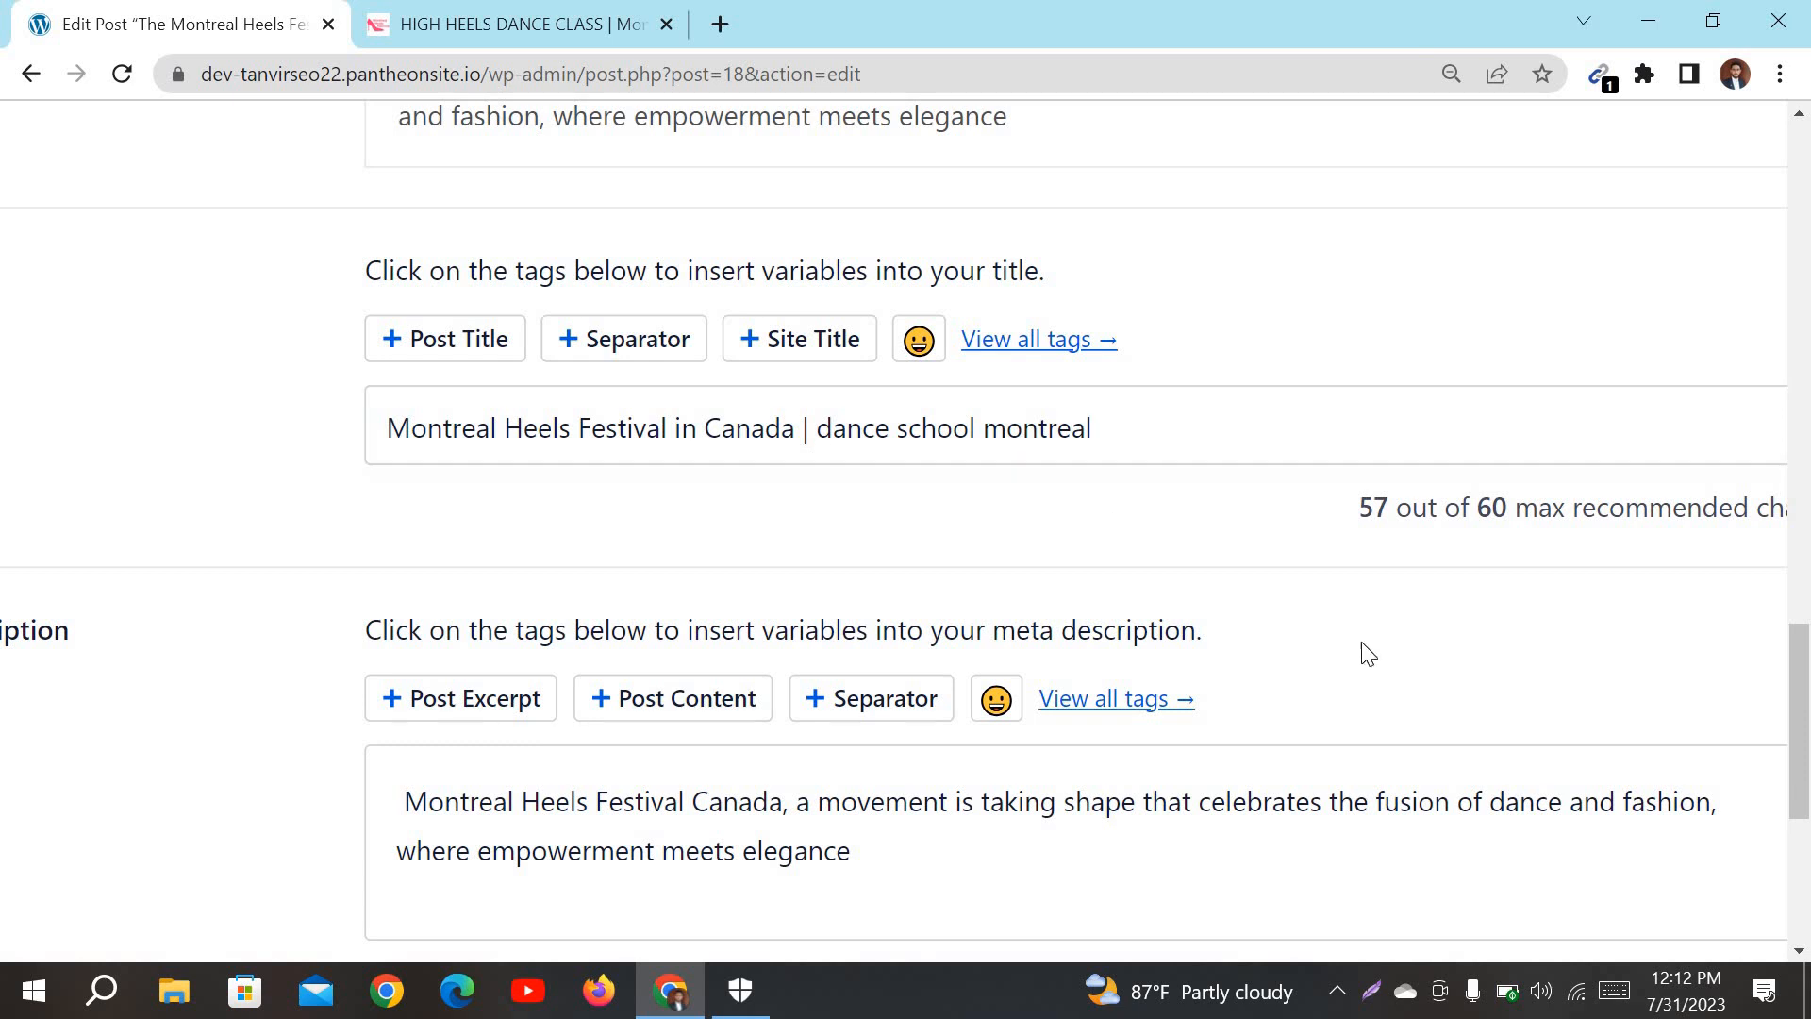
{"action": "scroll", "coordinate": [1365, 652], "scroll_direction": "down", "scroll_amount": 4}
{"action": "key", "text": "ctrl+minus"}
{"action": "key", "text": "ctrl+minus"}
{"action": "key", "text": "ctrl+minus"}
{"action": "scroll", "coordinate": [872, 791], "scroll_direction": "down", "scroll_amount": 3}
{"action": "key", "text": "ctrl+plus"}
{"action": "key", "text": "ctrl+plus"}
{"action": "key", "text": "ctrl+plus"}
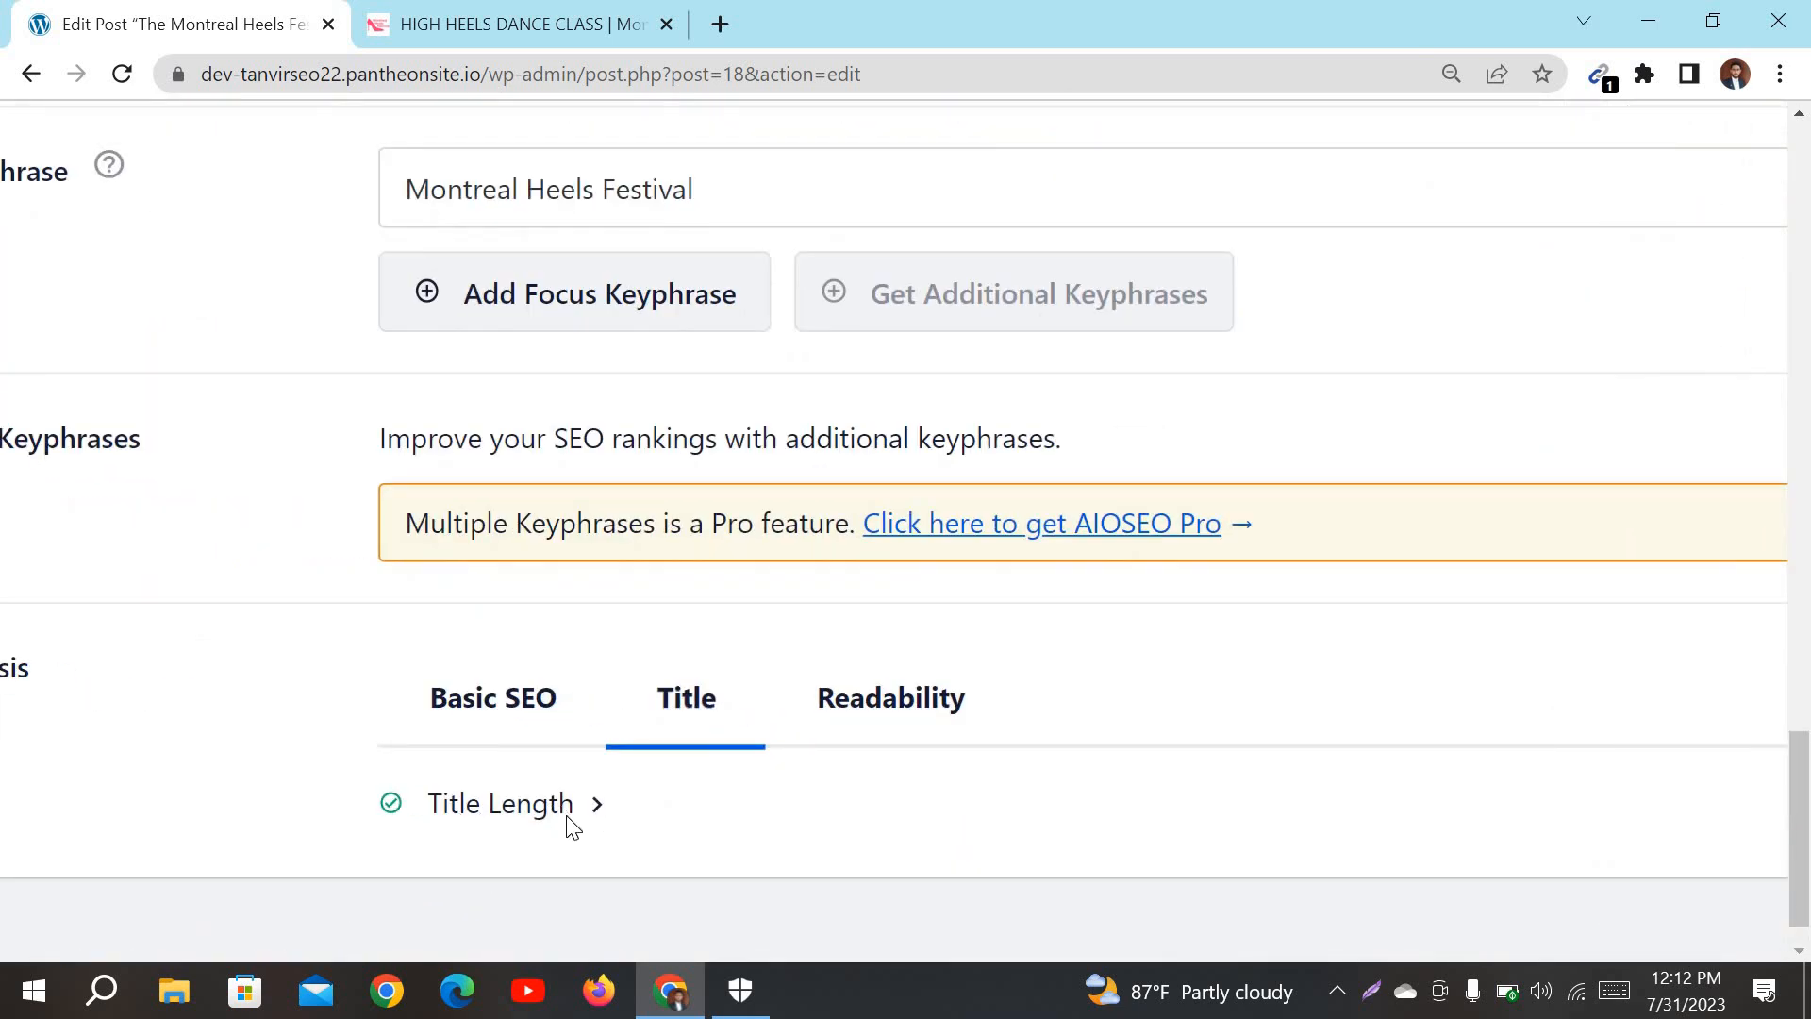
{"action": "key", "text": "ctrl+minus"}
{"action": "key", "text": "ctrl+minus"}
{"action": "key", "text": "ctrl+minus"}
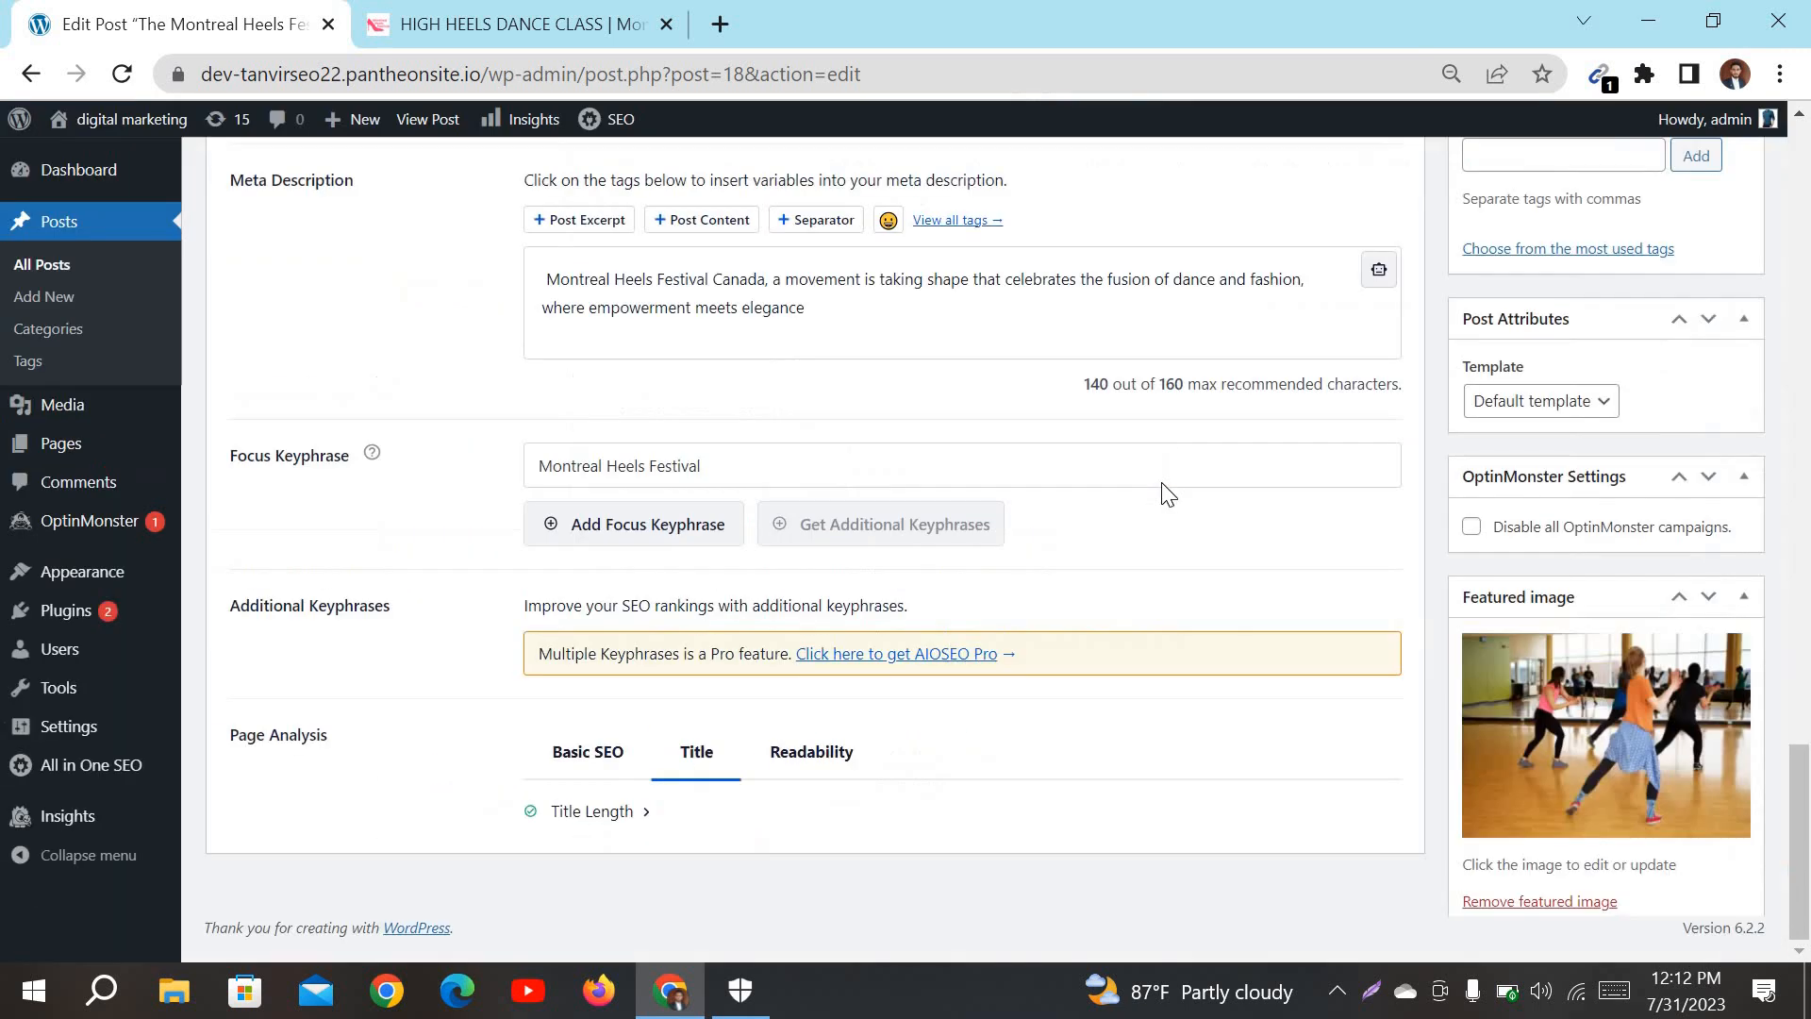
Step: Recheck the post's AIOSEO score and content, and publish the Montreal Heels Festival post
{"action": "scroll", "coordinate": [1166, 493], "scroll_direction": "up", "scroll_amount": 5}
{"action": "scroll", "coordinate": [1168, 494], "scroll_direction": "up", "scroll_amount": 8}
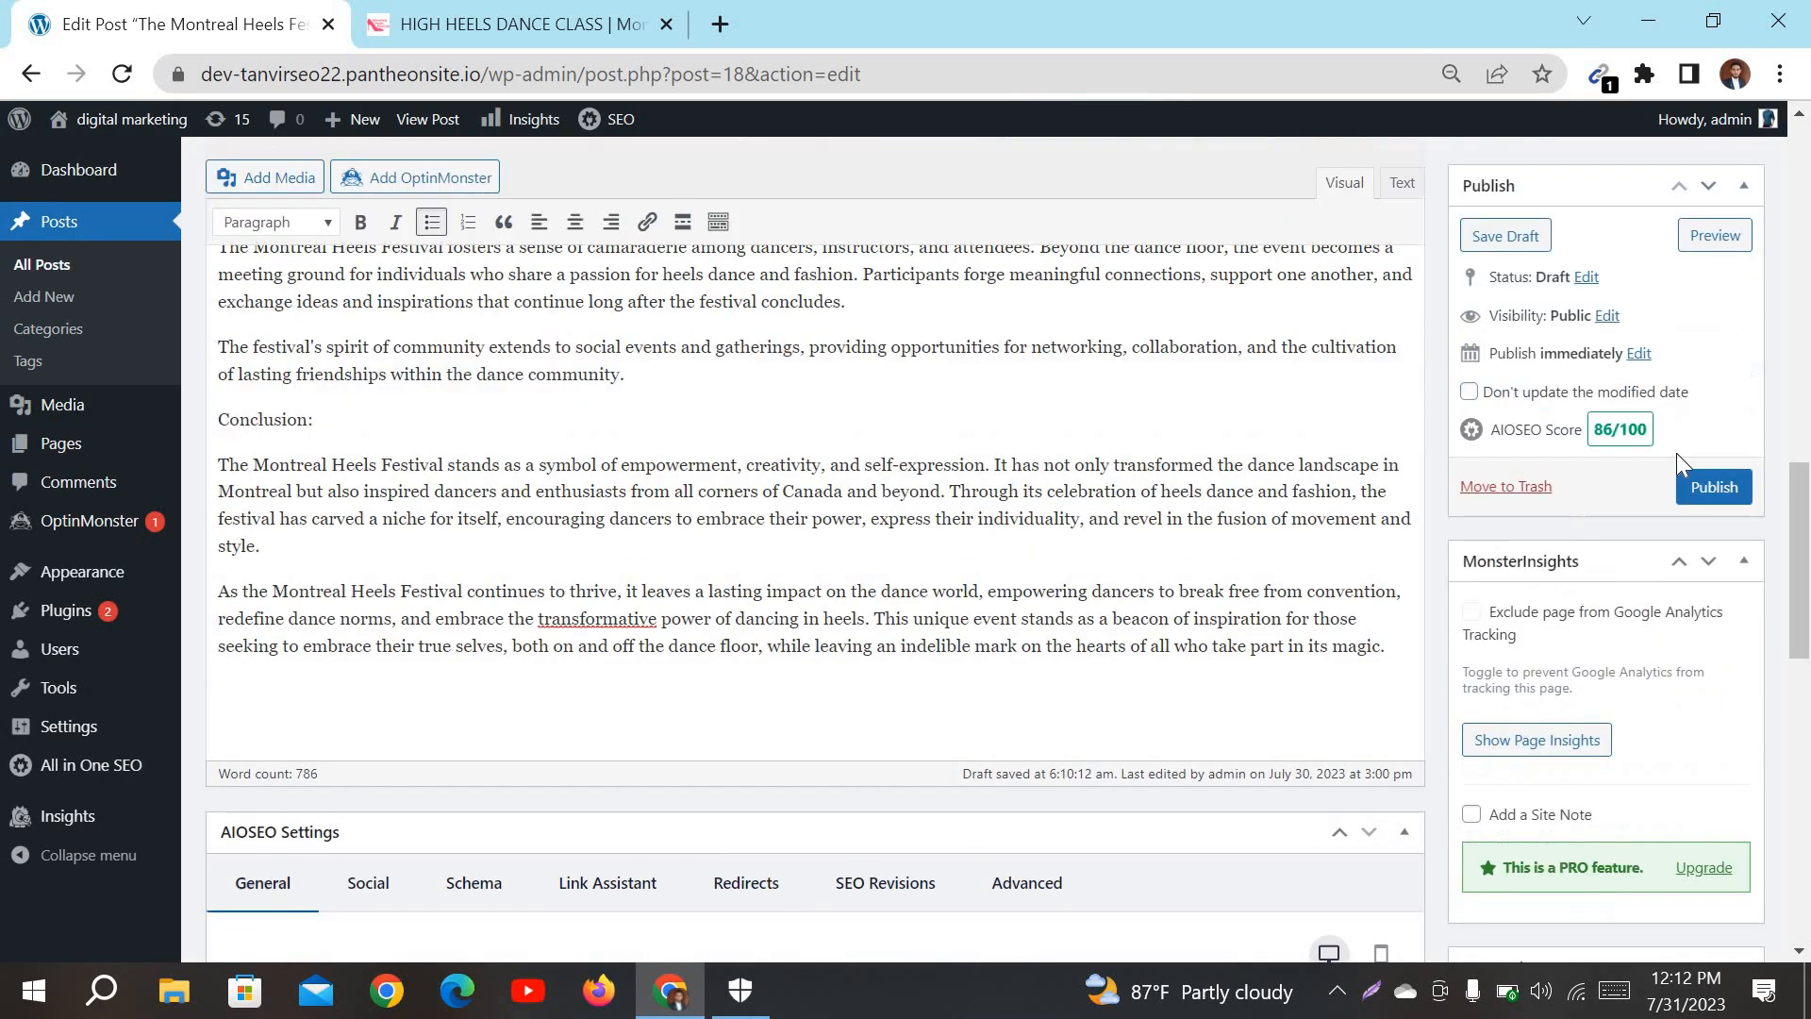
{"action": "scroll", "coordinate": [1677, 453], "scroll_direction": "up", "scroll_amount": 5}
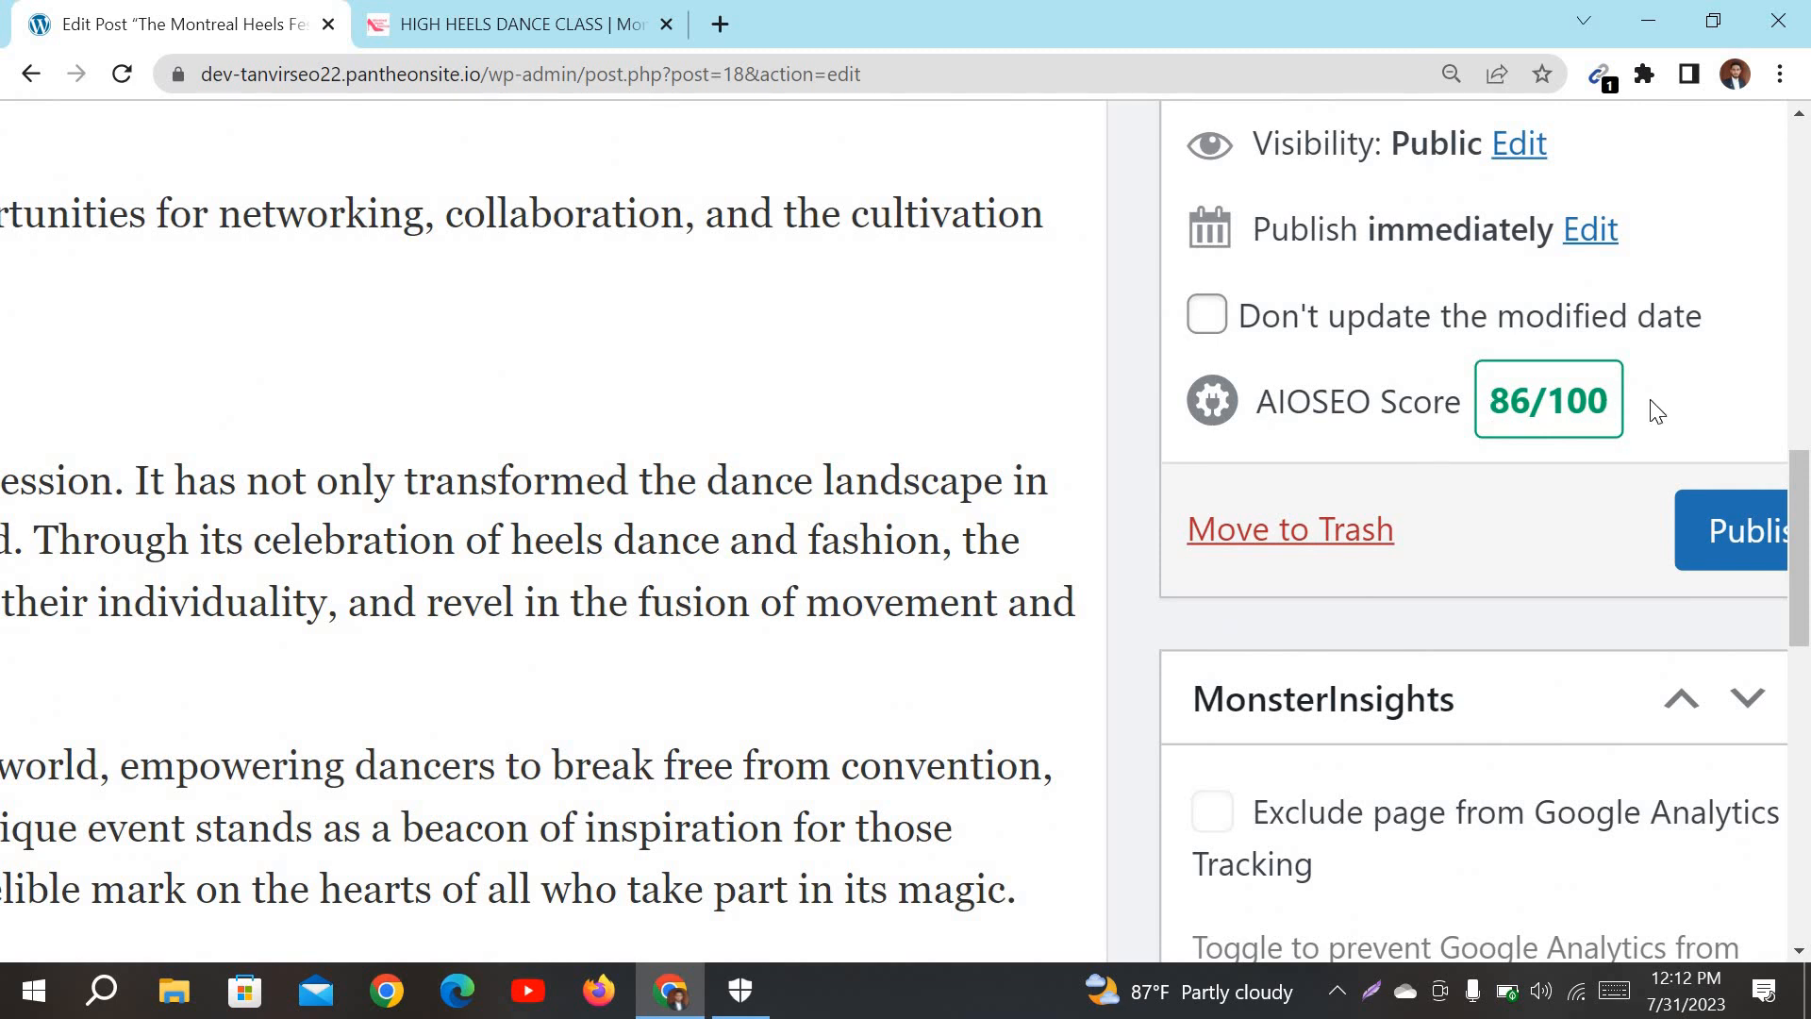
{"action": "scroll", "coordinate": [1655, 412], "scroll_direction": "down", "scroll_amount": 5}
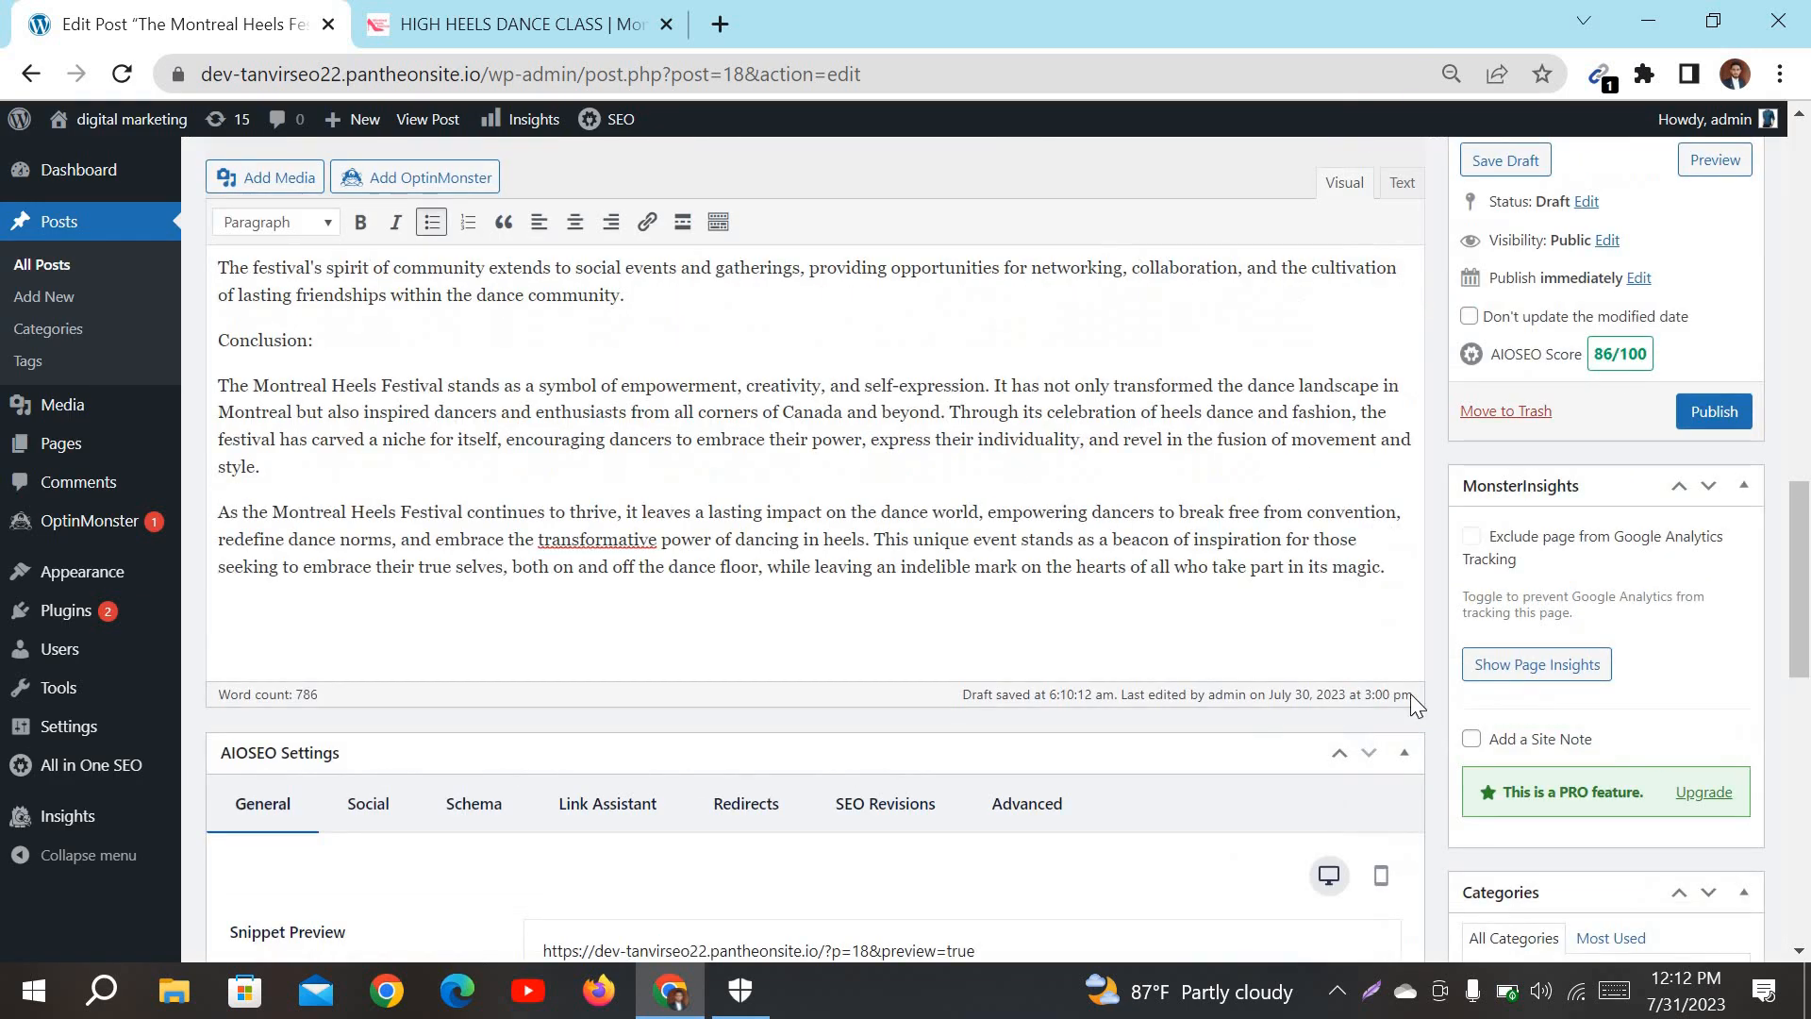
{"action": "scroll", "coordinate": [1415, 828], "scroll_direction": "down", "scroll_amount": 11}
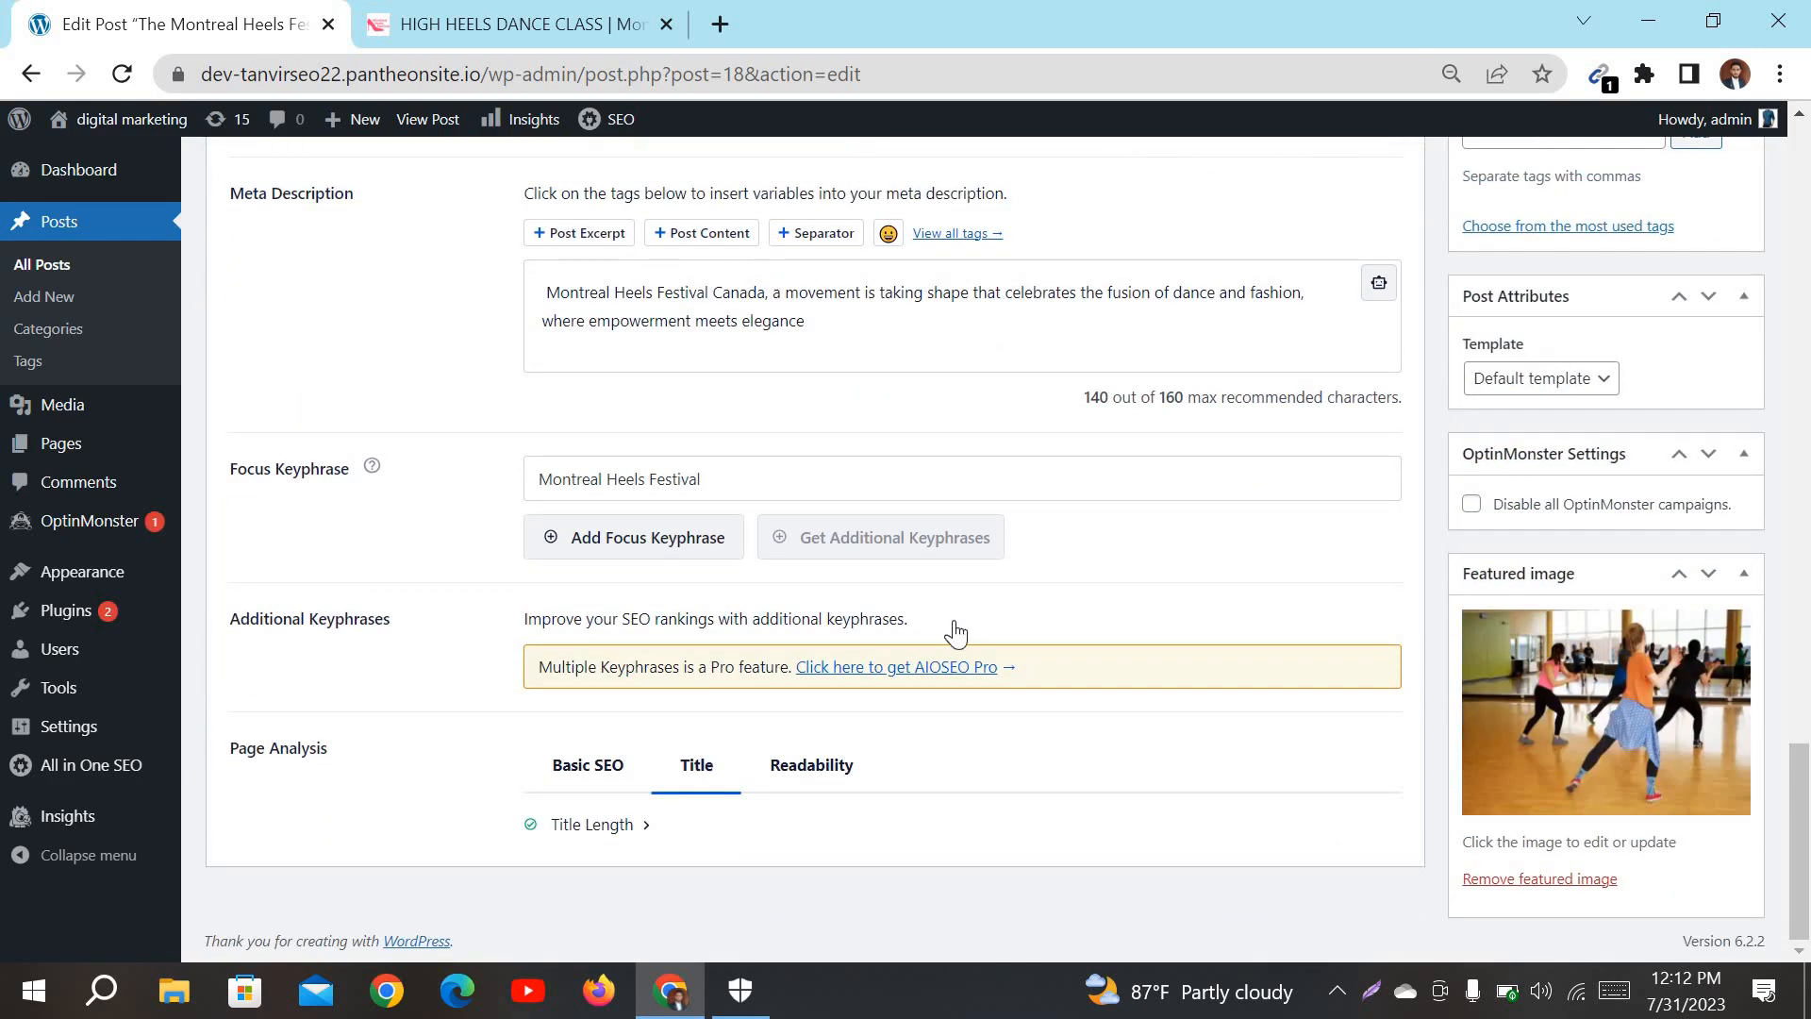
{"action": "scroll", "coordinate": [953, 626], "scroll_direction": "up", "scroll_amount": 9}
{"action": "scroll", "coordinate": [955, 621], "scroll_direction": "up", "scroll_amount": 12}
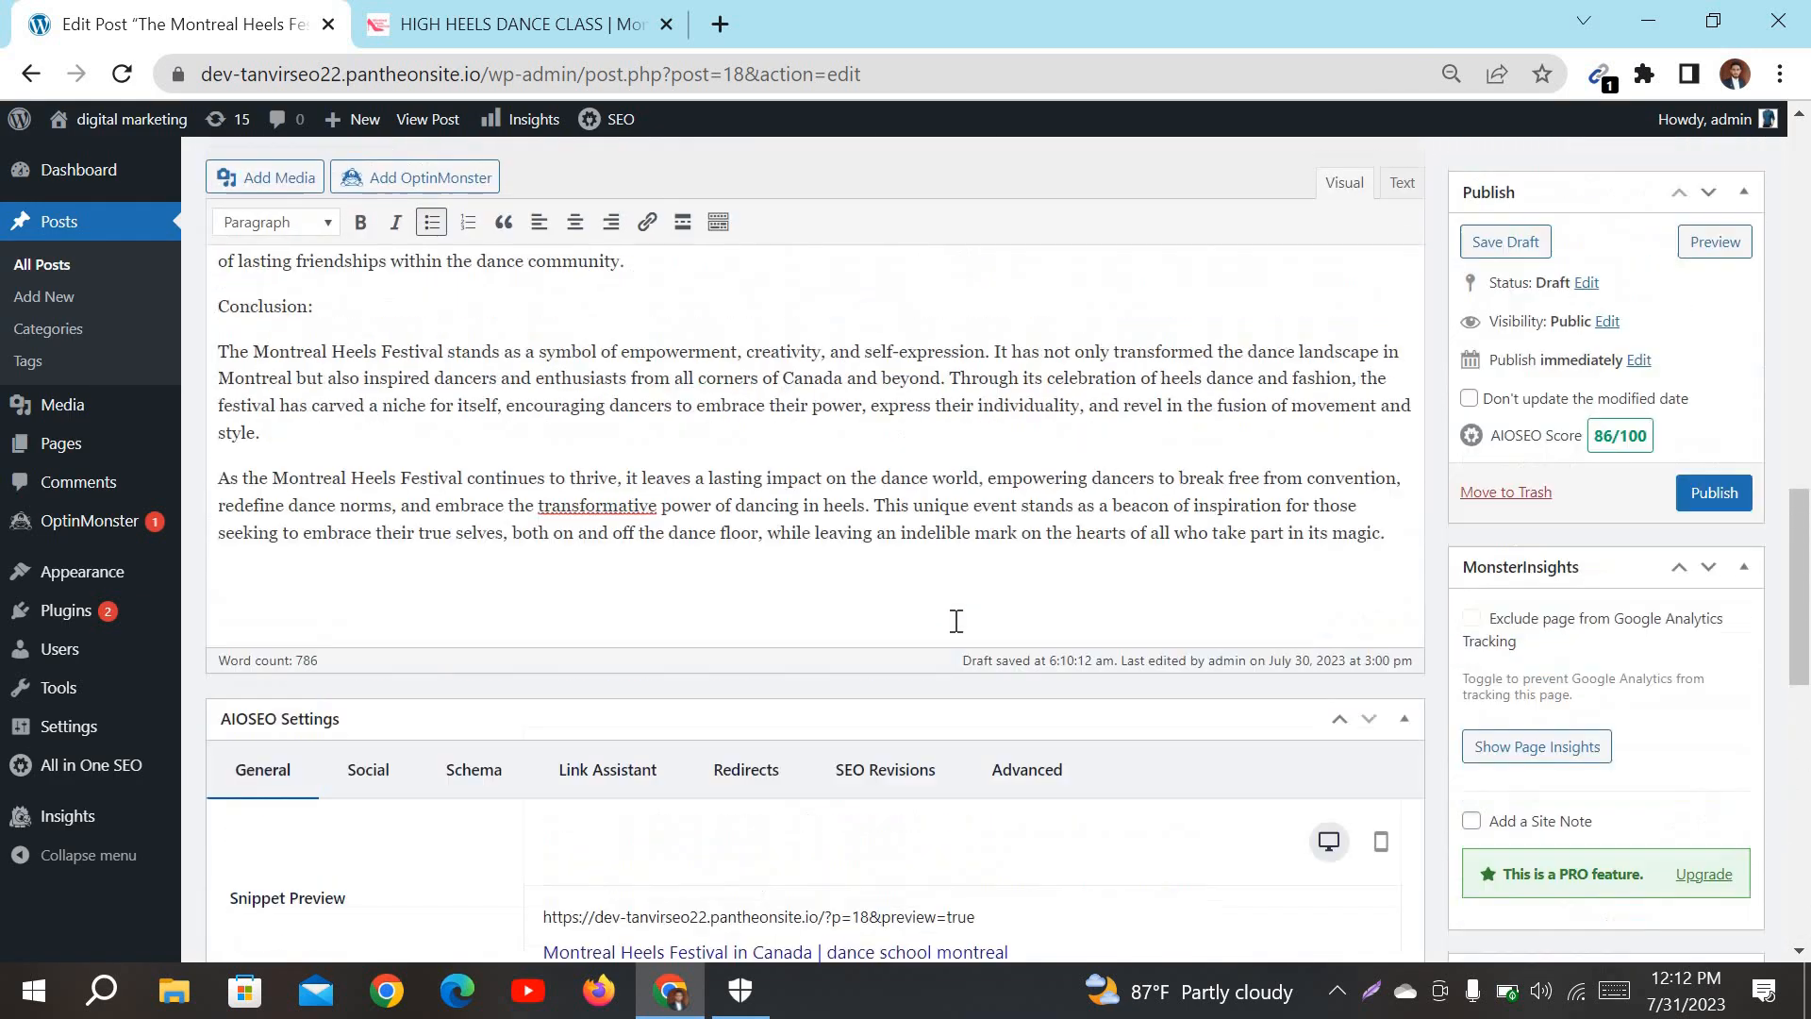
{"action": "scroll", "coordinate": [956, 621], "scroll_direction": "up", "scroll_amount": 7}
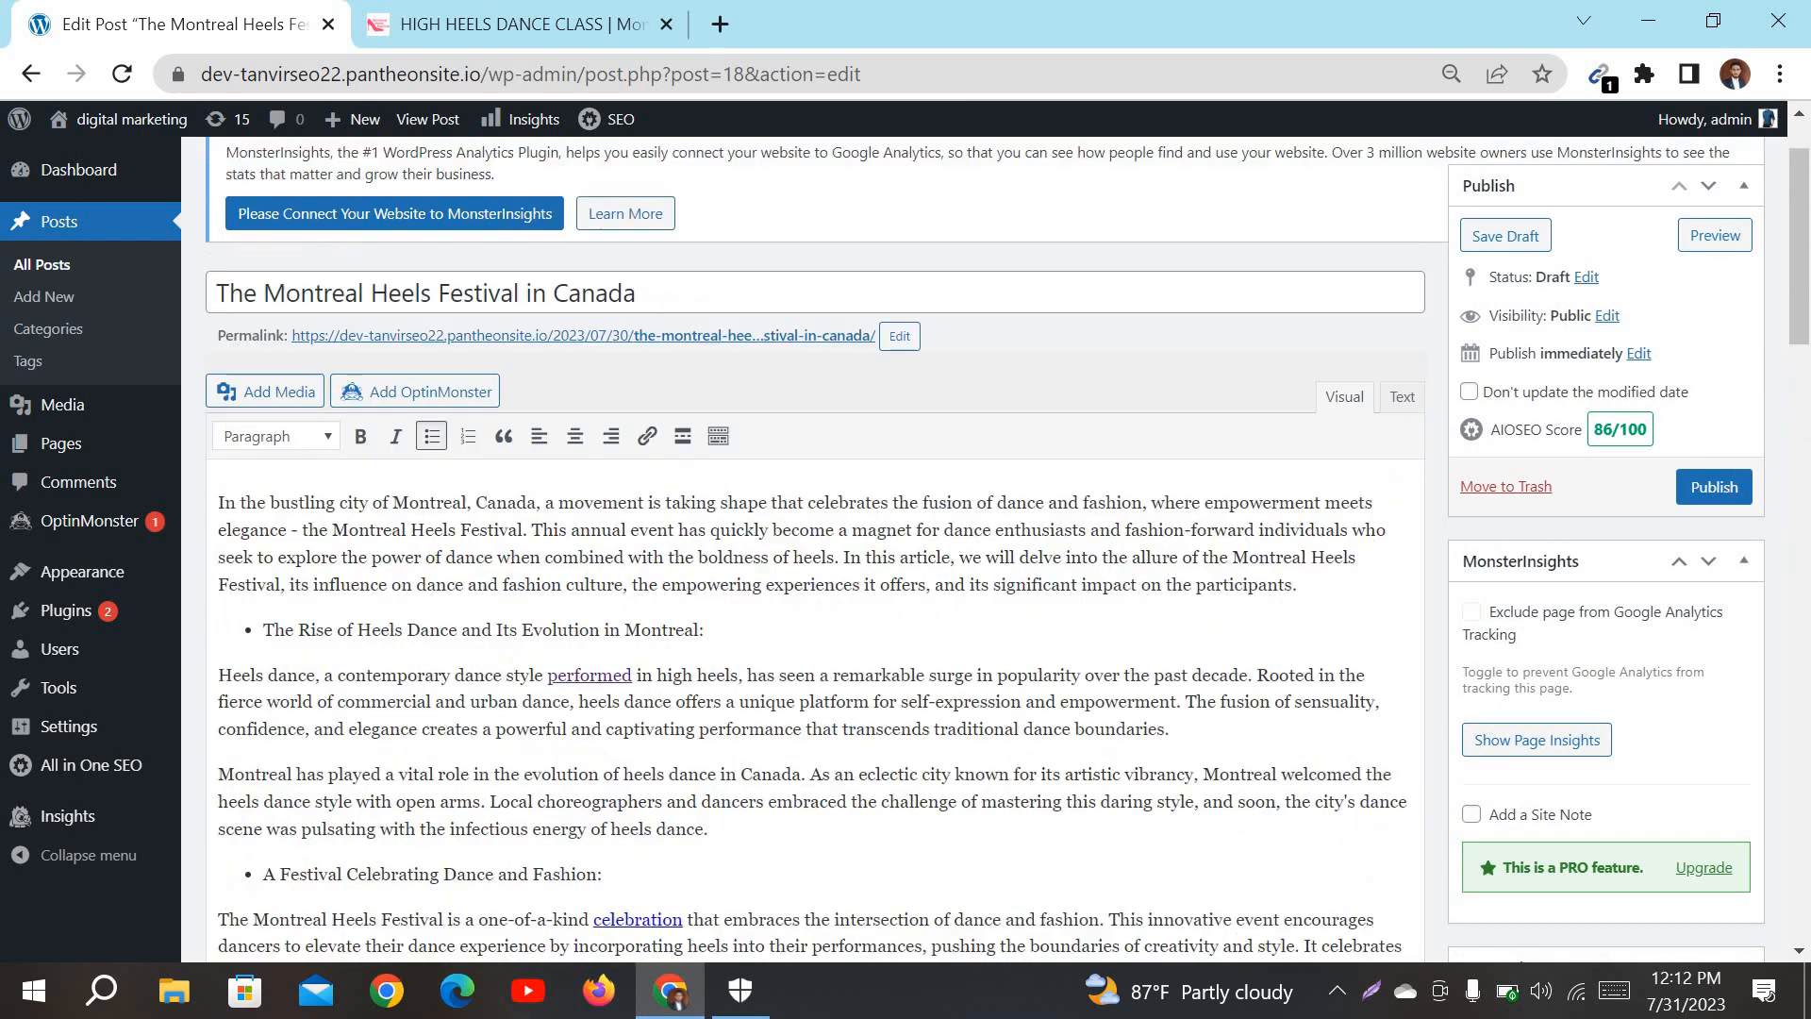
{"action": "scroll", "coordinate": [956, 621], "scroll_direction": "down", "scroll_amount": 5}
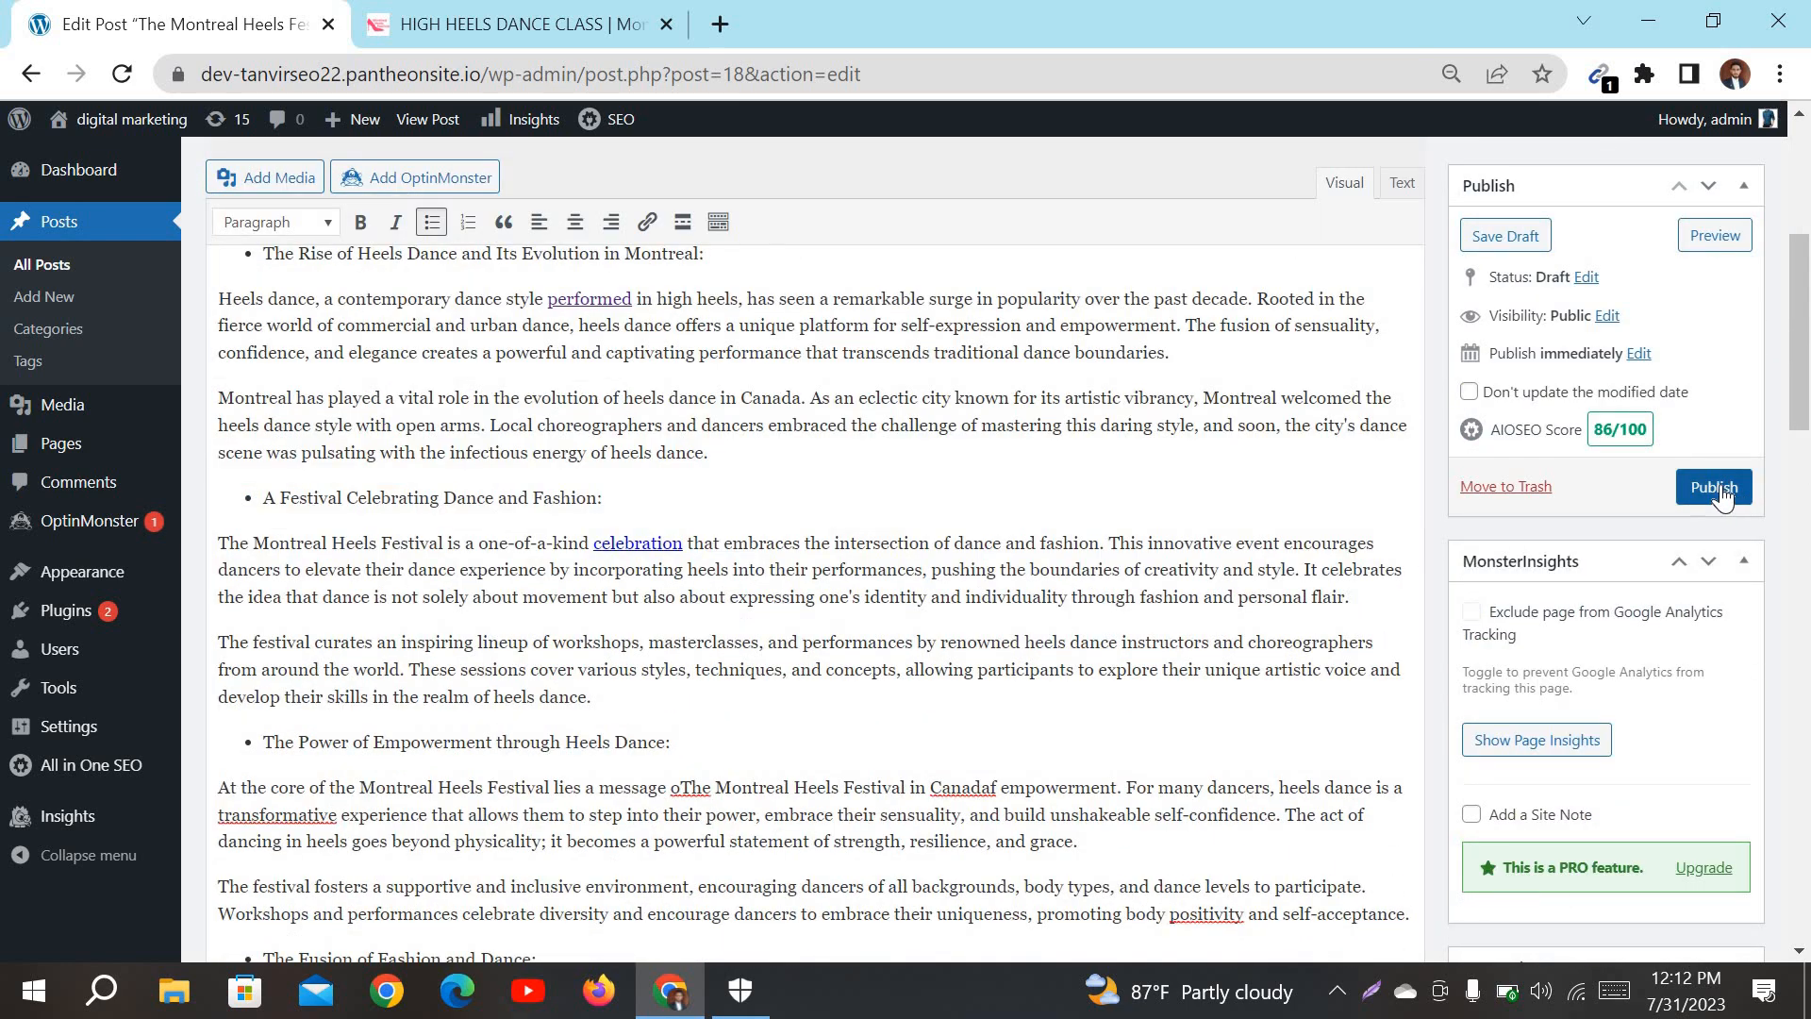
{"action": "left_click", "coordinate": [1714, 486]}
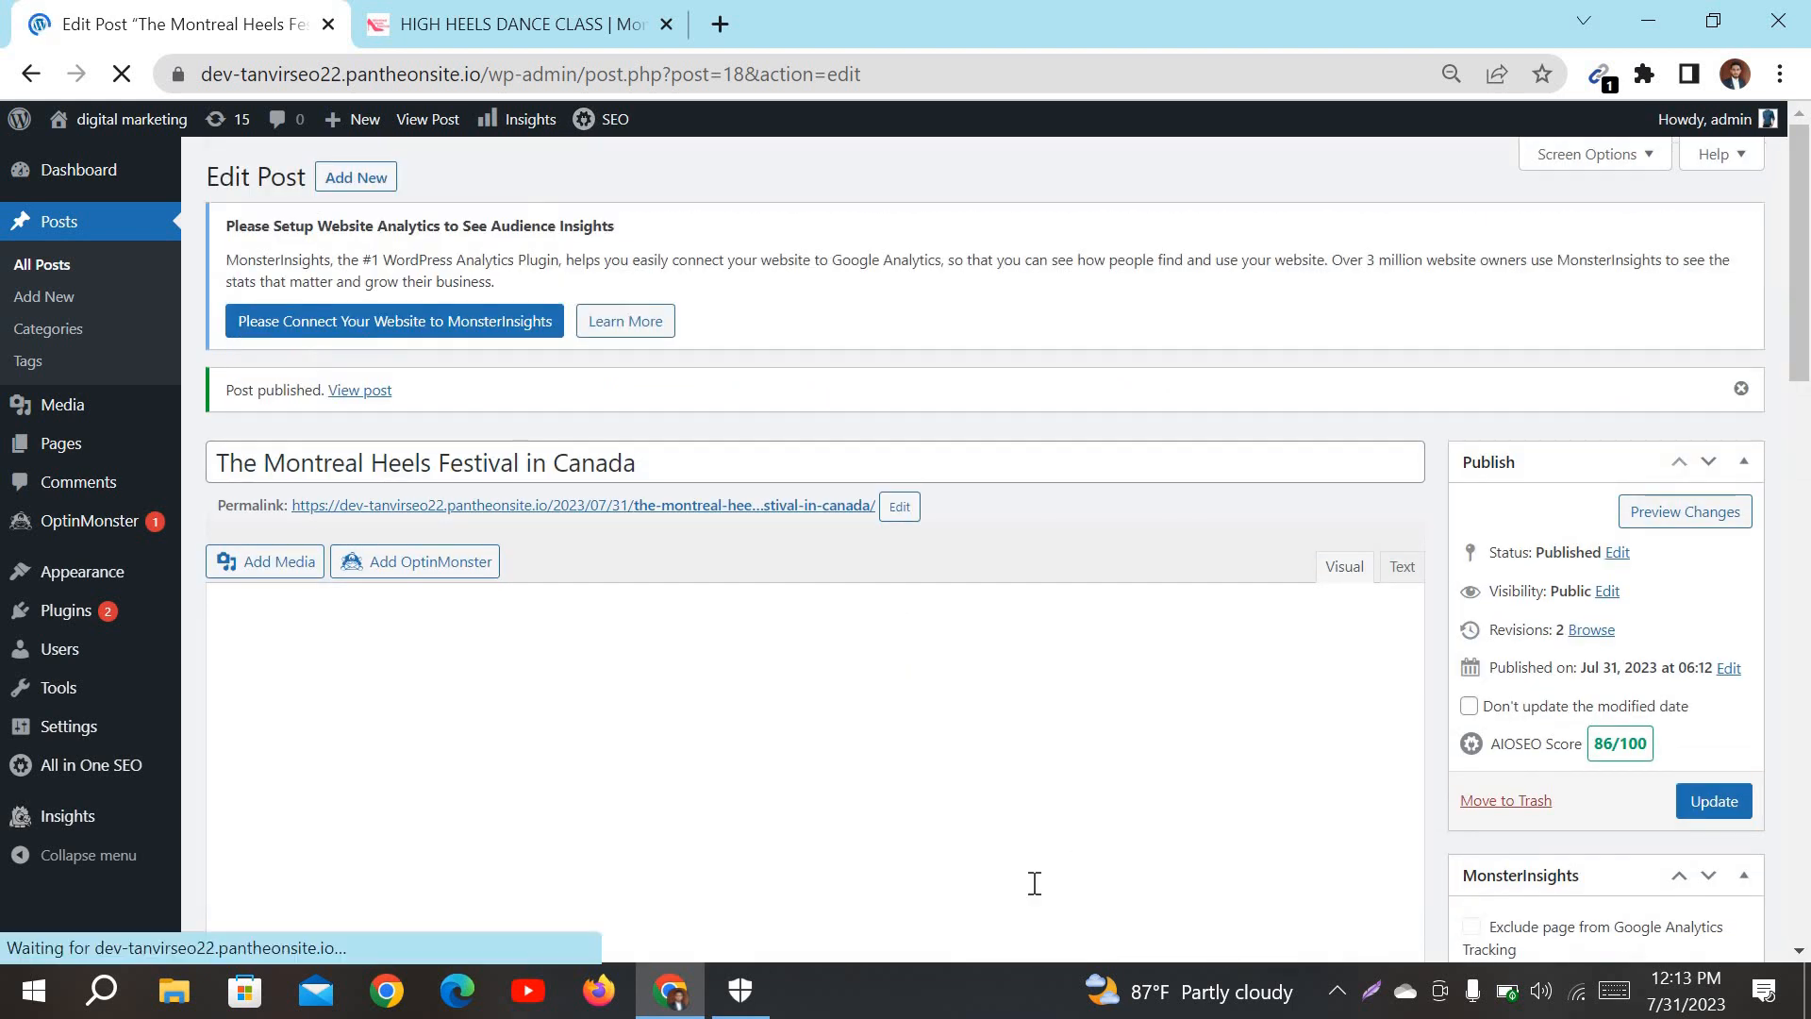
Step: Open the published post through its permalink and look over the live page's featured image, headings, text and links
{"action": "scroll", "coordinate": [1598, 358], "scroll_direction": "down", "scroll_amount": 4}
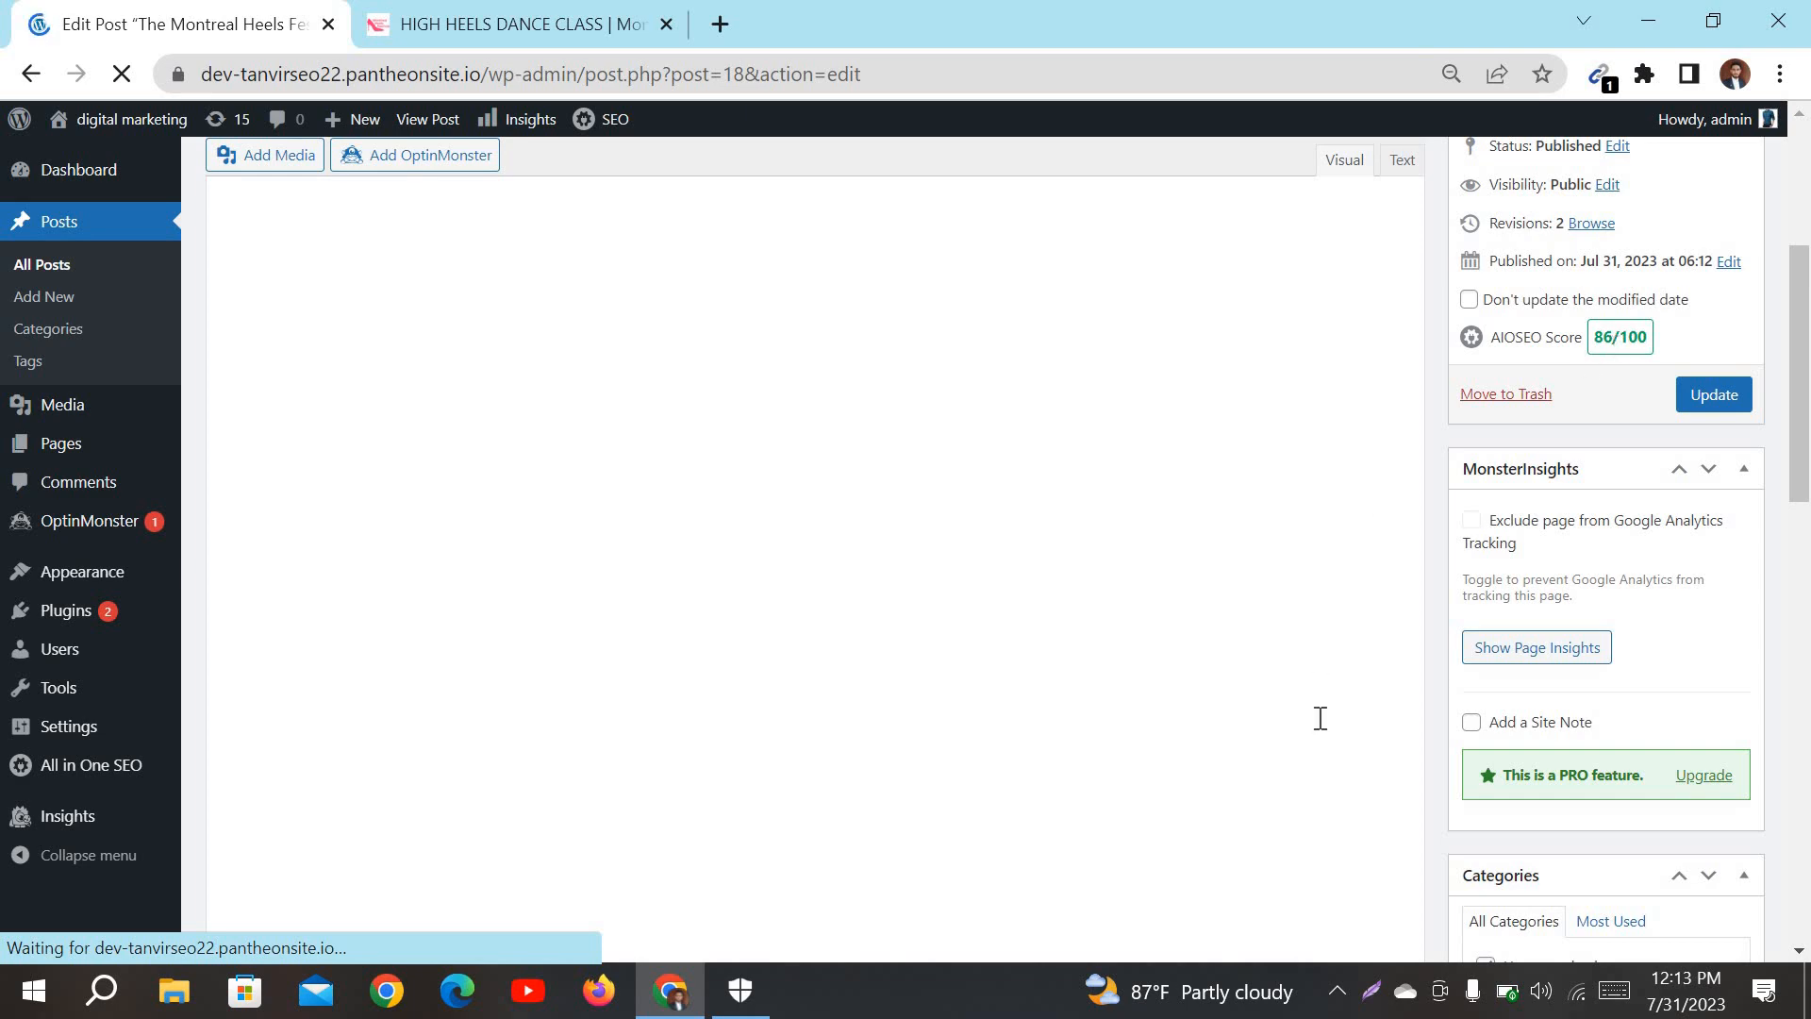
{"action": "scroll", "coordinate": [1321, 719], "scroll_direction": "down", "scroll_amount": 7}
{"action": "scroll", "coordinate": [865, 450], "scroll_direction": "up", "scroll_amount": 7}
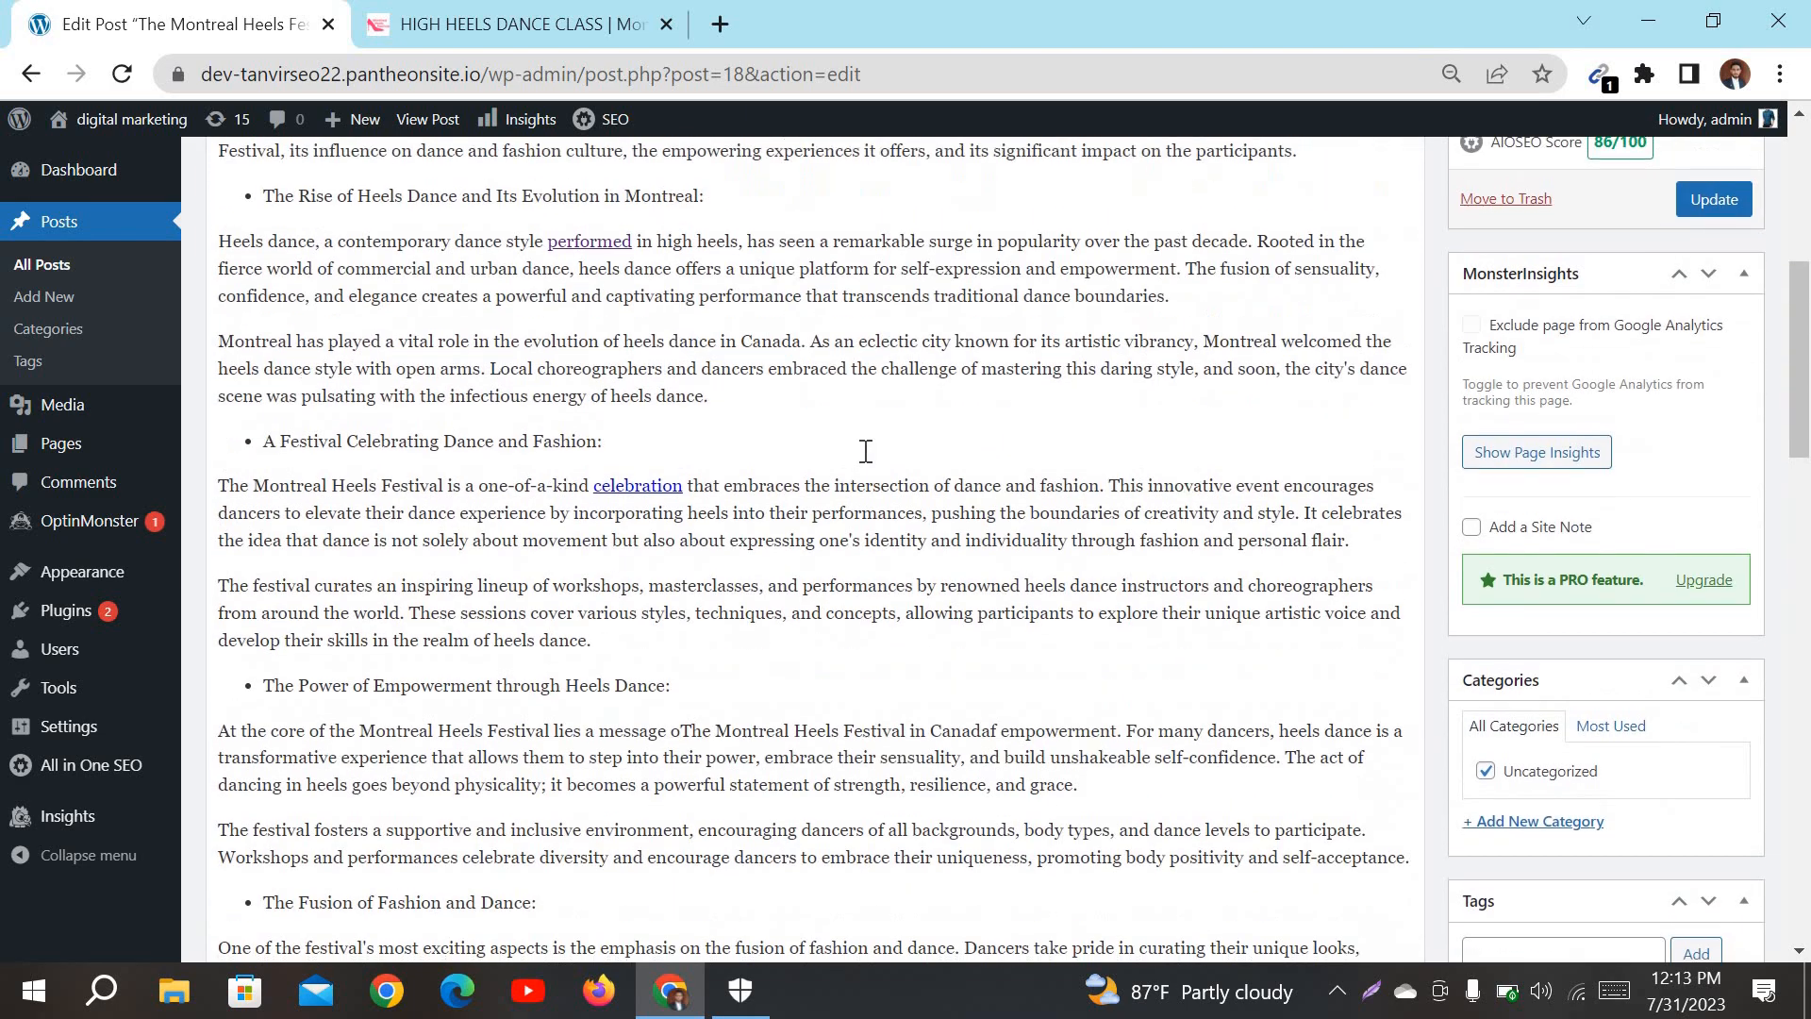
{"action": "scroll", "coordinate": [865, 450], "scroll_direction": "up", "scroll_amount": 3}
{"action": "scroll", "coordinate": [773, 625], "scroll_direction": "down", "scroll_amount": 15}
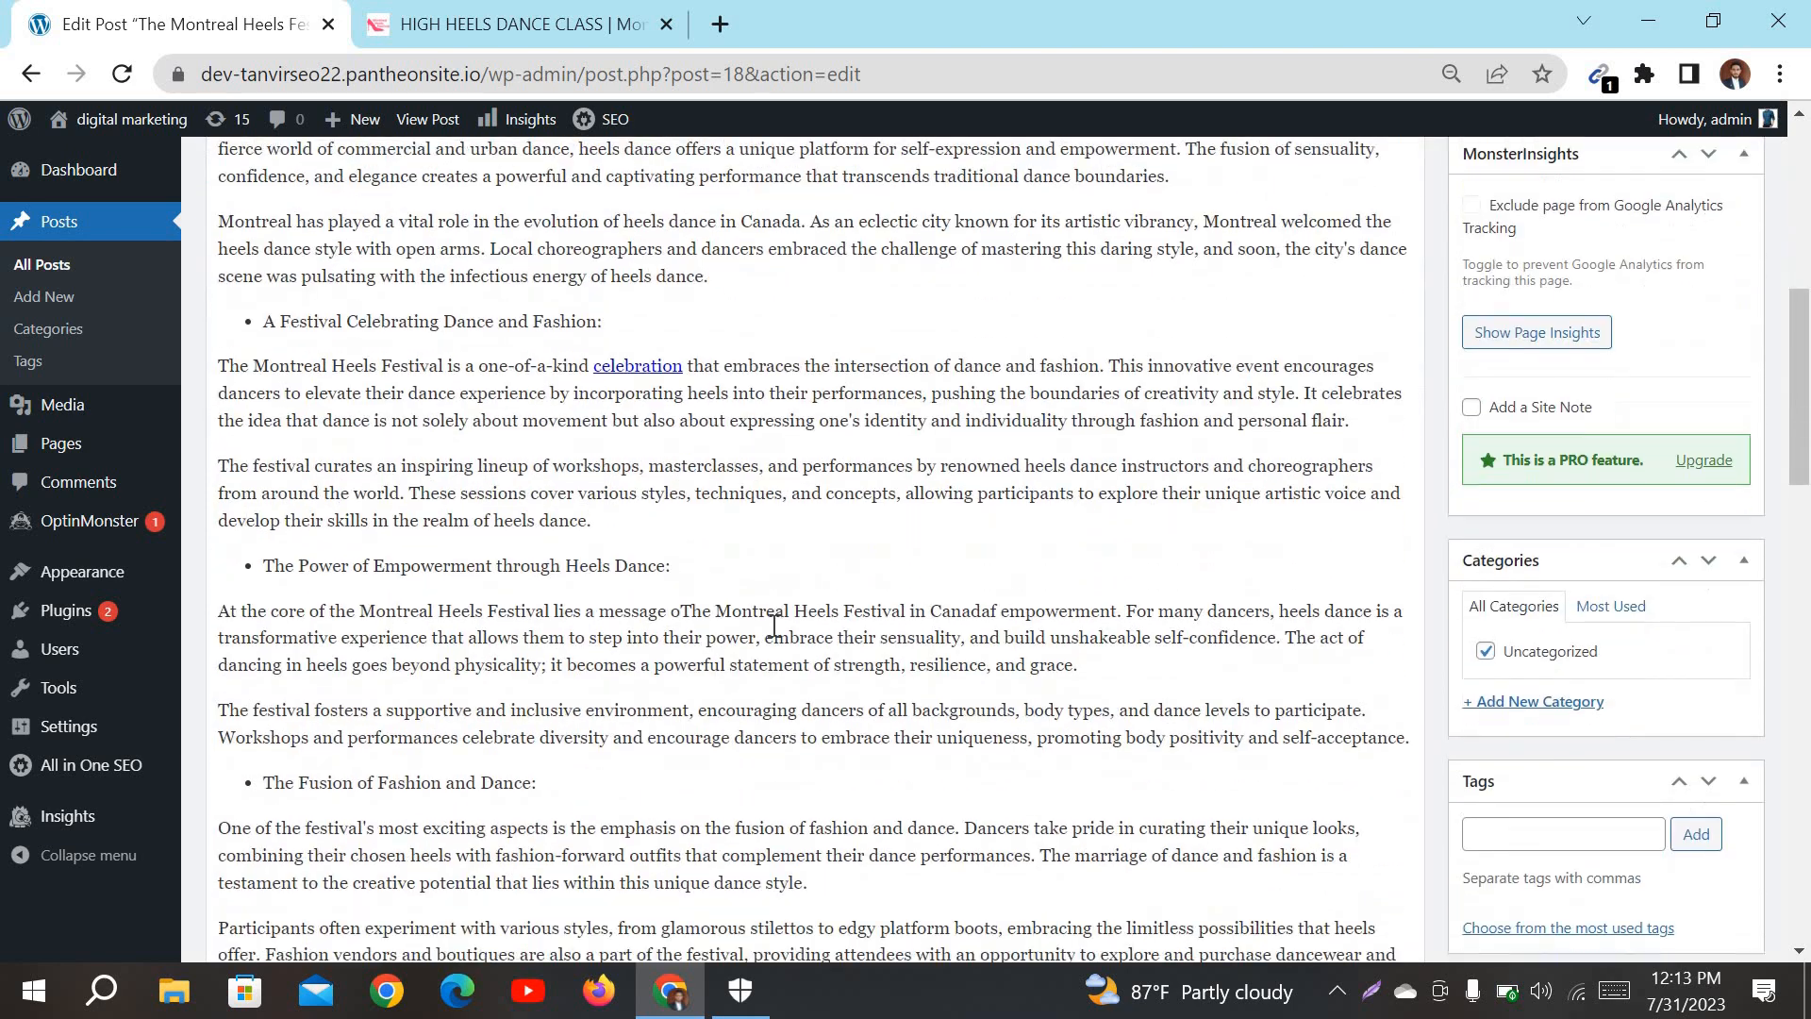
{"action": "scroll", "coordinate": [773, 625], "scroll_direction": "up", "scroll_amount": 15}
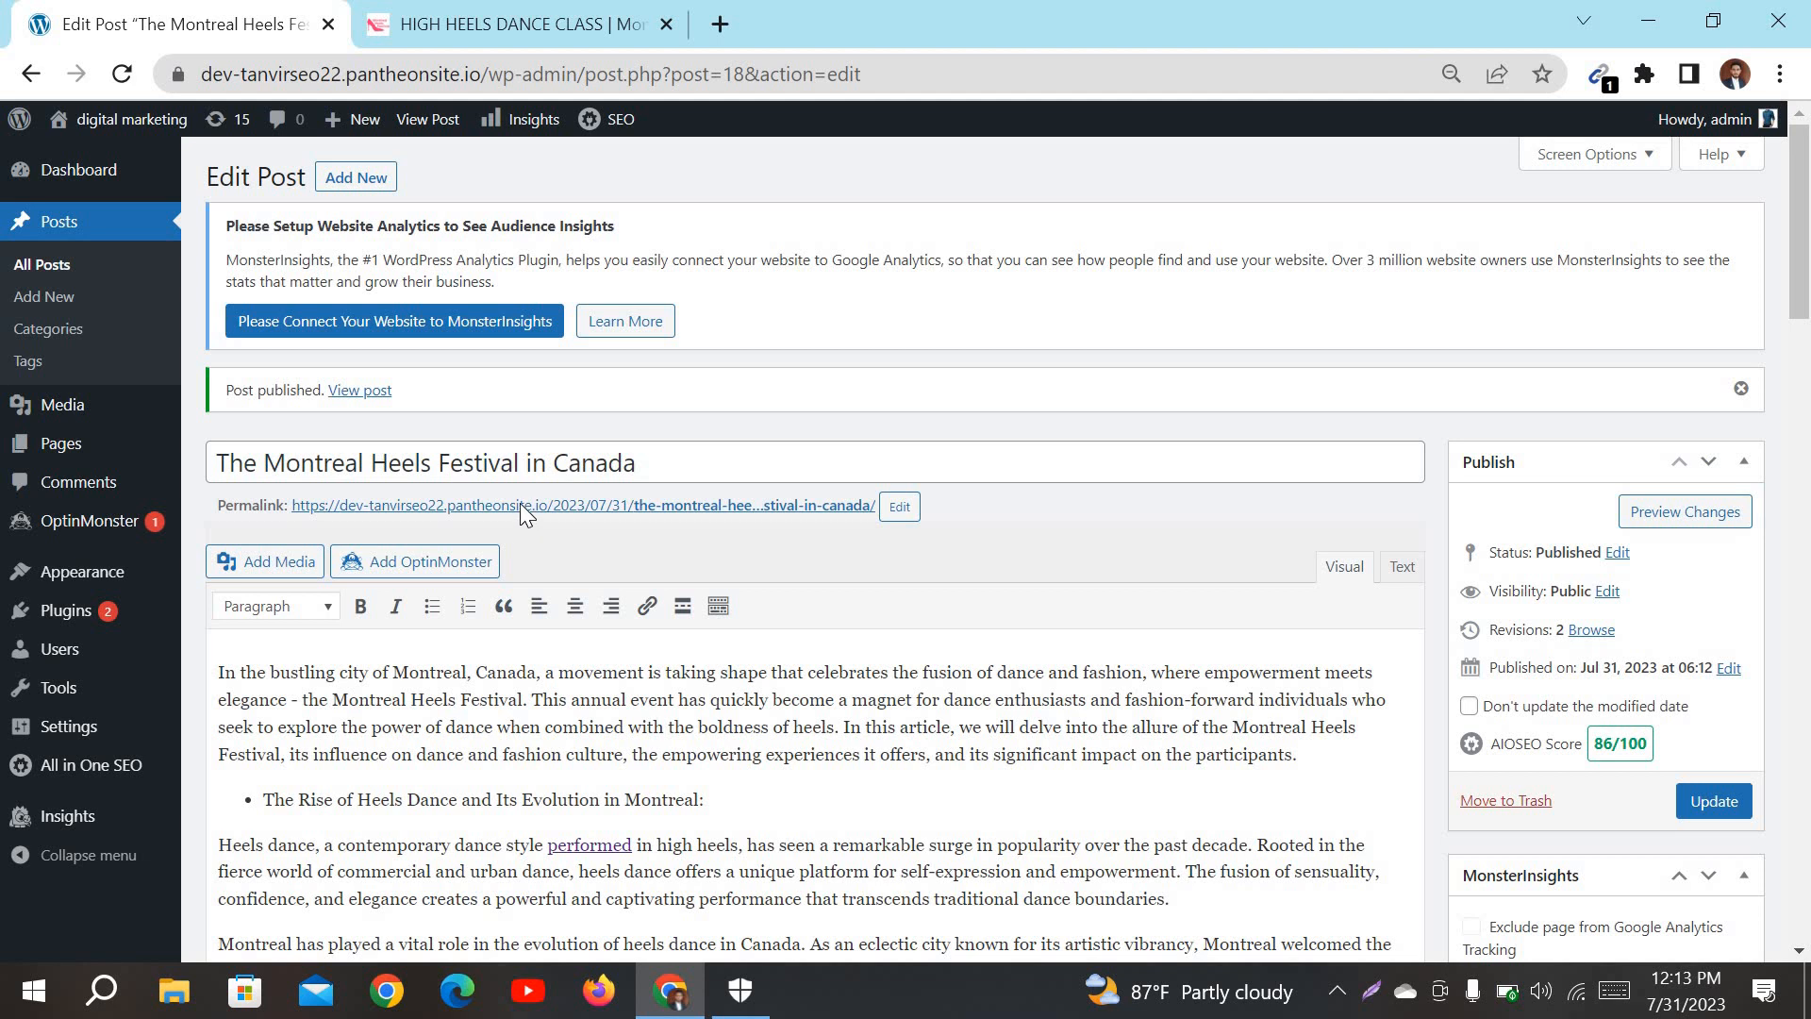
{"action": "left_click", "coordinate": [519, 504]}
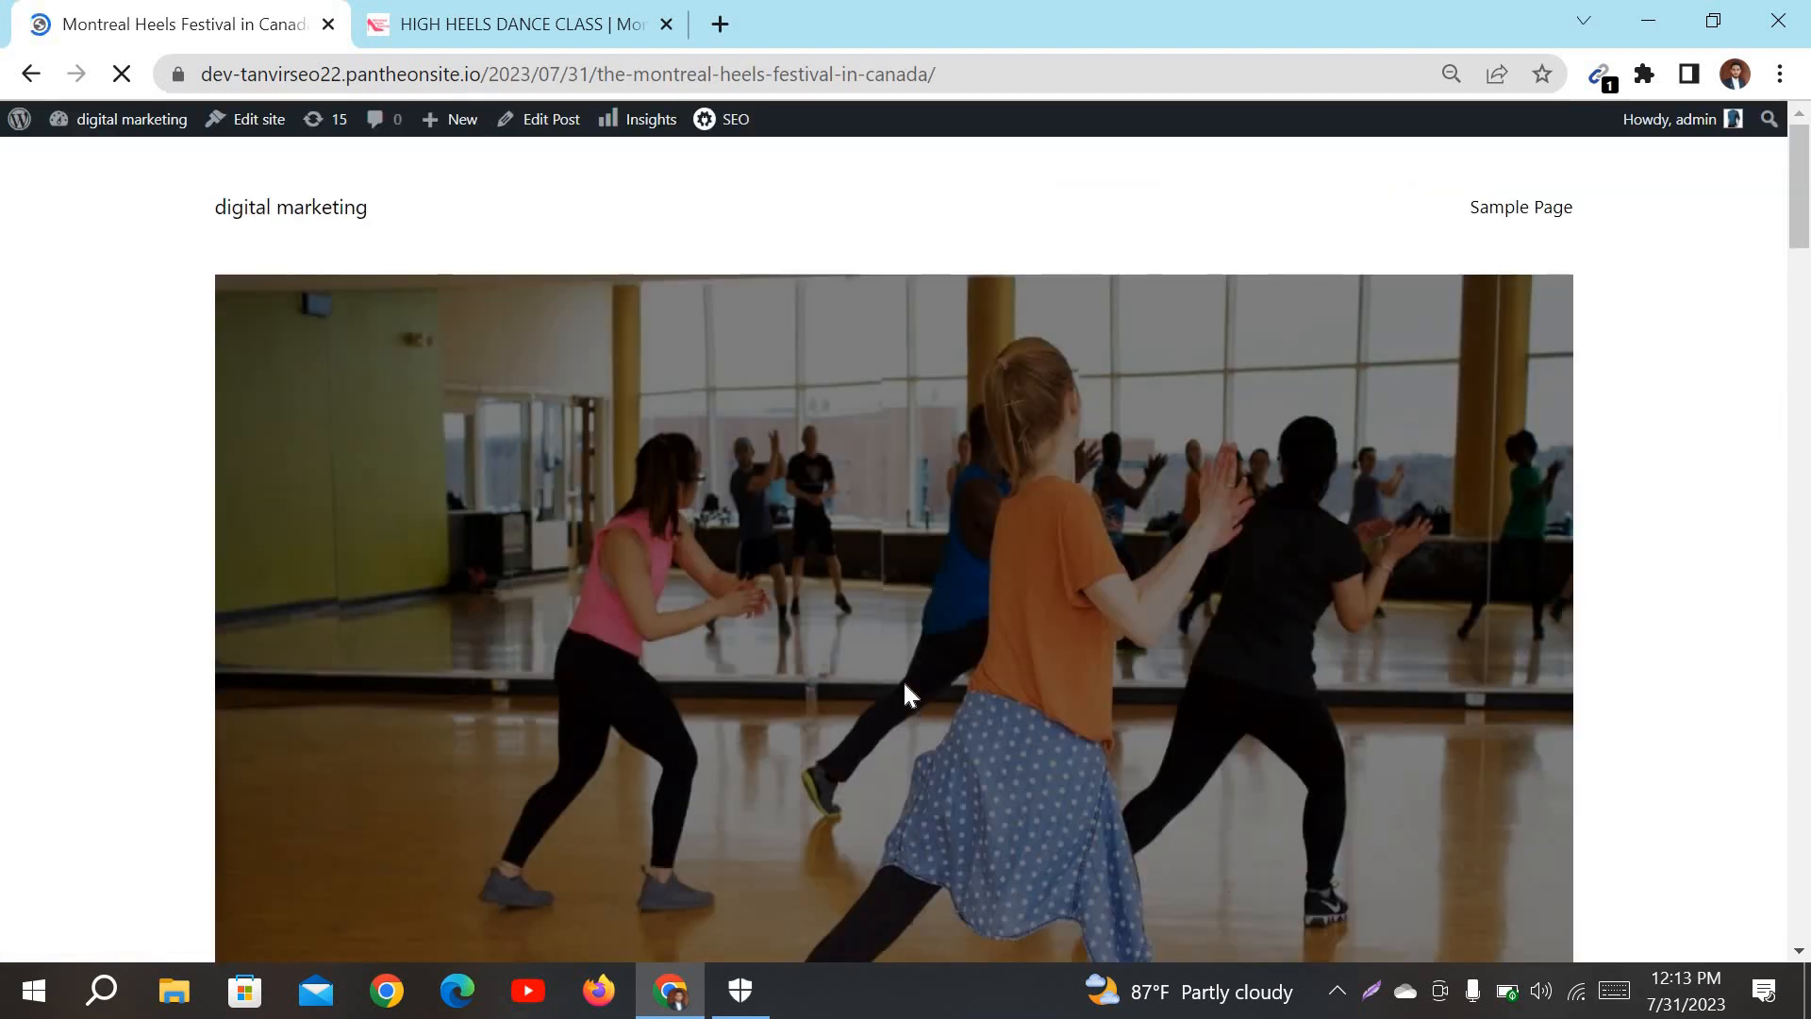
{"action": "scroll", "coordinate": [906, 696], "scroll_direction": "down", "scroll_amount": 8}
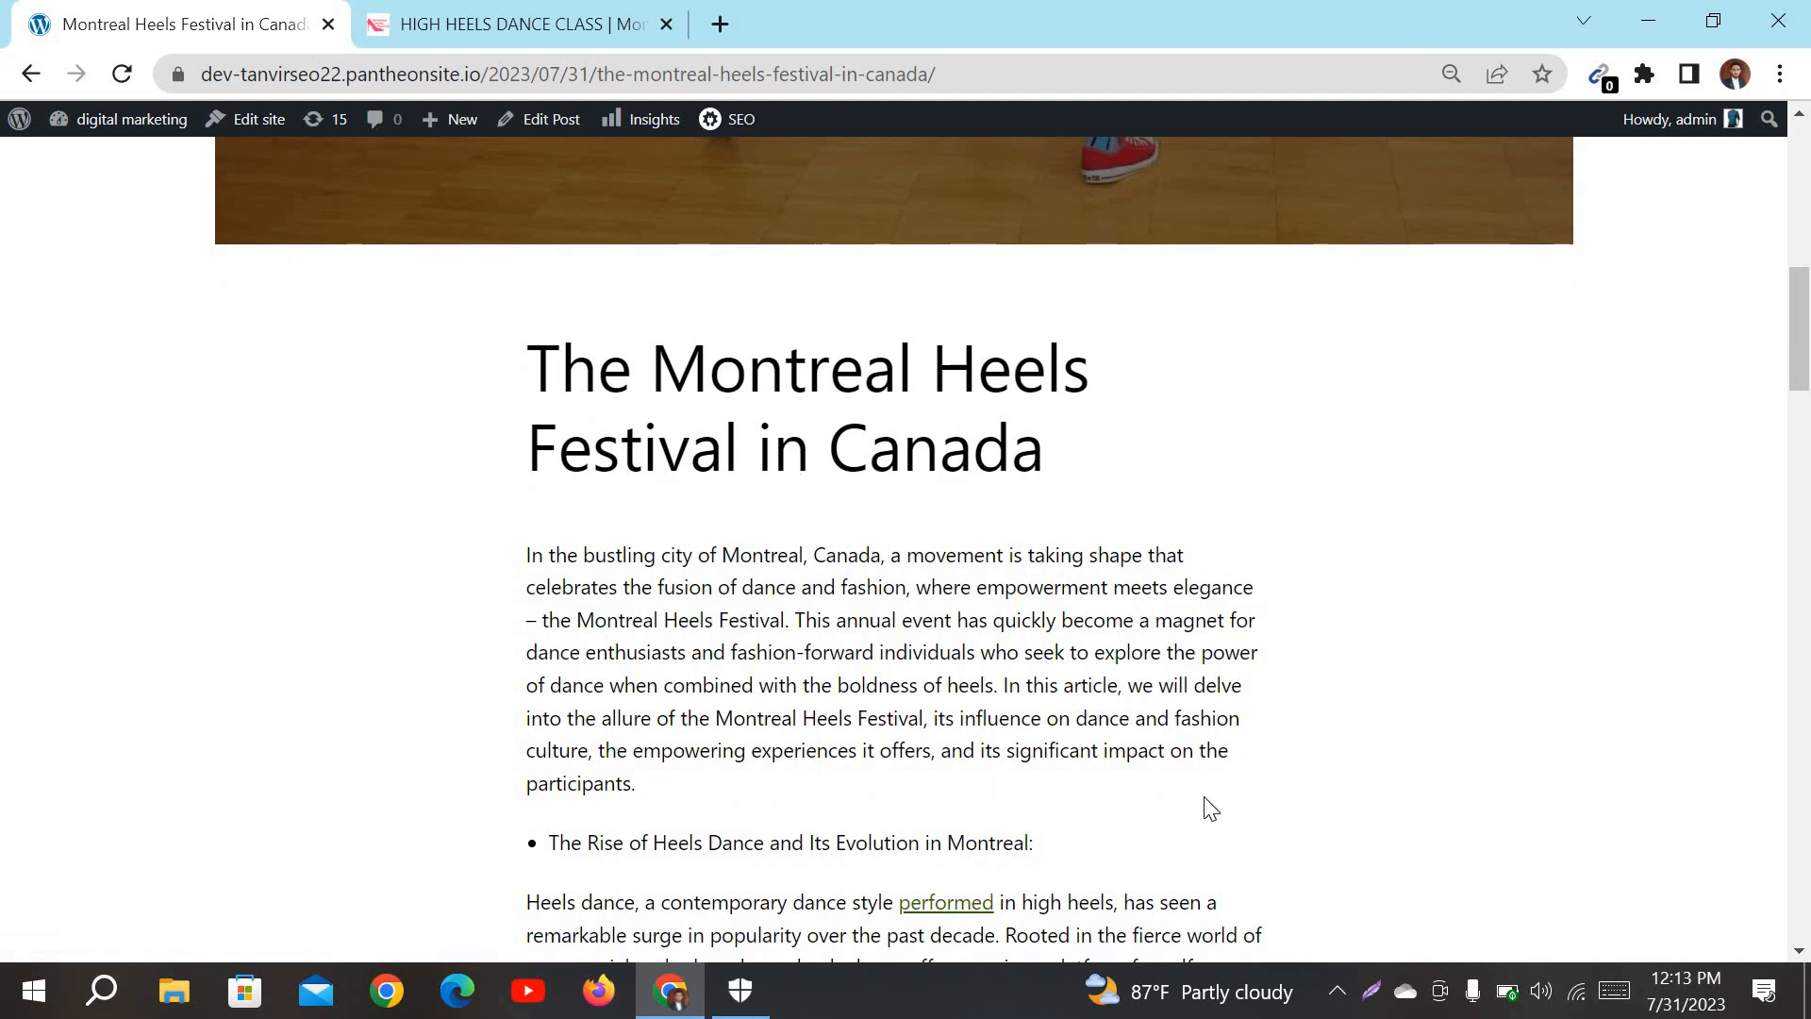
{"action": "scroll", "coordinate": [1216, 851], "scroll_direction": "down", "scroll_amount": 6}
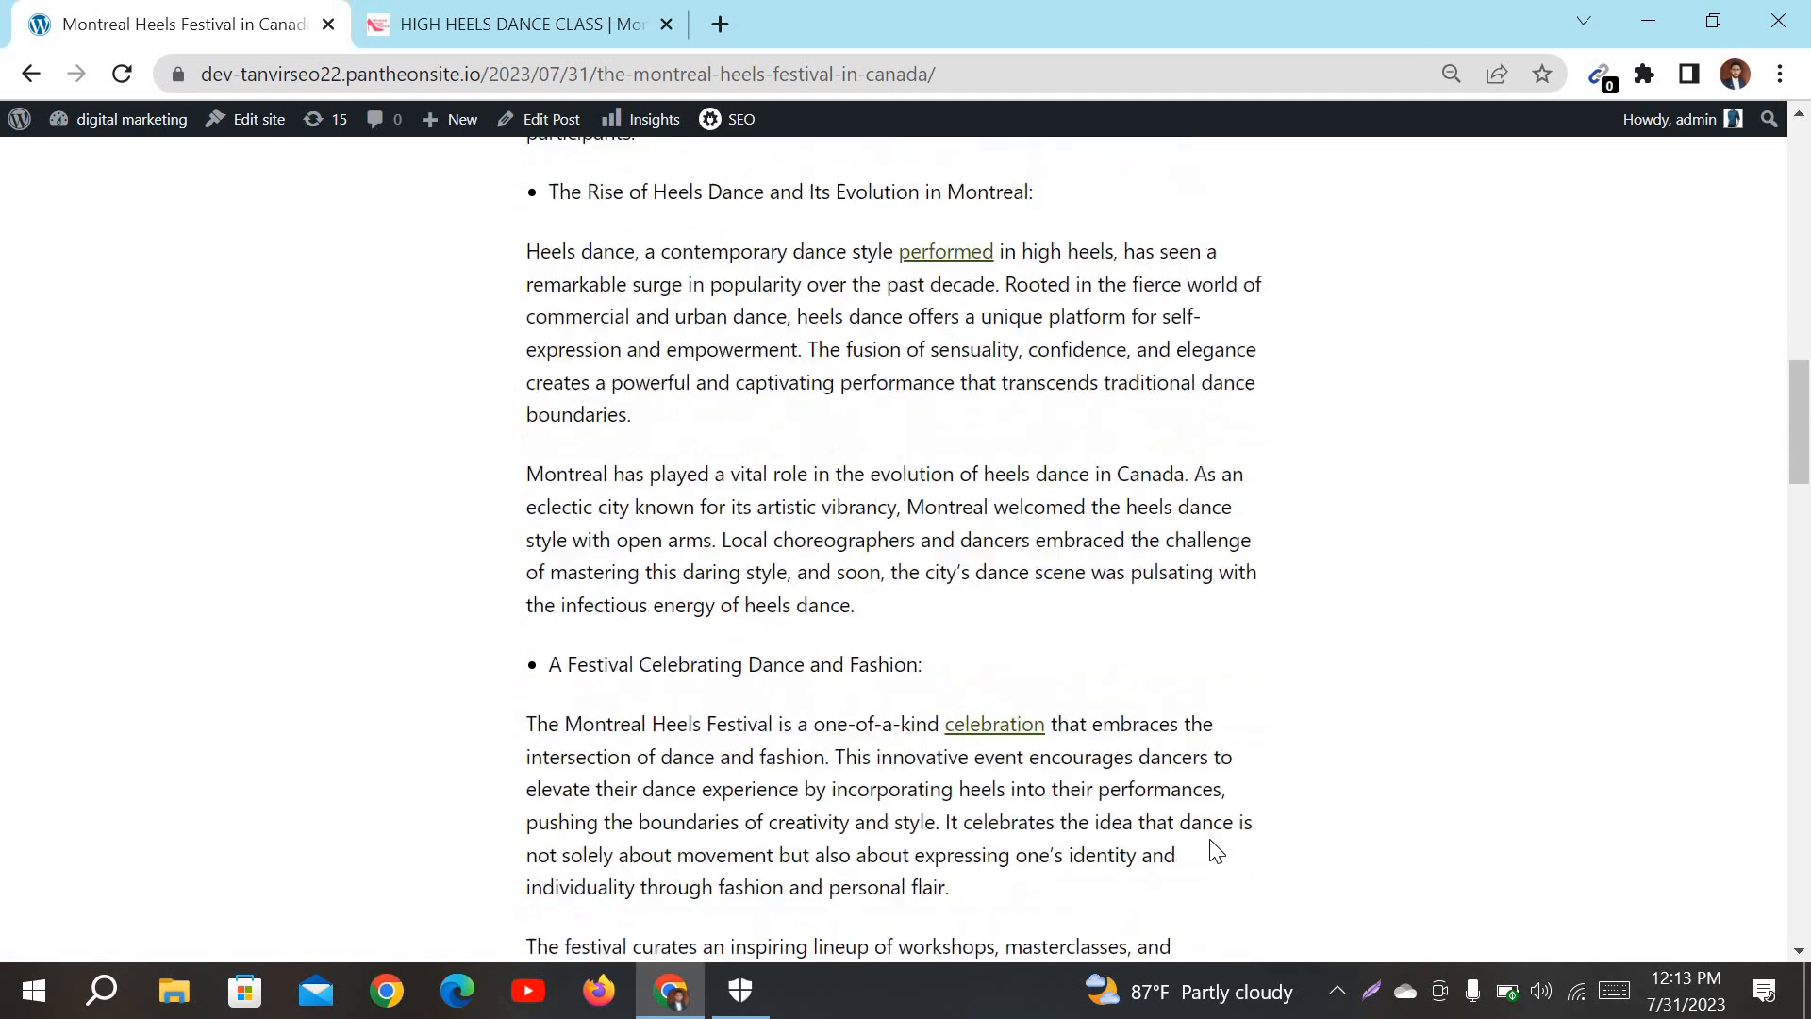
{"action": "scroll", "coordinate": [1216, 851], "scroll_direction": "down", "scroll_amount": 8}
{"action": "scroll", "coordinate": [1216, 851], "scroll_direction": "down", "scroll_amount": 14}
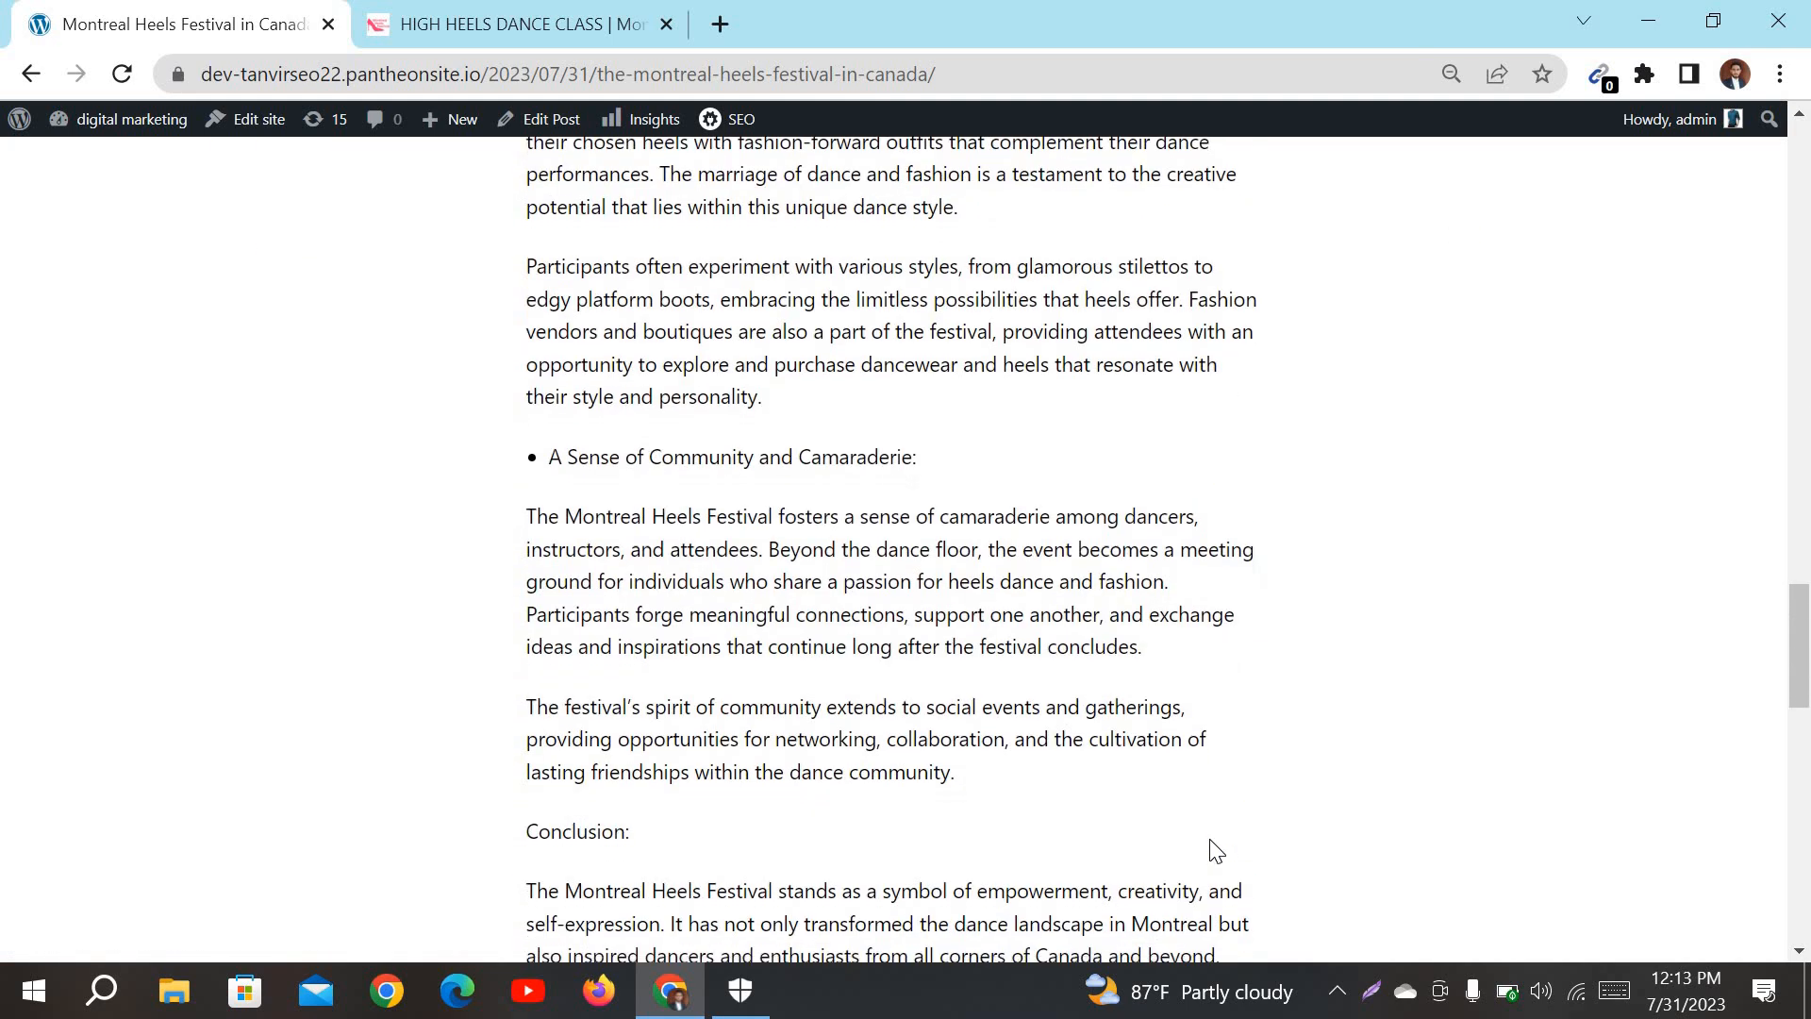
{"action": "scroll", "coordinate": [1201, 781], "scroll_direction": "down", "scroll_amount": 3}
{"action": "scroll", "coordinate": [1196, 631], "scroll_direction": "up", "scroll_amount": 20}
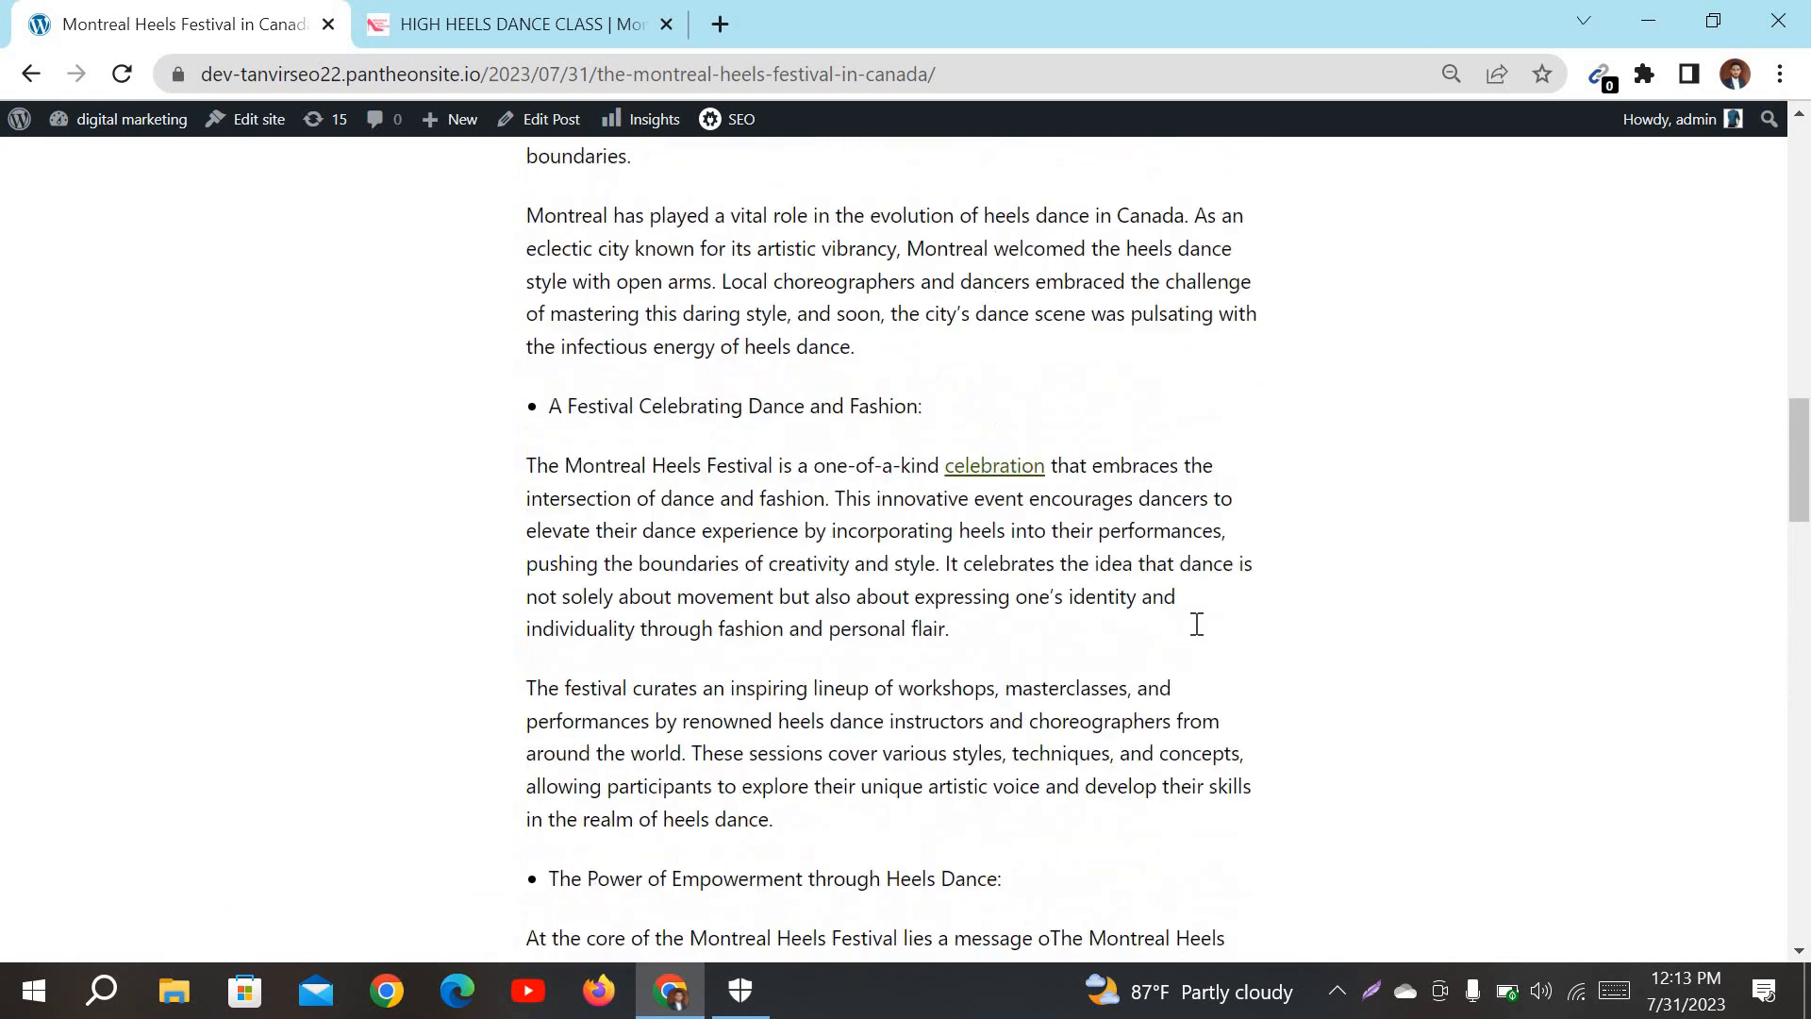